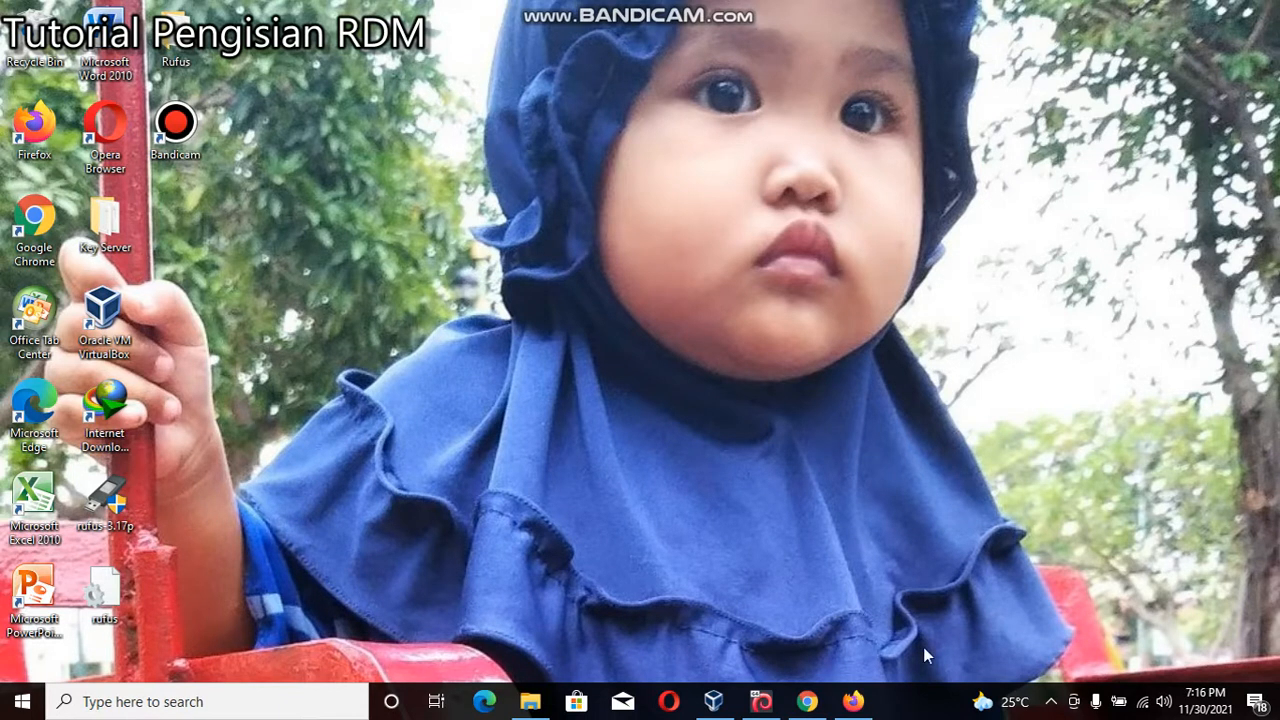
Step: Switch to Firefox with the Rapor Digital Madrasah login page and inspect the server address in use
click(853, 702)
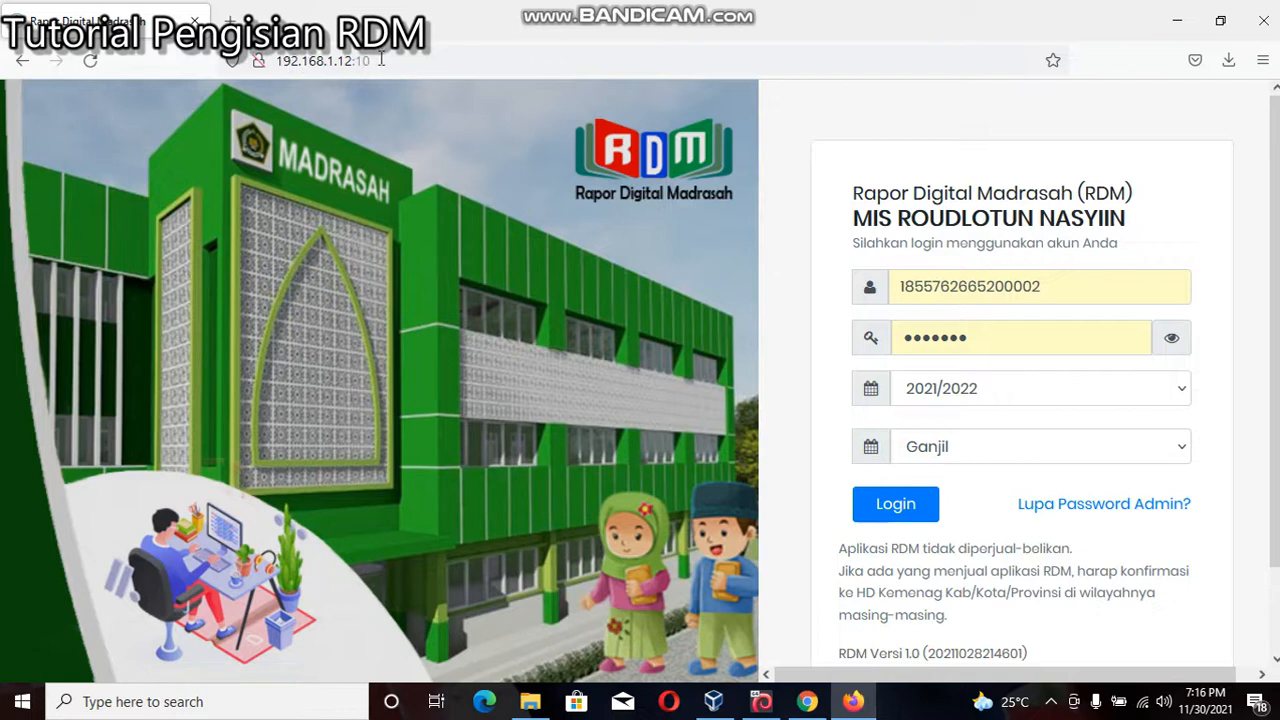
click(300, 62)
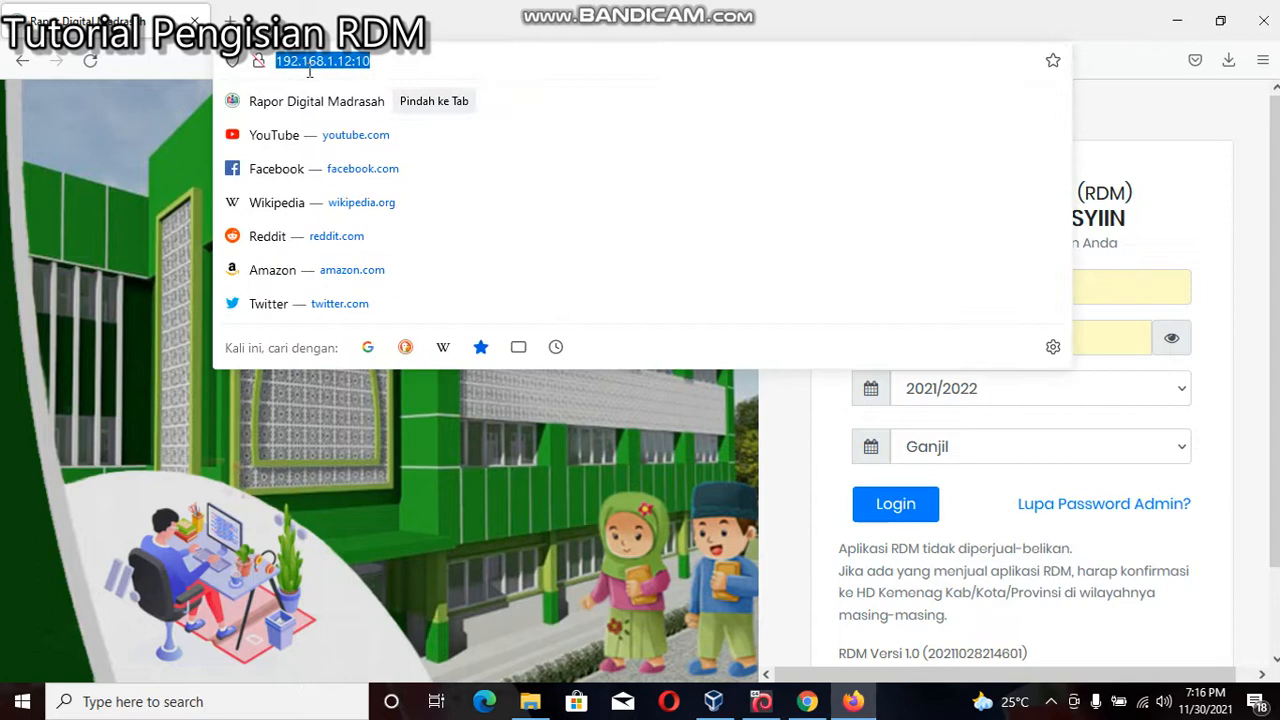
click(421, 59)
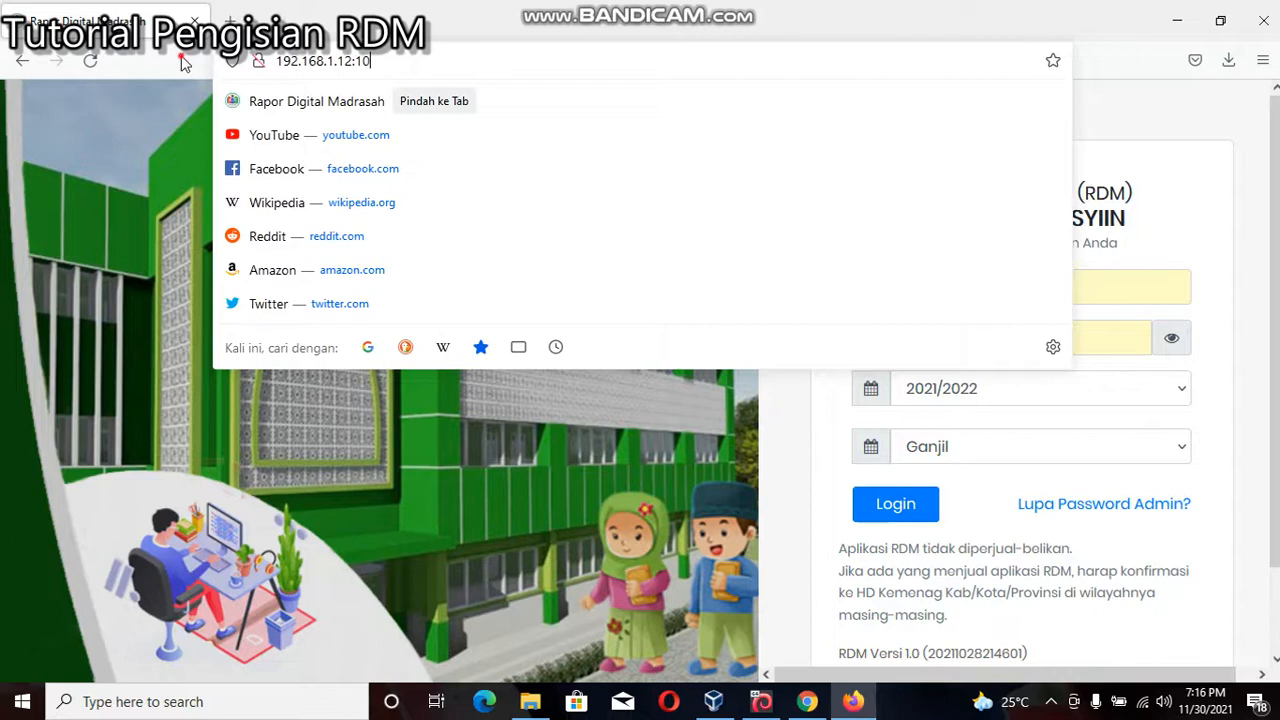
key(Escape)
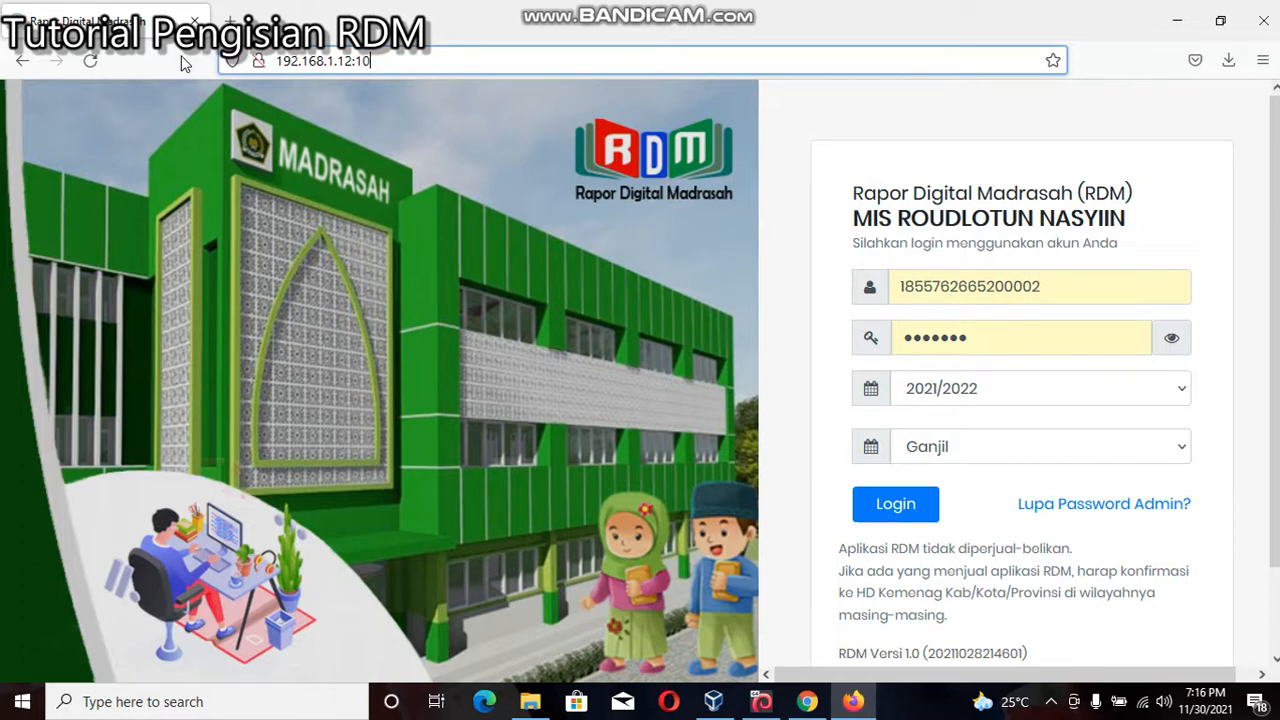
click(405, 59)
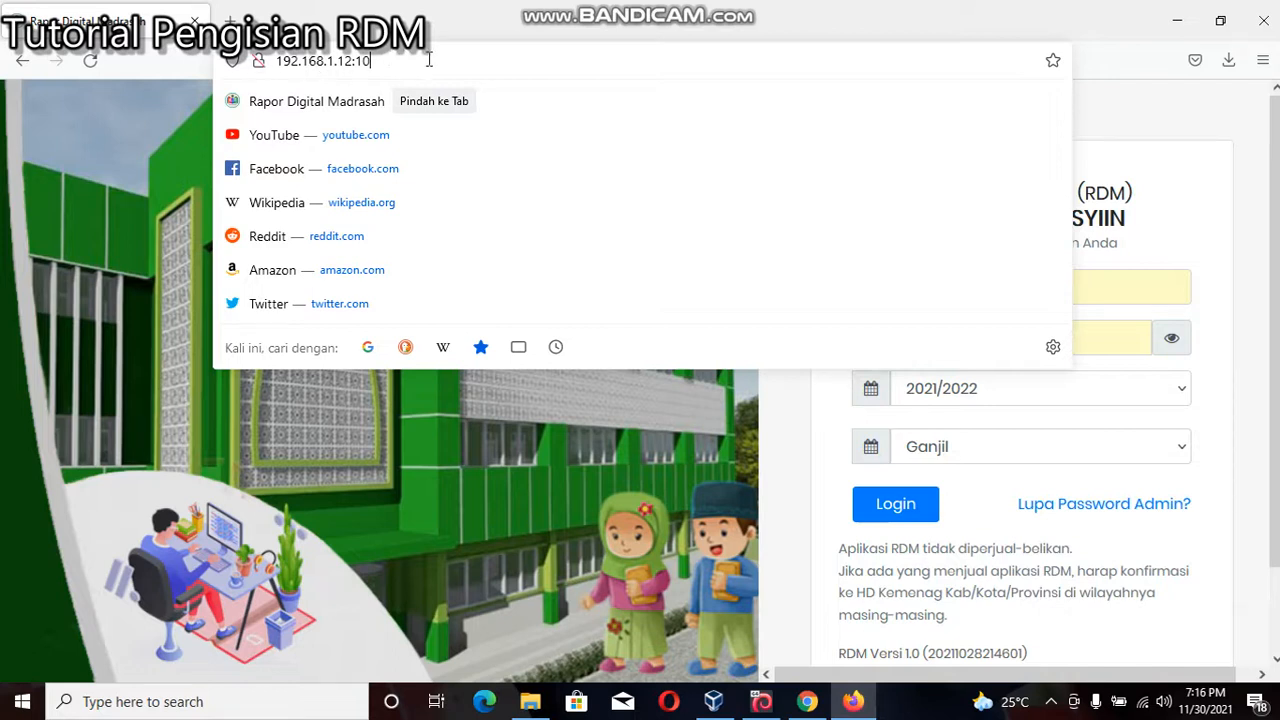
click(170, 66)
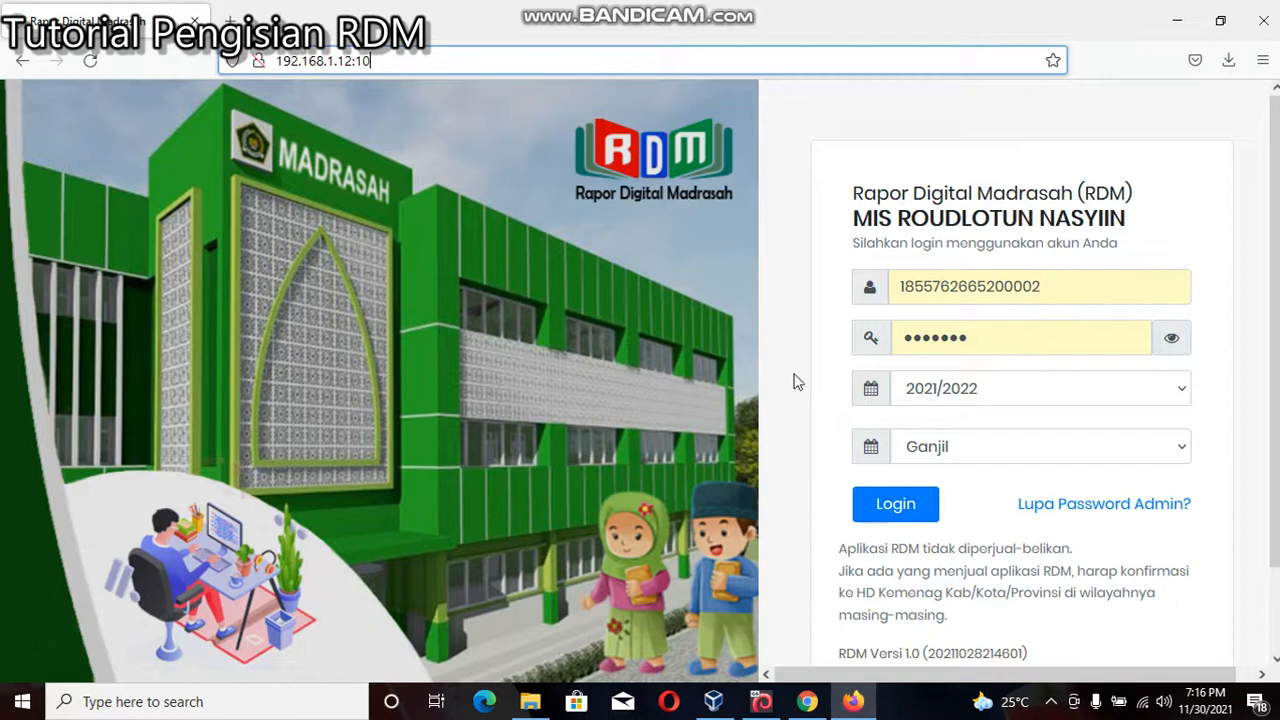
Step: Log in to RDM with the prefilled teacher account, school year 2021/2022 and semester Ganjil
click(1070, 287)
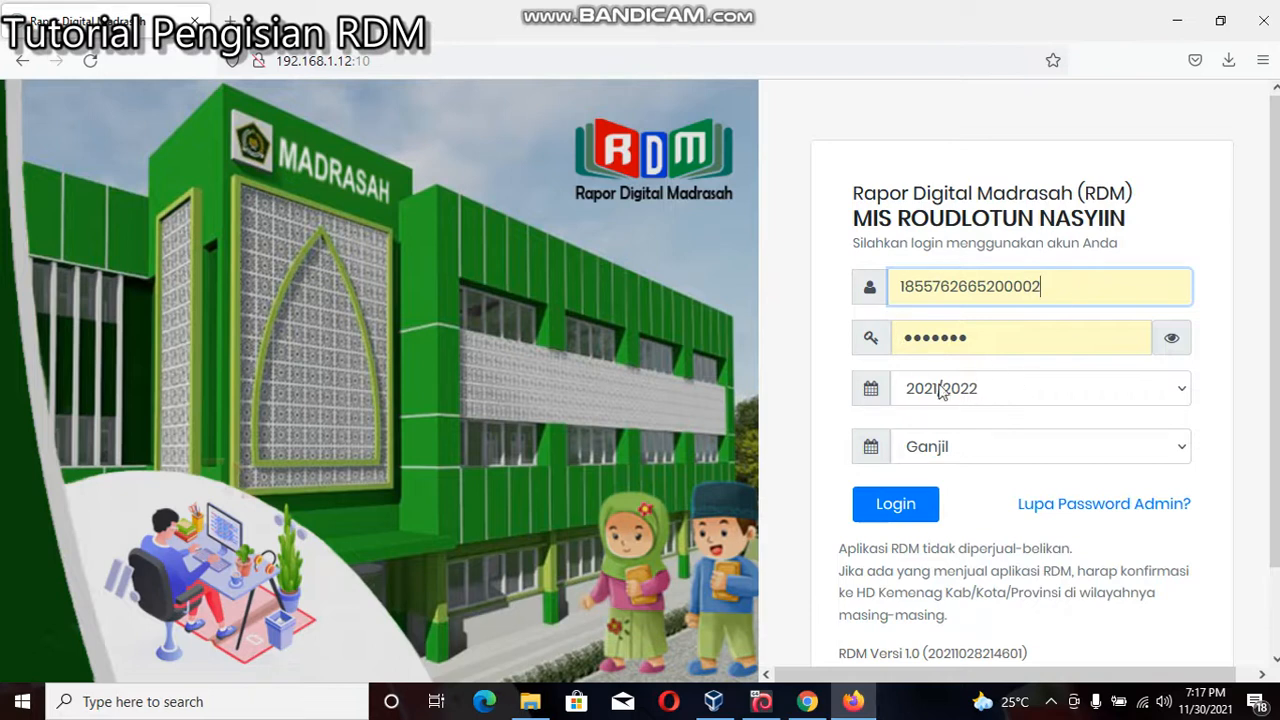
click(886, 521)
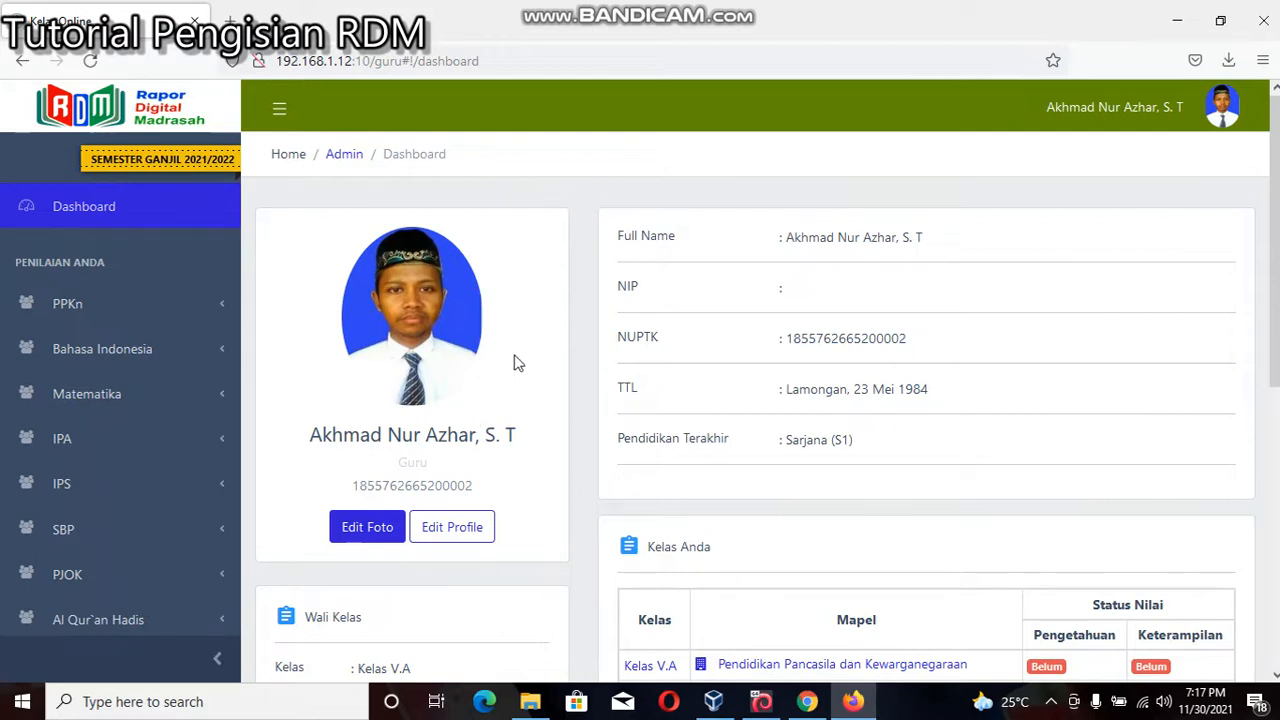
Step: Open the file chooser for the teacher's profile photo and cancel it without choosing a file
click(376, 527)
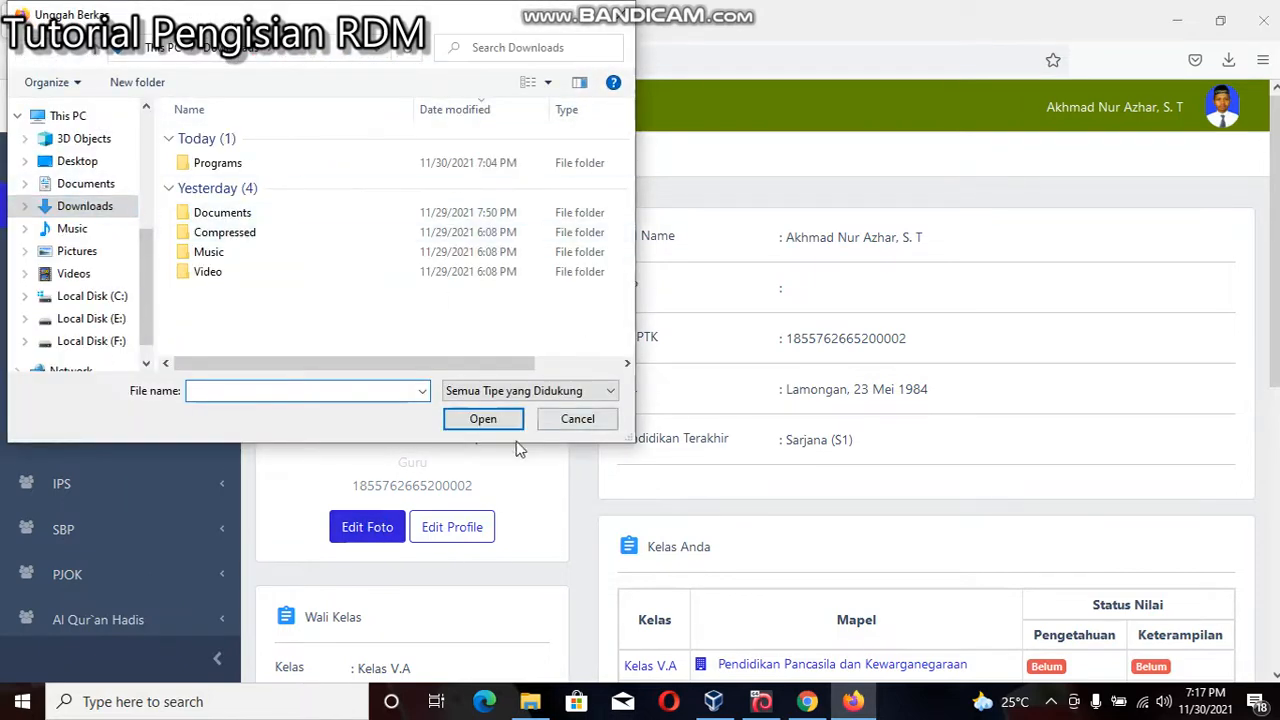
click(584, 420)
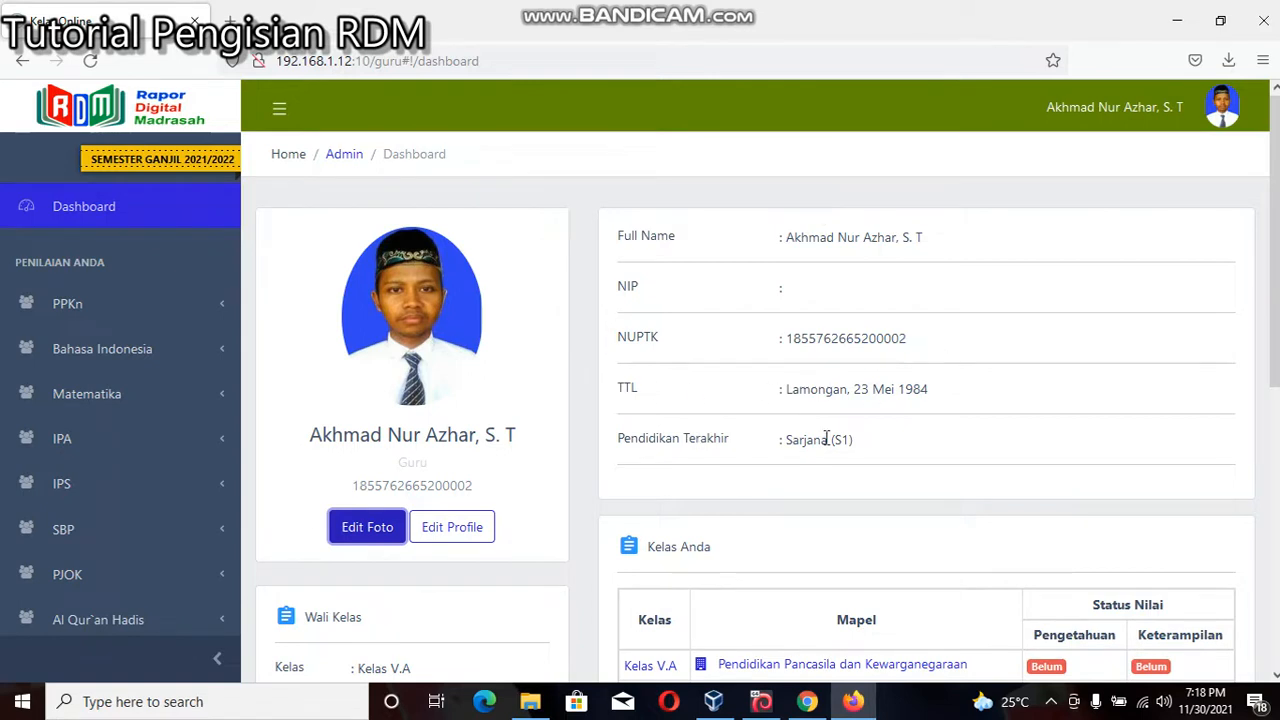
Step: Examine the Kelas Anda table for the subjects taught in Kelas V.A and their Pengetahuan and Keterampilan grade status
scroll(840, 435, down, 5)
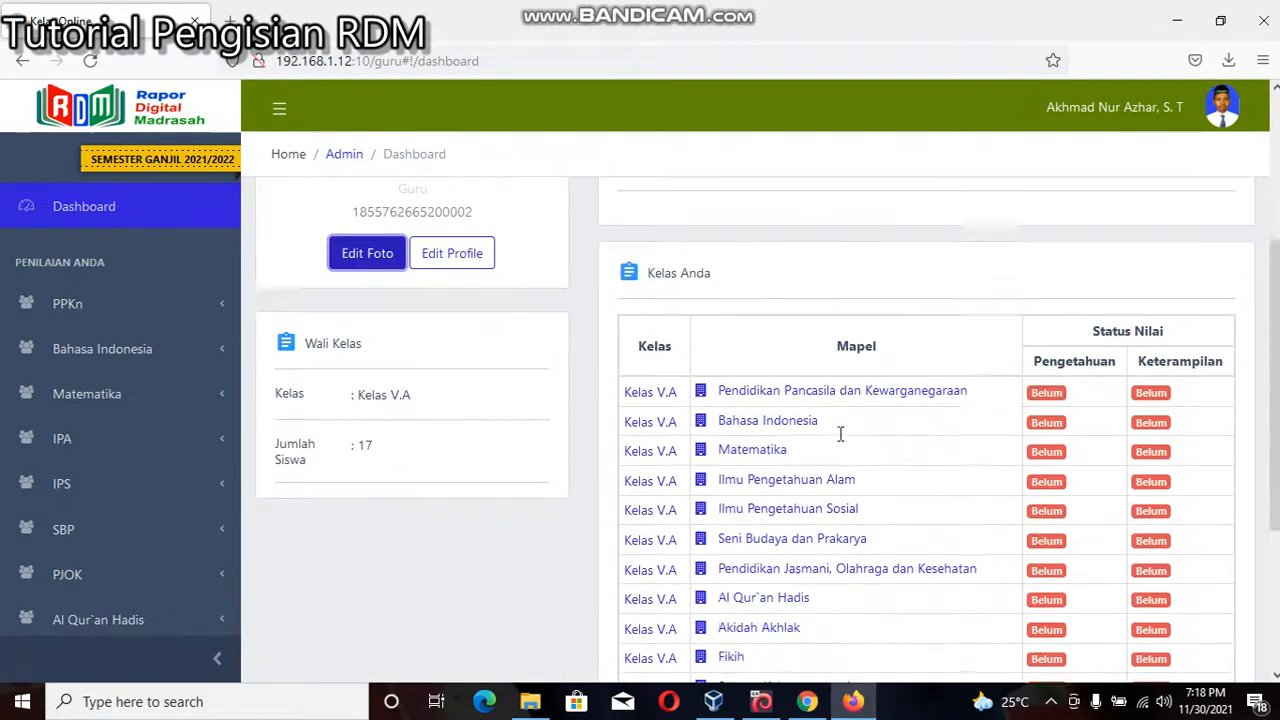
scroll(840, 440, up, 1)
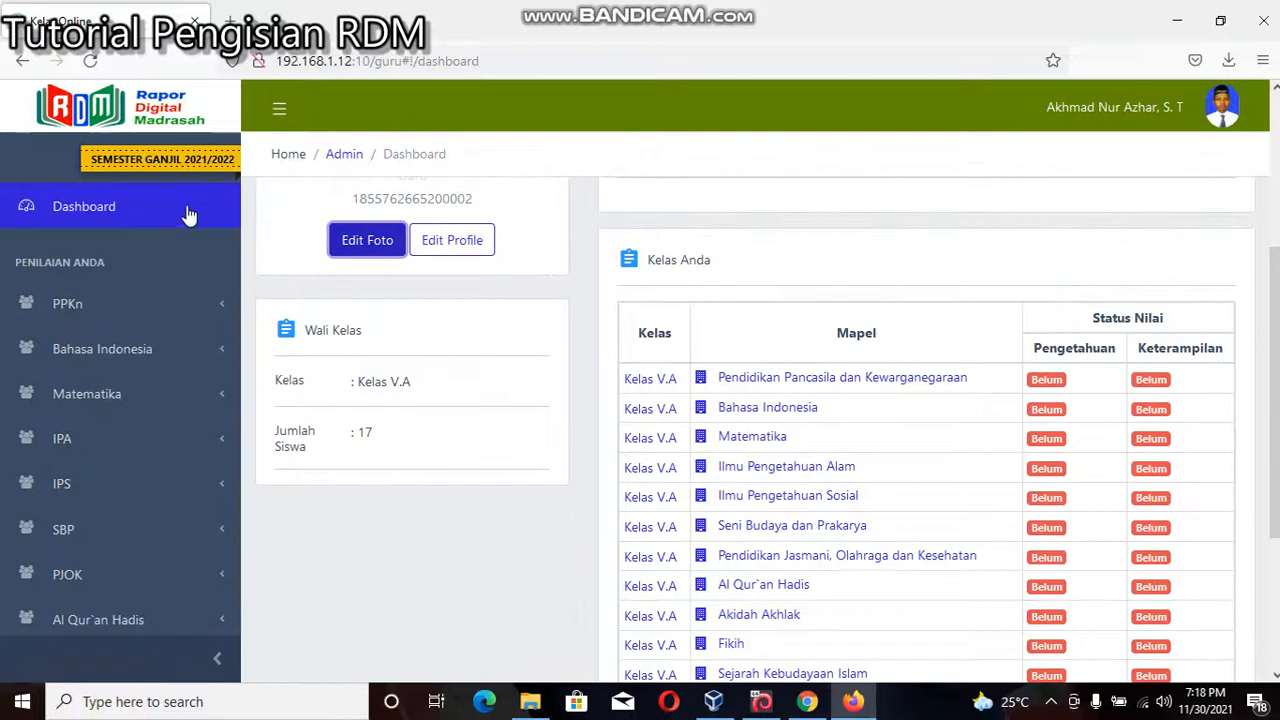
scroll(743, 310, down, 1)
scroll(743, 313, down, 2)
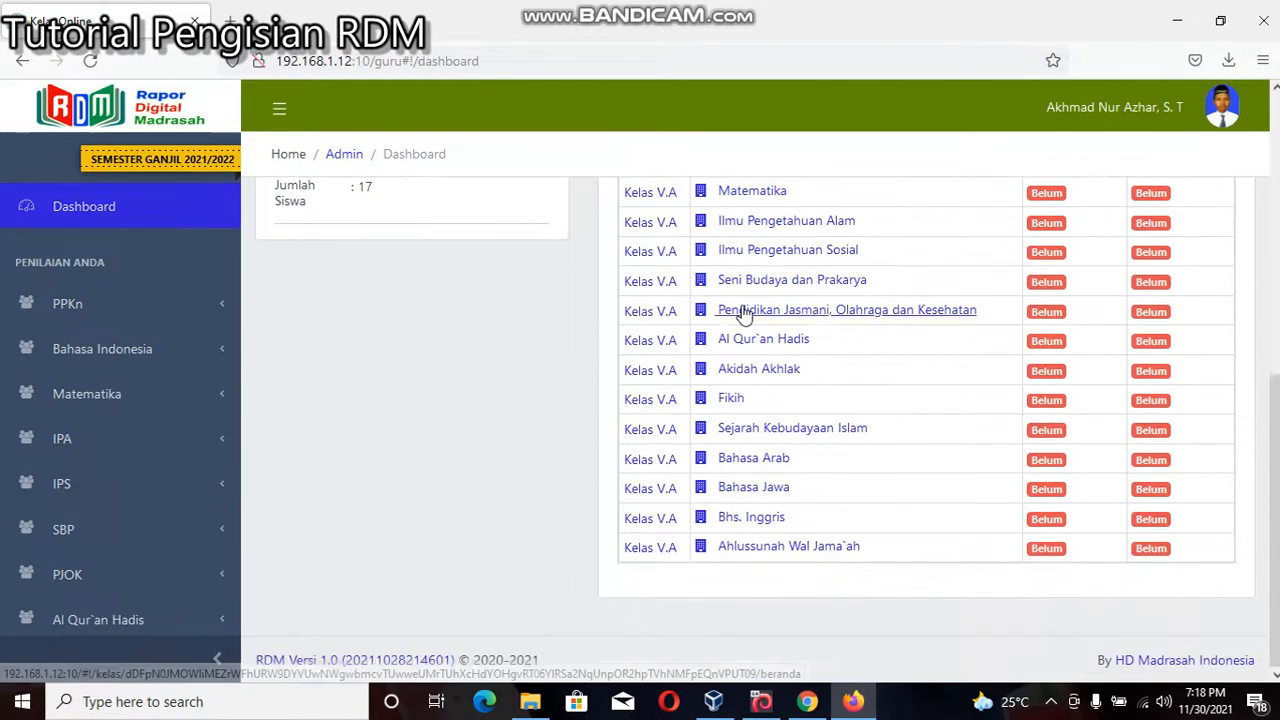
scroll(740, 390, up, 1)
scroll(748, 415, down, 2)
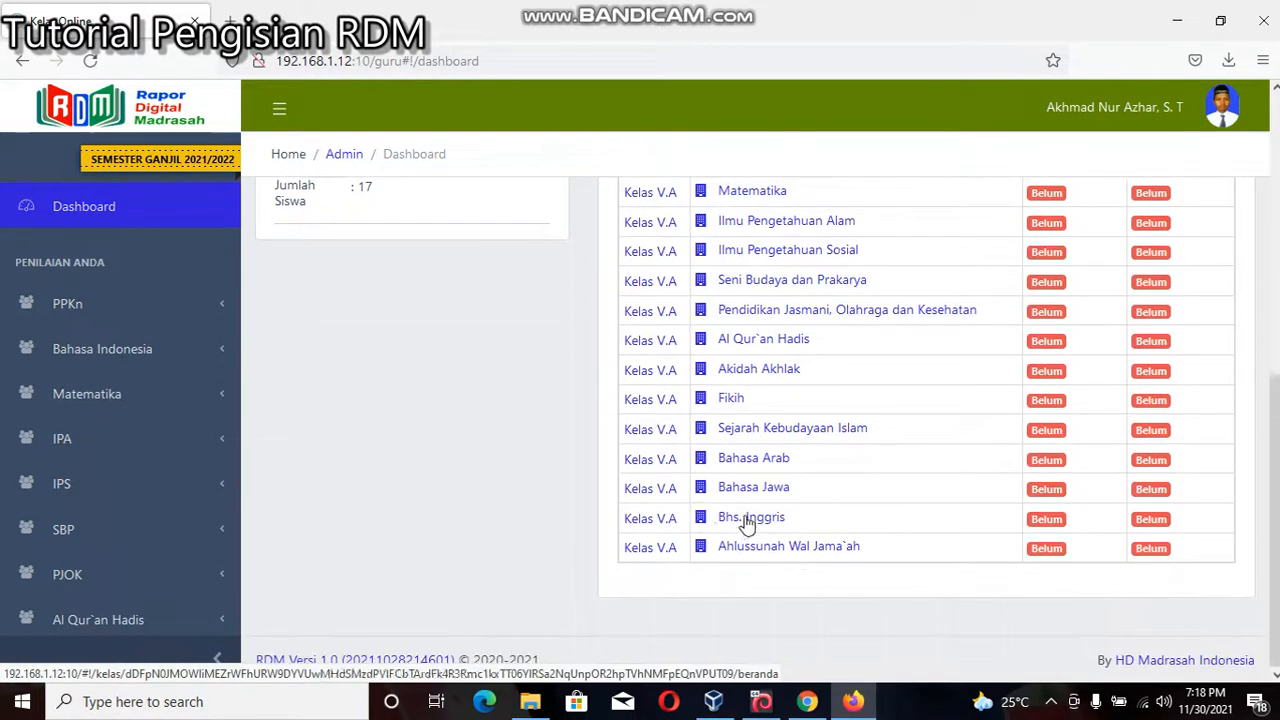
scroll(786, 352, up, 2)
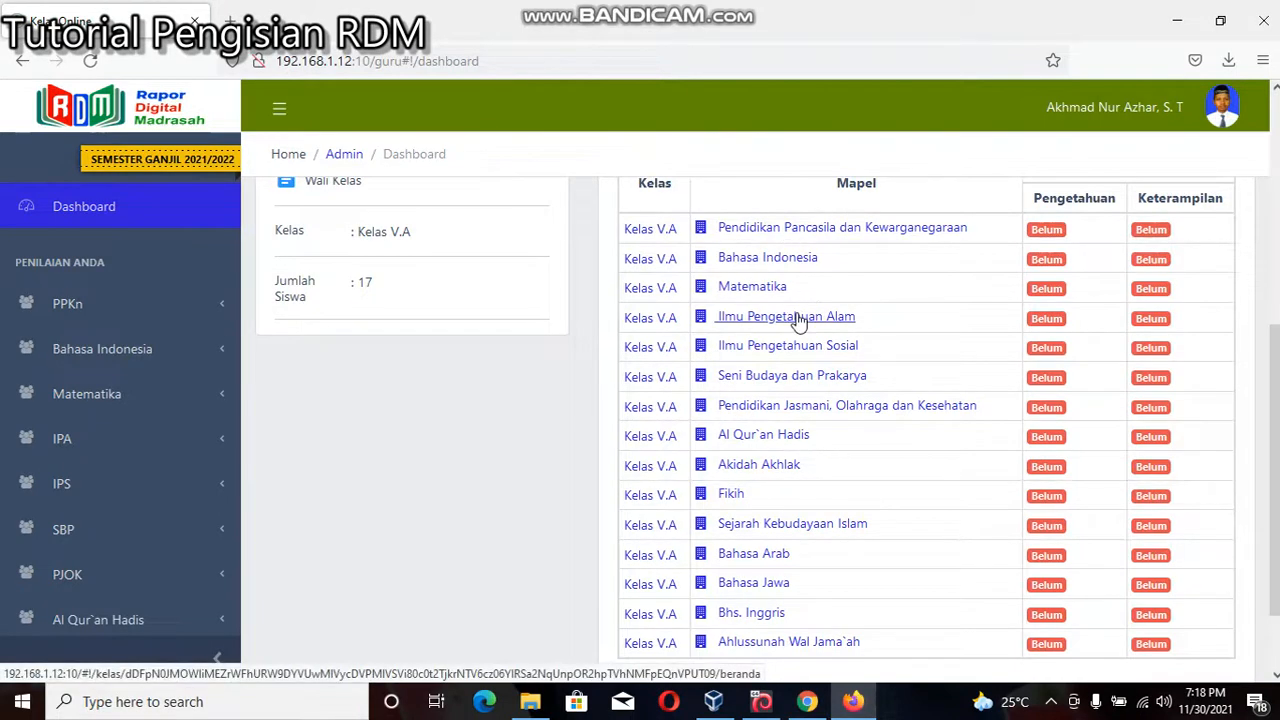
scroll(798, 320, down, 2)
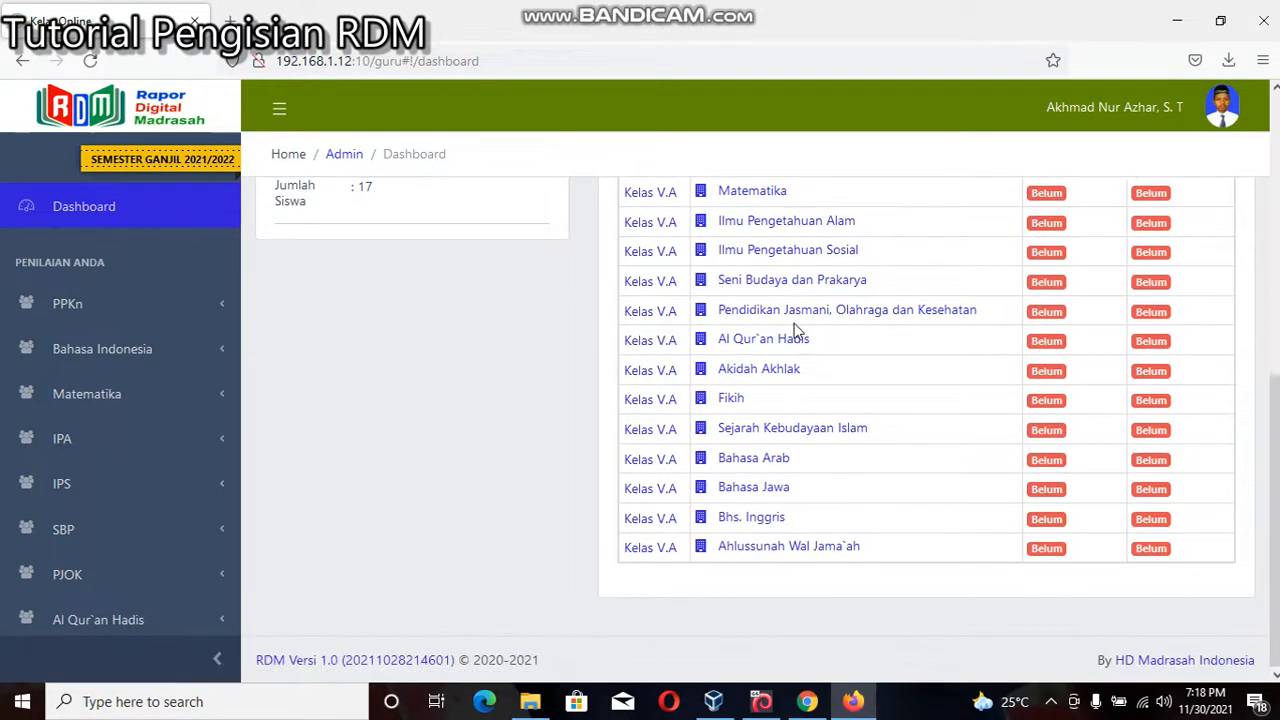
scroll(826, 360, up, 4)
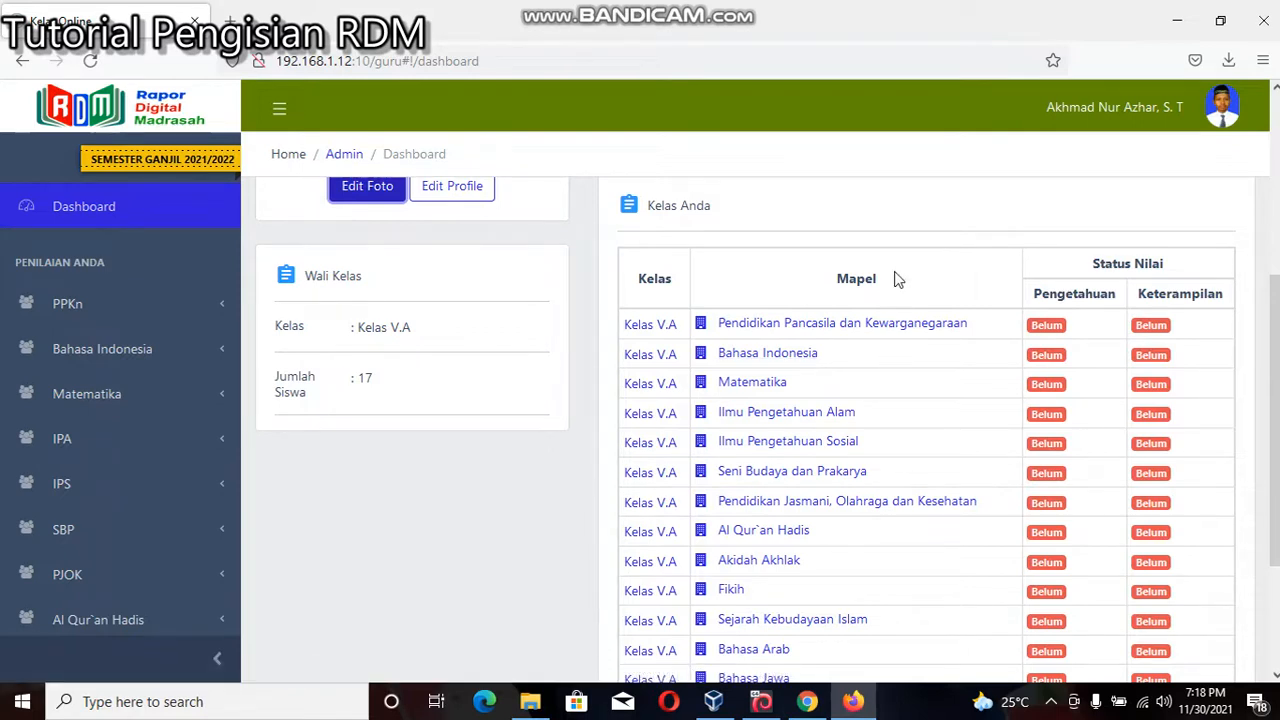
scroll(1092, 270, down, 2)
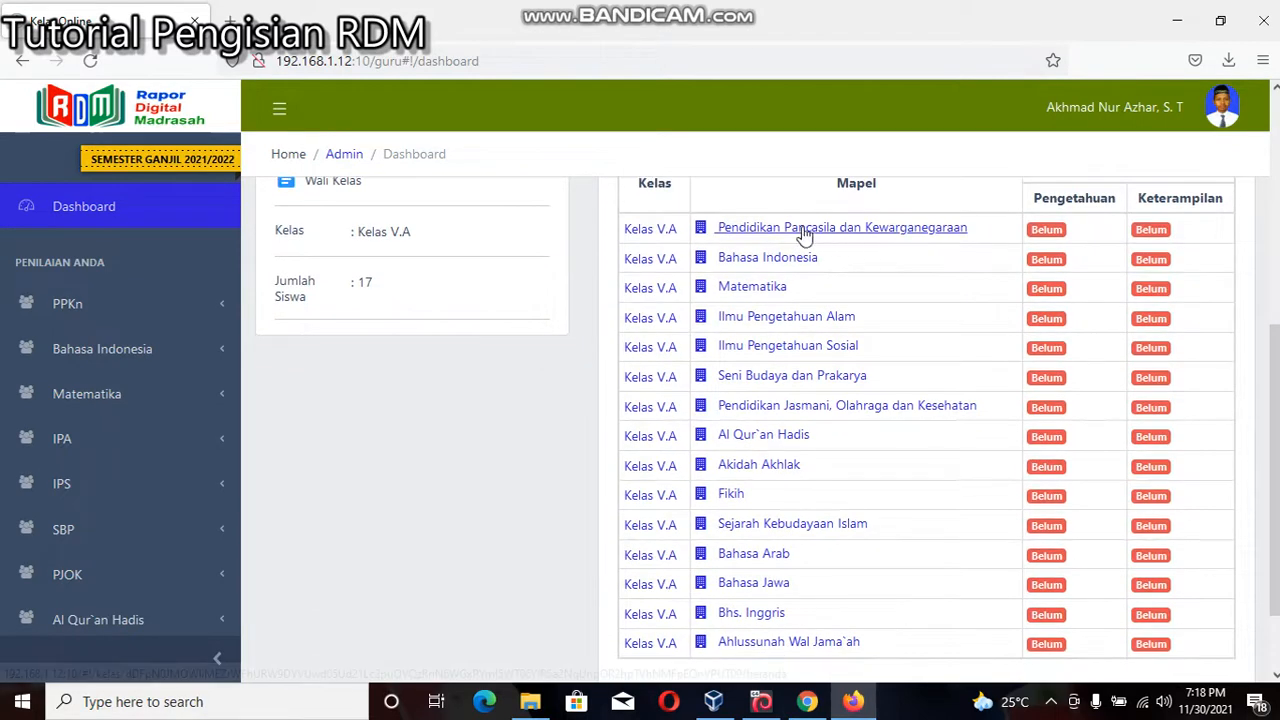
scroll(812, 233, down, 2)
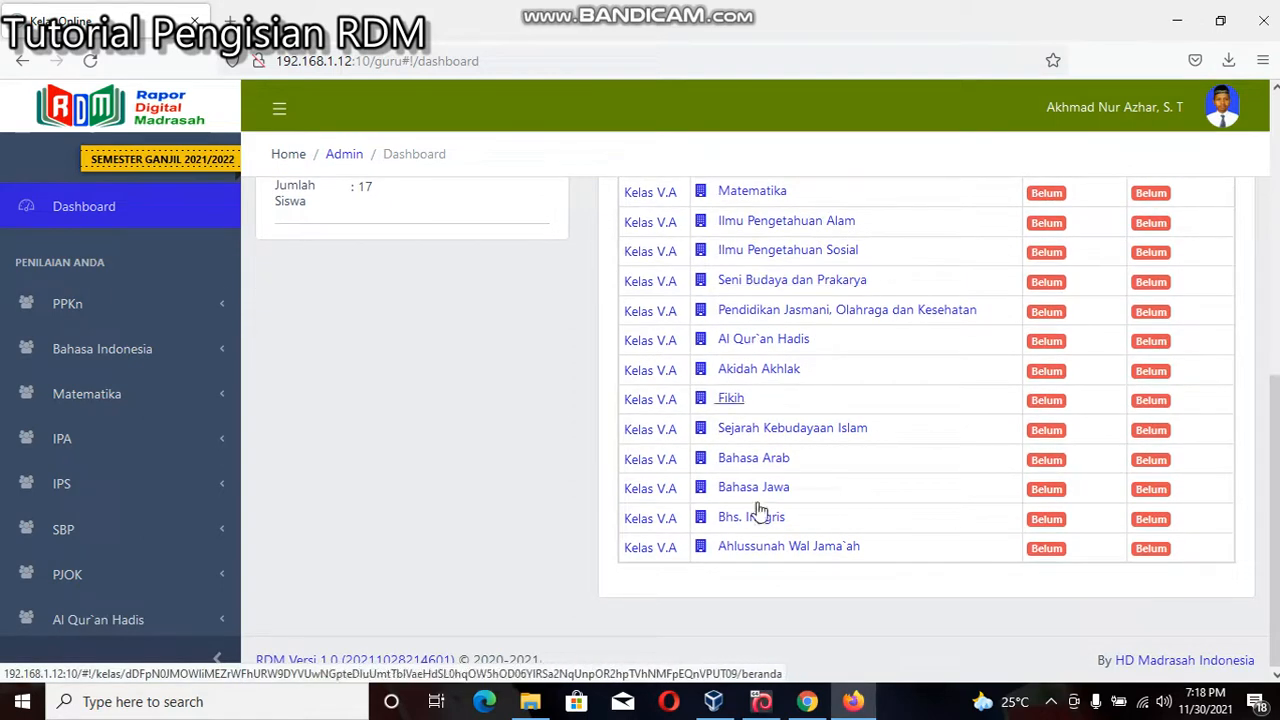
scroll(840, 410, up, 2)
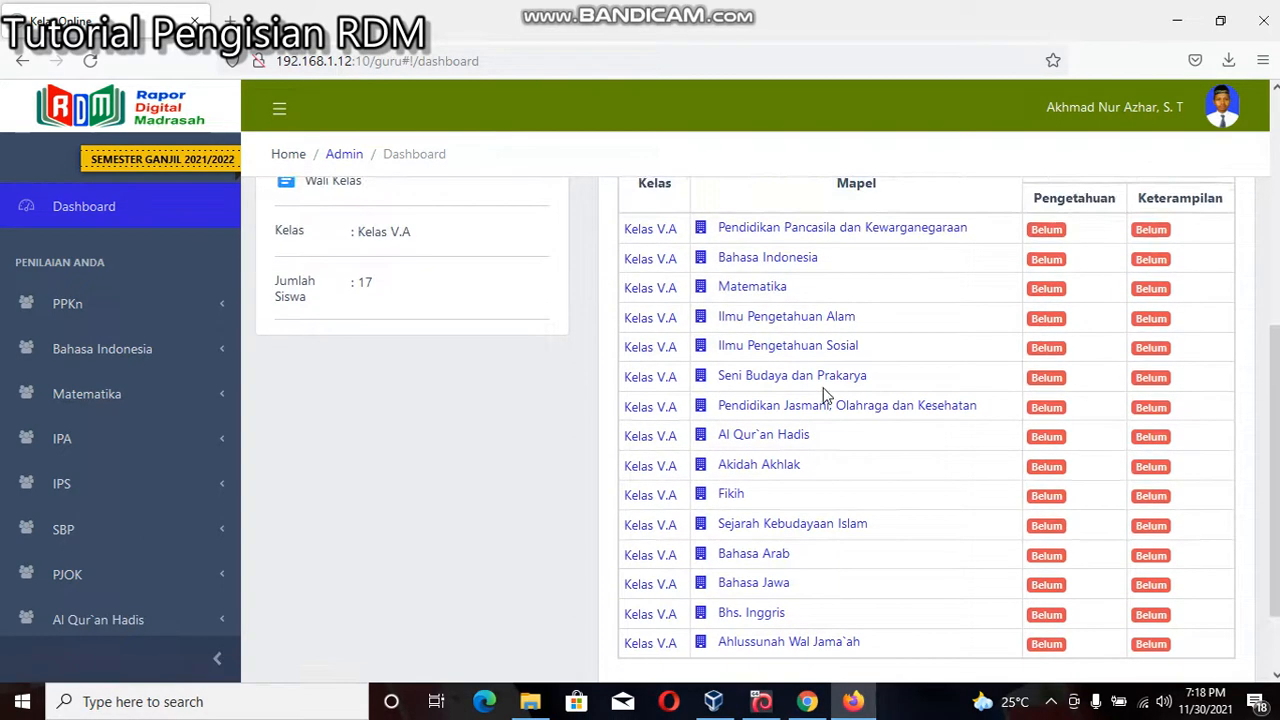
scroll(798, 344, up, 2)
scroll(940, 335, down, 1)
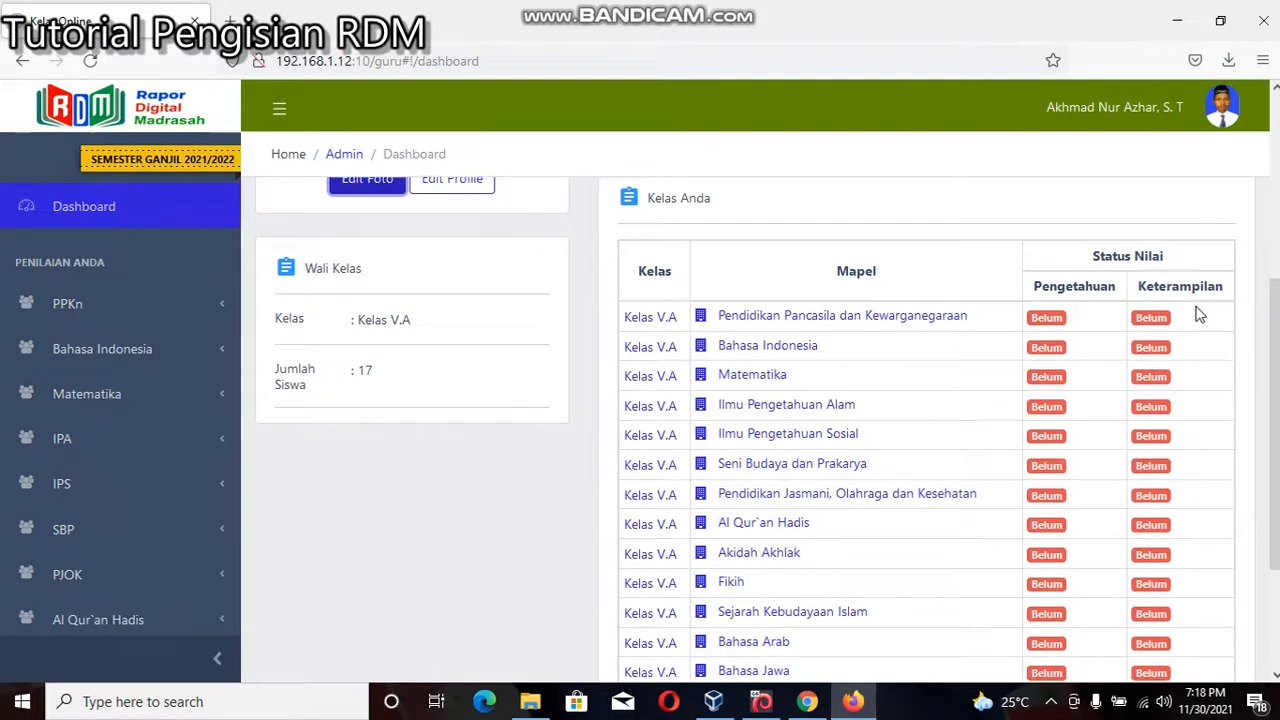
scroll(1150, 280, down, 1)
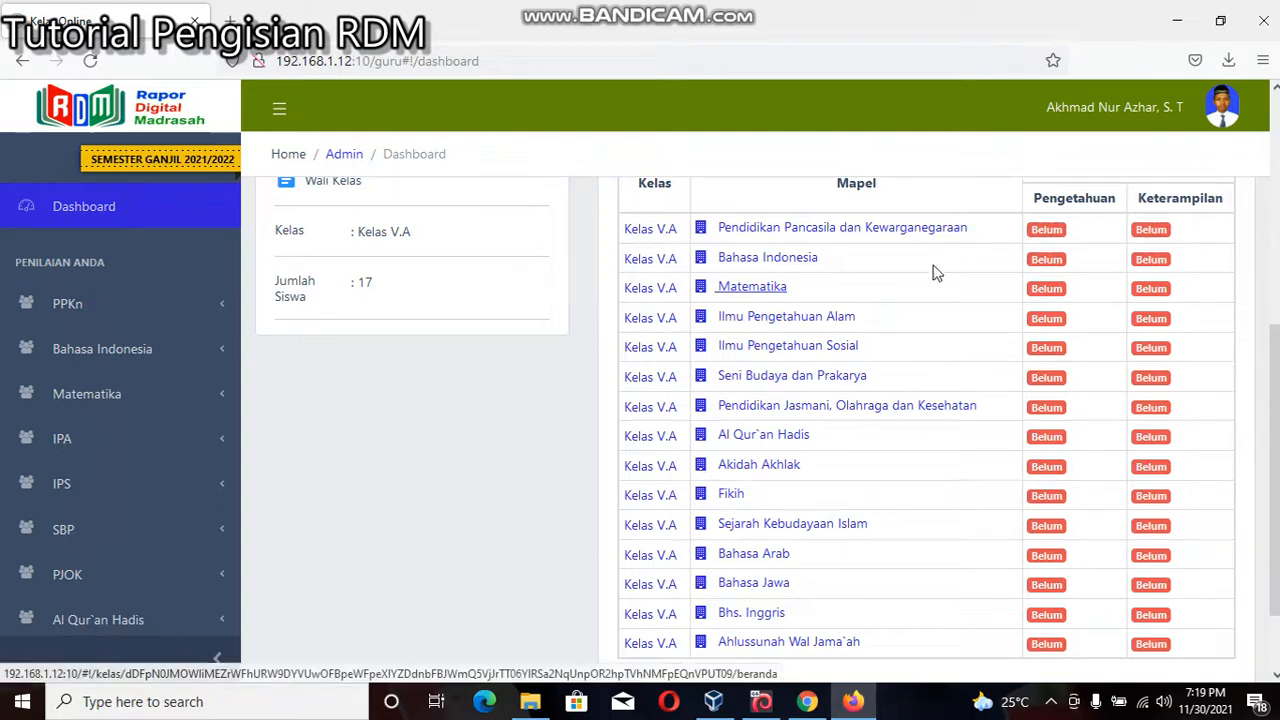
scroll(1054, 271, up, 2)
scroll(1111, 320, down, 2)
scroll(1025, 318, up, 2)
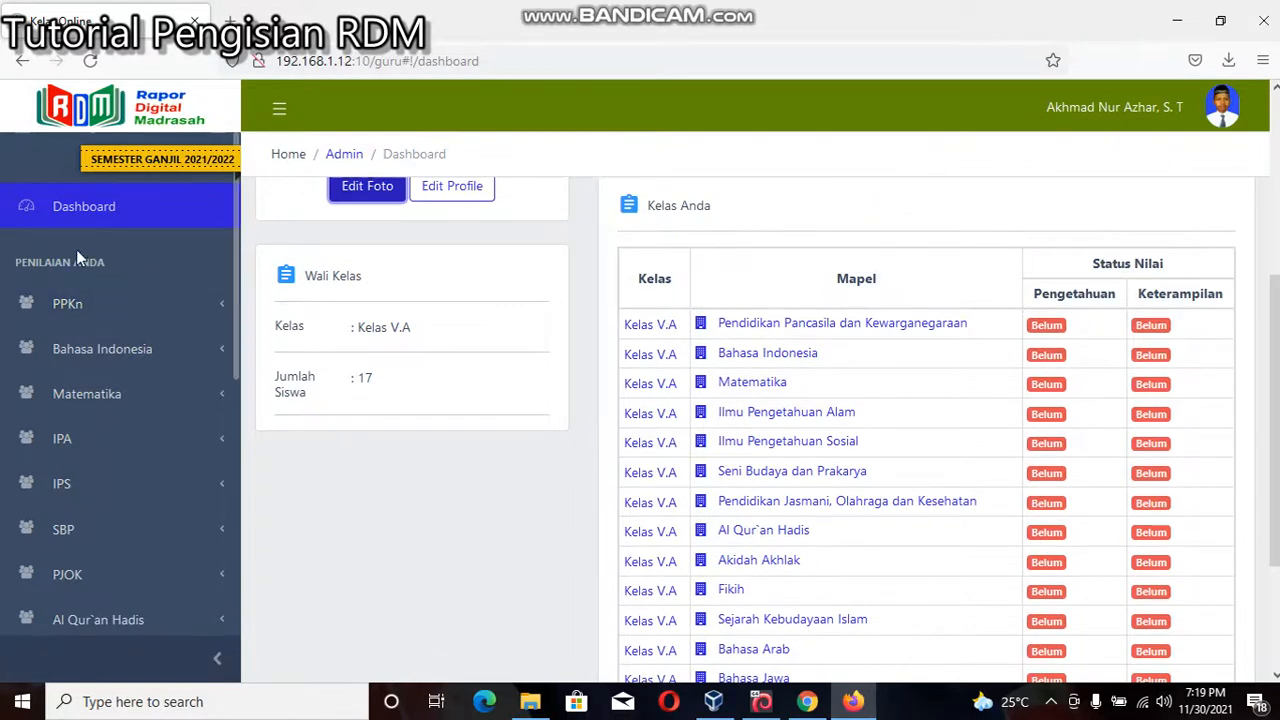
Step: Compare the subjects listed under Penilaian Anda with those in the Kelas Anda table
click(80, 315)
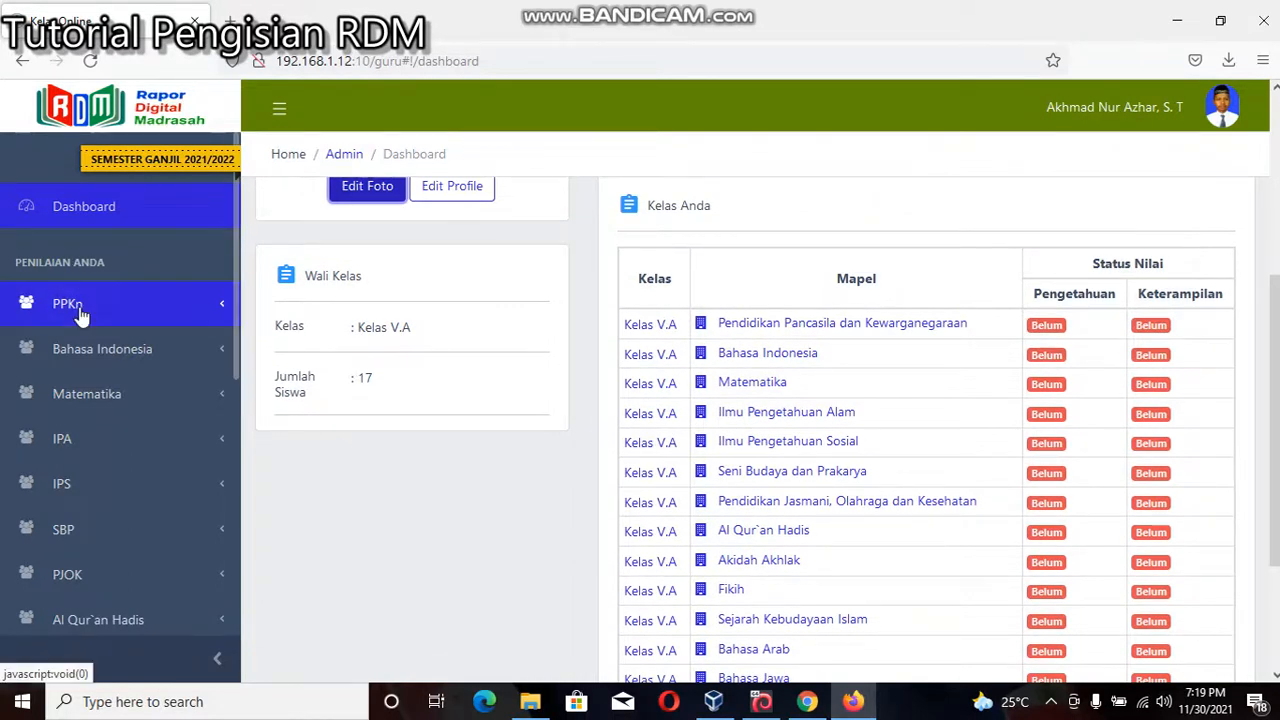
scroll(86, 438, down, 2)
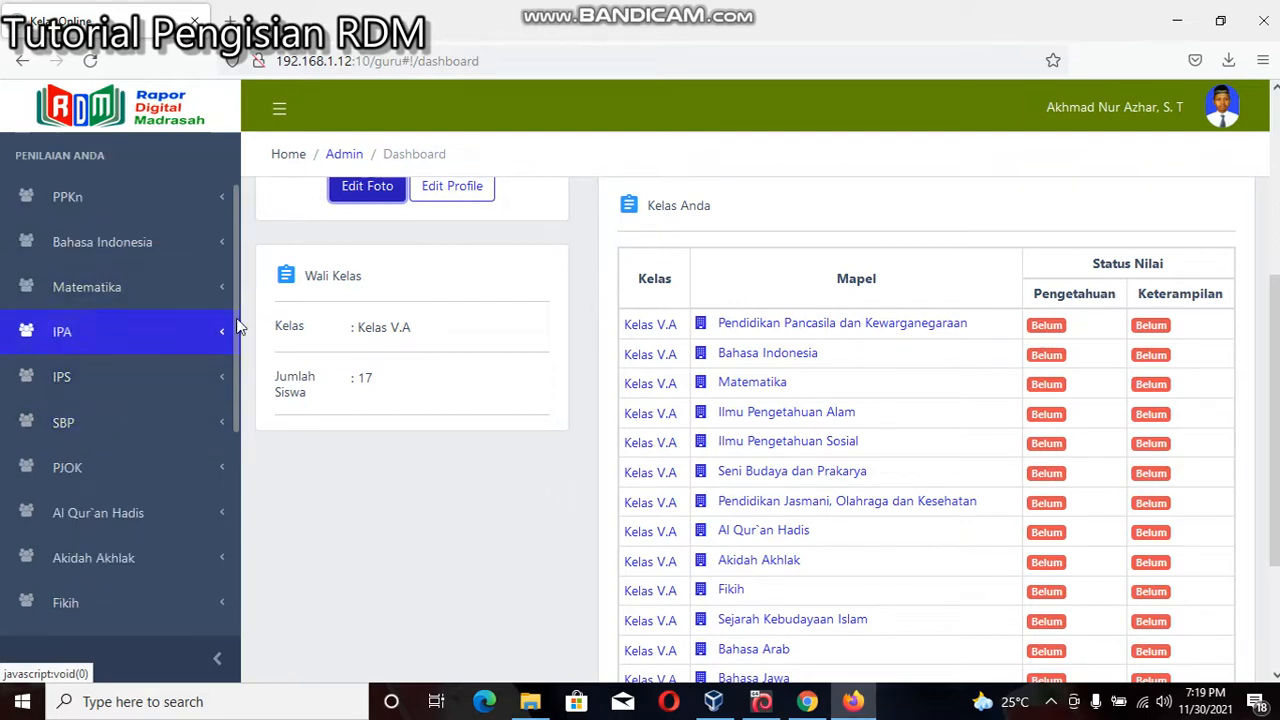
scroll(838, 386, down, 2)
scroll(814, 363, up, 1)
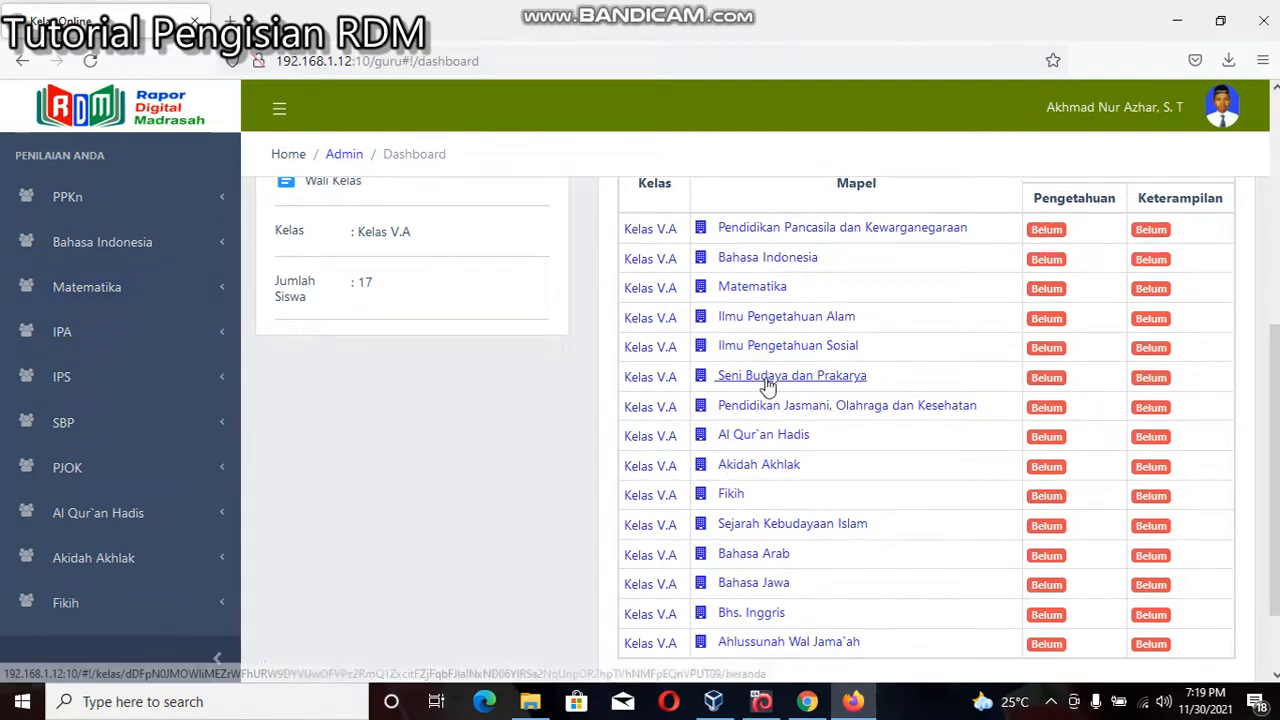
scroll(765, 380, down, 1)
scroll(765, 375, up, 1)
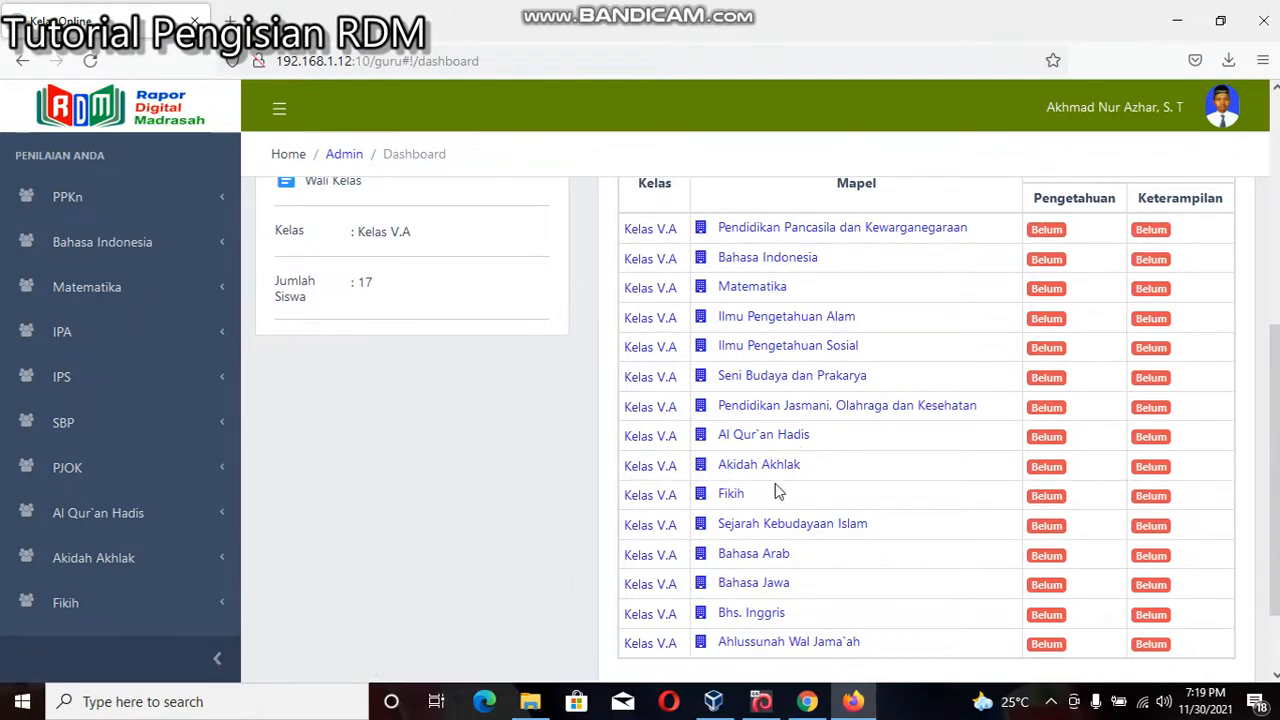
scroll(792, 588, down, 1)
scroll(792, 588, down, 2)
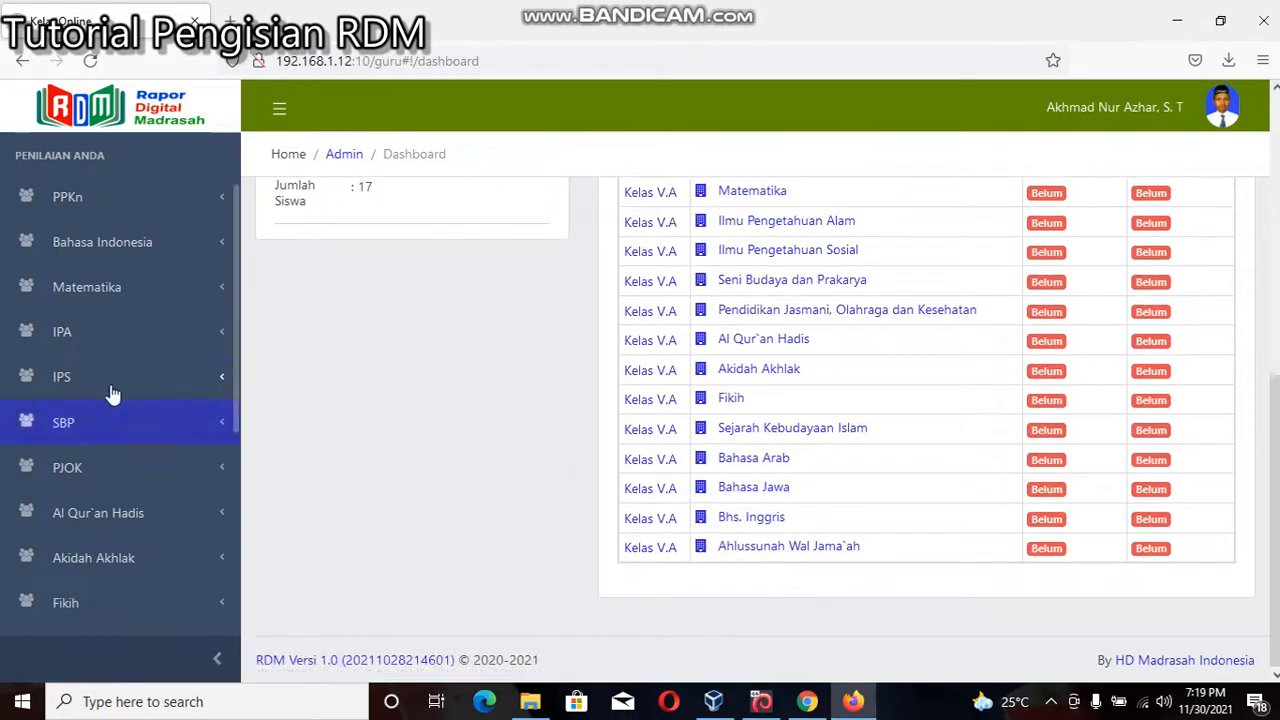
Step: Expand Wali Kelas under Tugas Tambahan and look through its entries from Data Siswa to Rapor Siswa
scroll(110, 392, down, 5)
scroll(120, 366, up, 3)
scroll(120, 366, down, 3)
click(106, 512)
scroll(137, 512, down, 1)
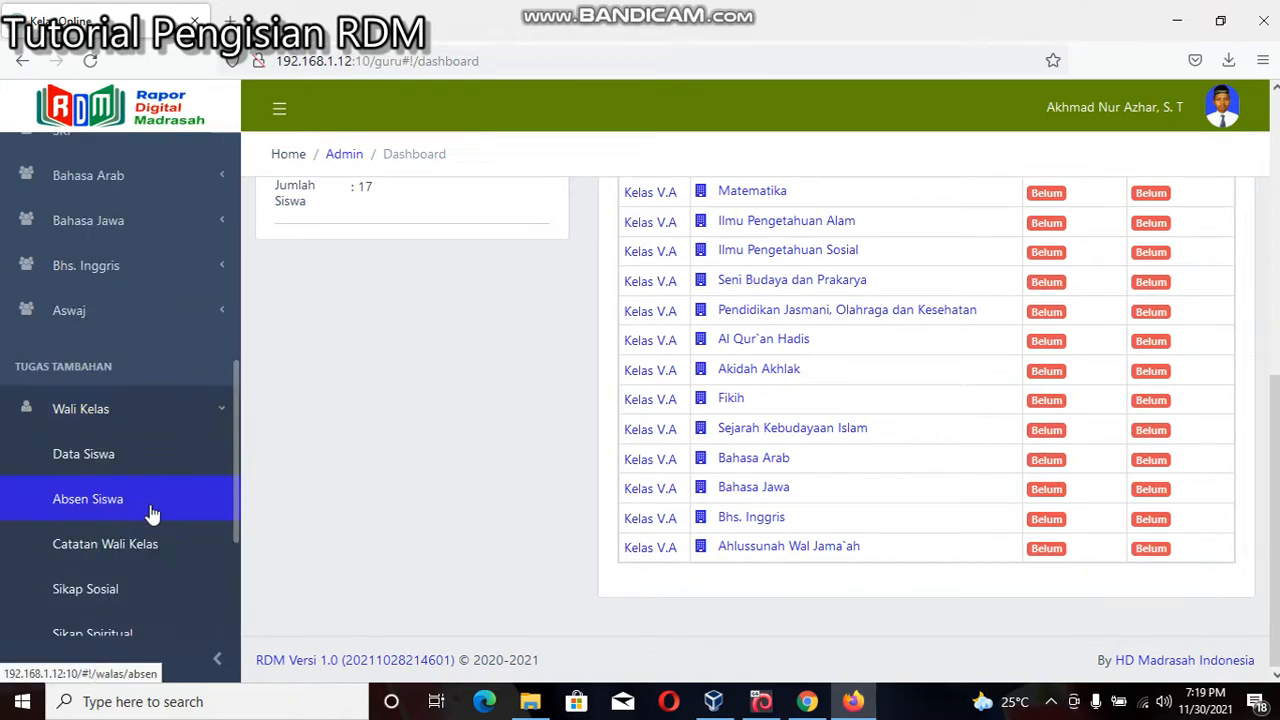
scroll(171, 500, down, 2)
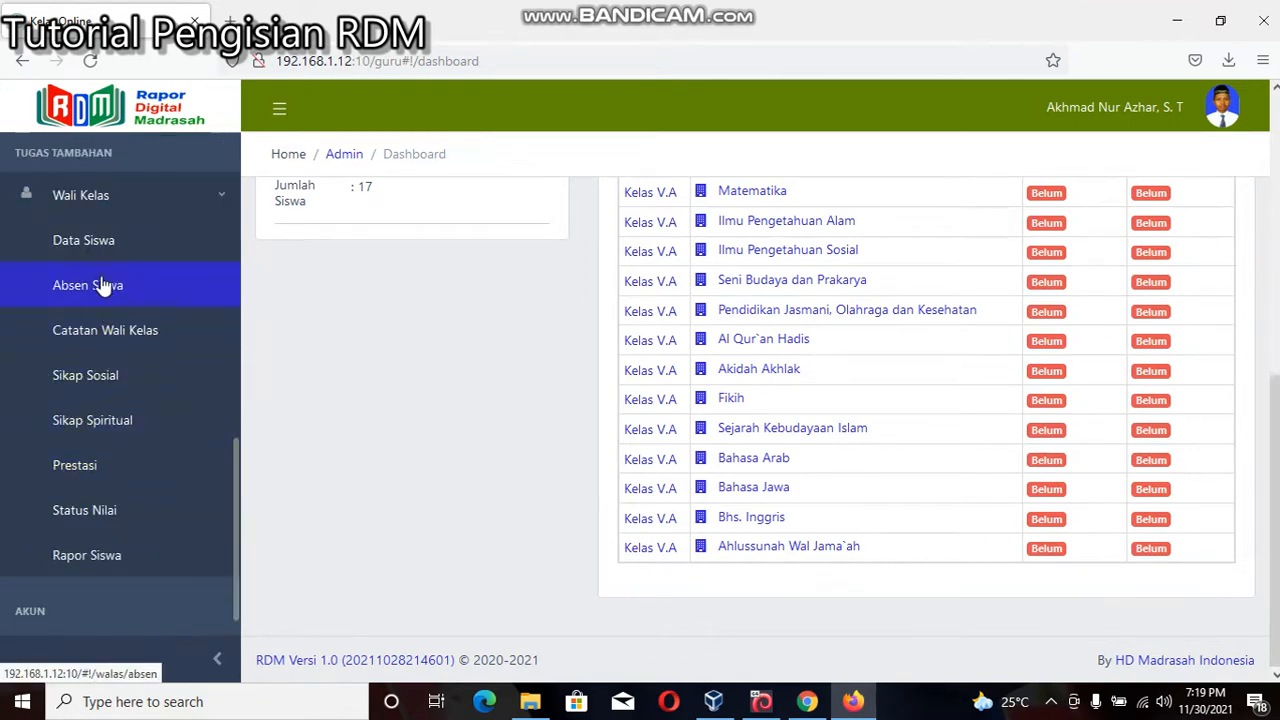
scroll(137, 437, down, 1)
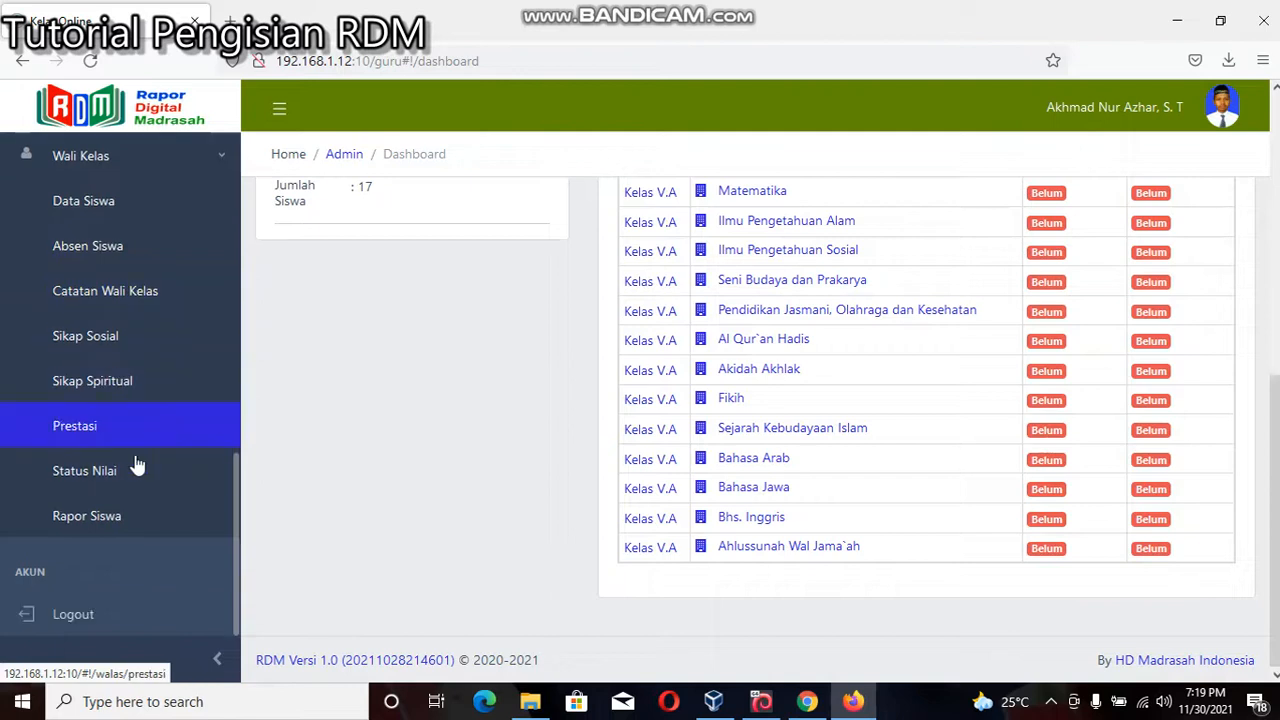
Step: Expand the PPKn subject under Penilaian Anda to list its classes
scroll(120, 431, up, 2)
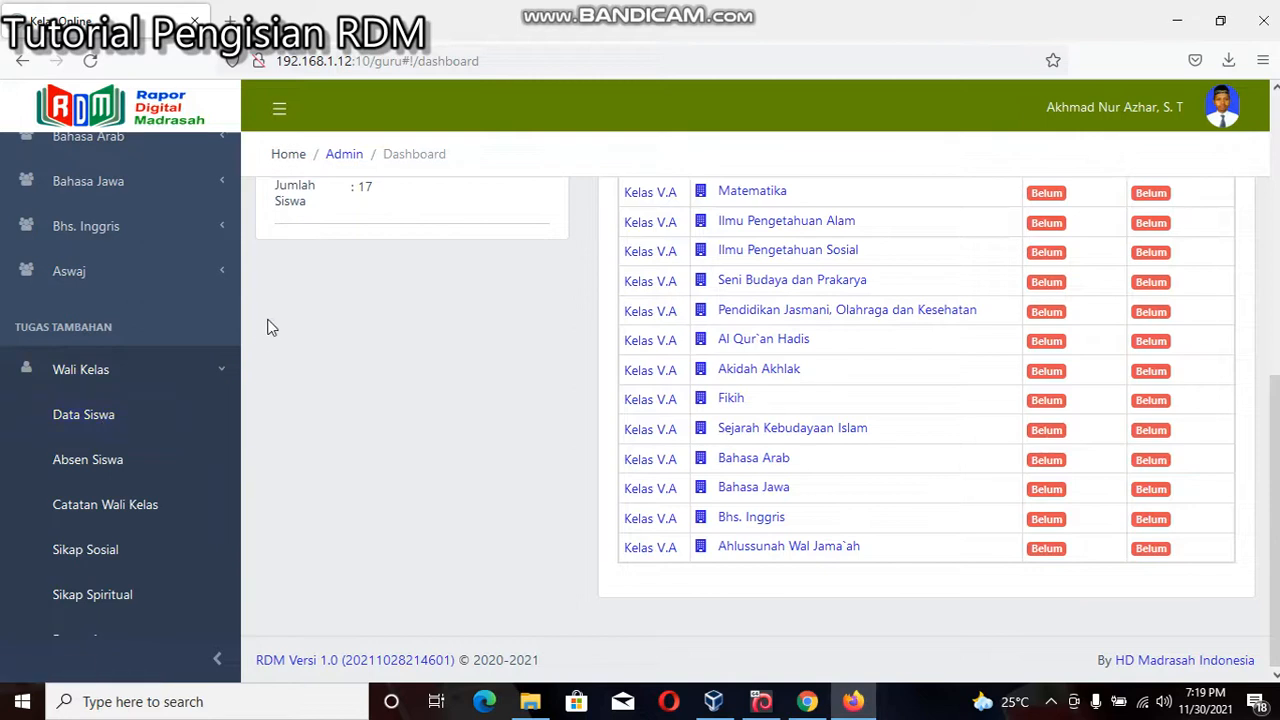
scroll(272, 322, up, 2)
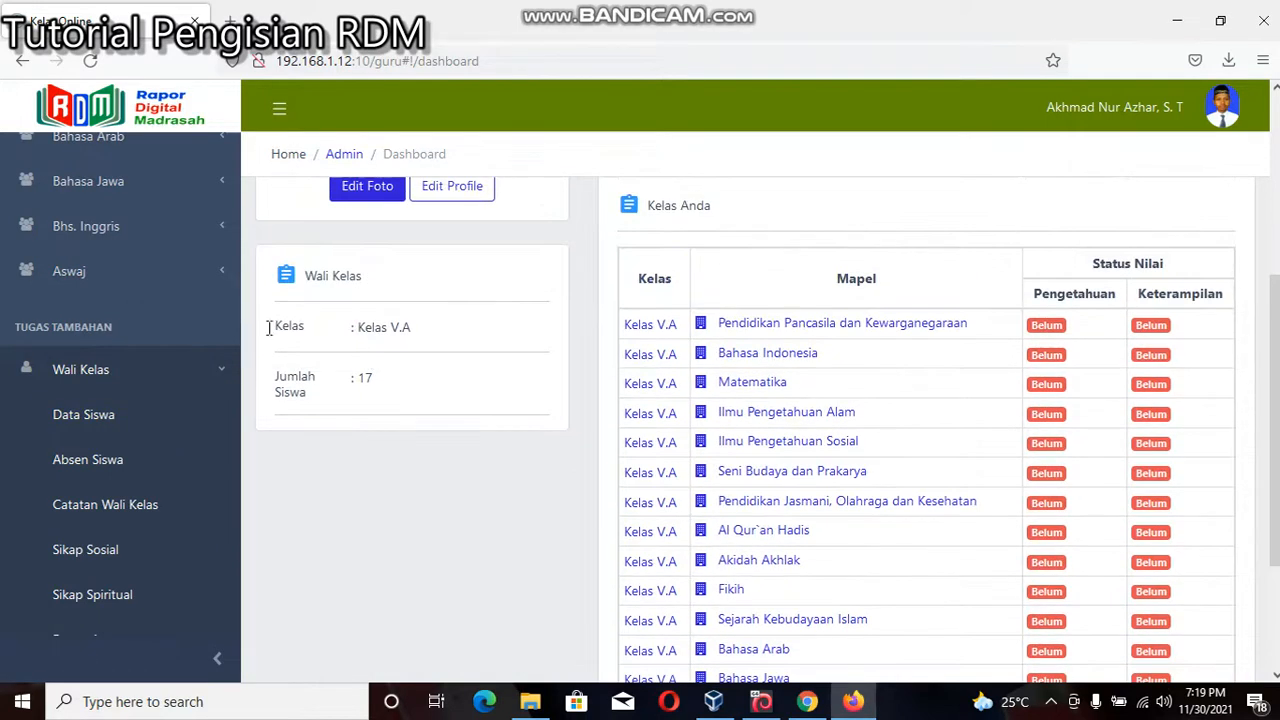
scroll(212, 307, up, 3)
scroll(212, 307, up, 4)
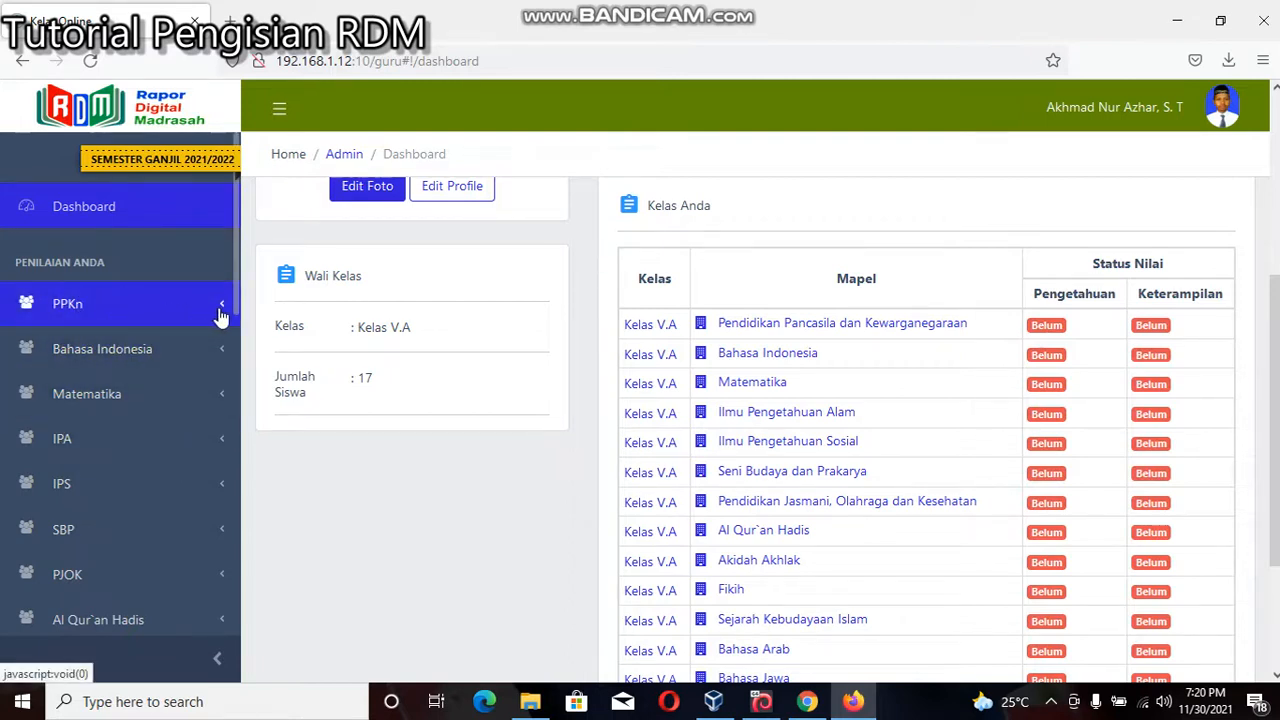
click(134, 310)
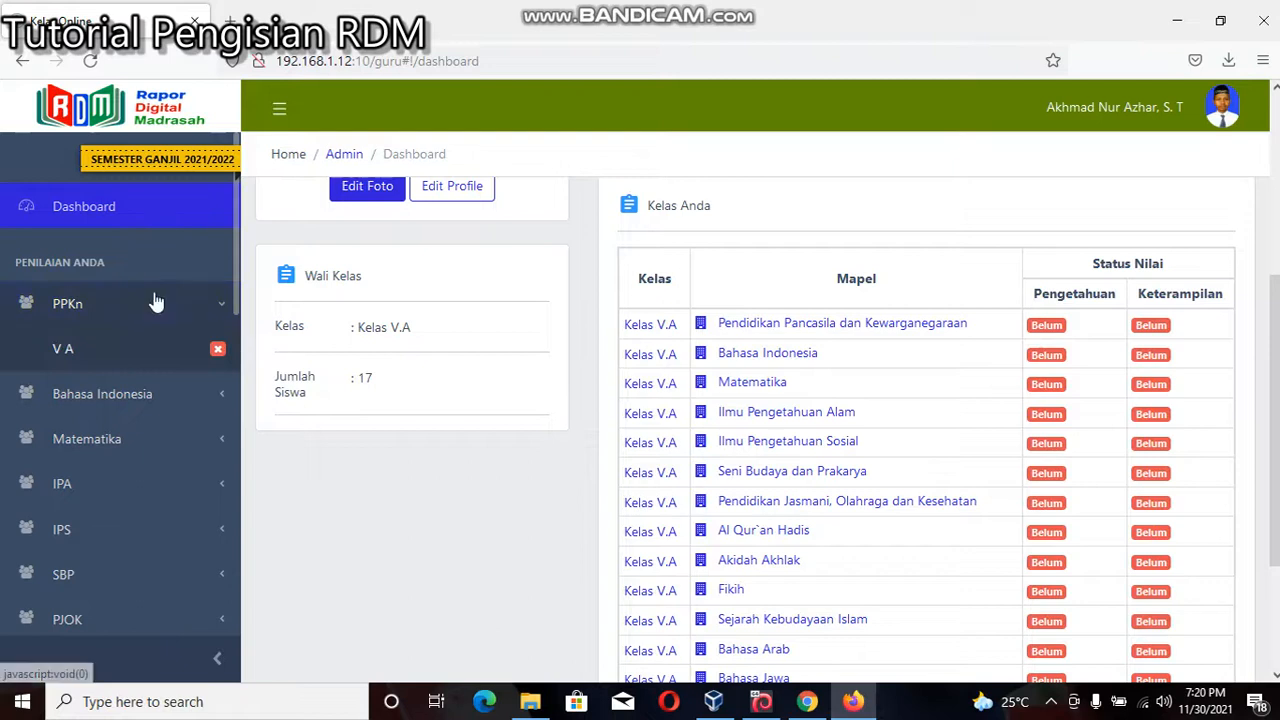
Step: Open class V A under PPKn and review its Rincian Kelas and the Siswa Mapel student list
click(91, 355)
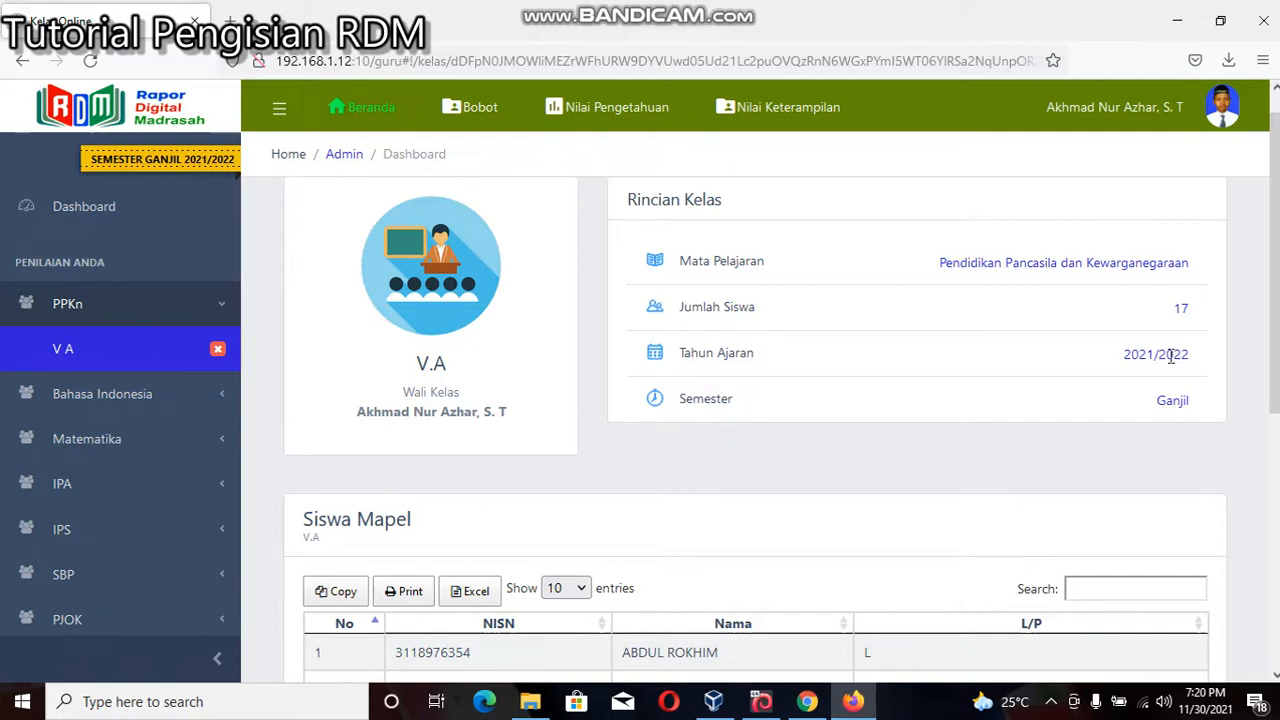
scroll(982, 361, down, 3)
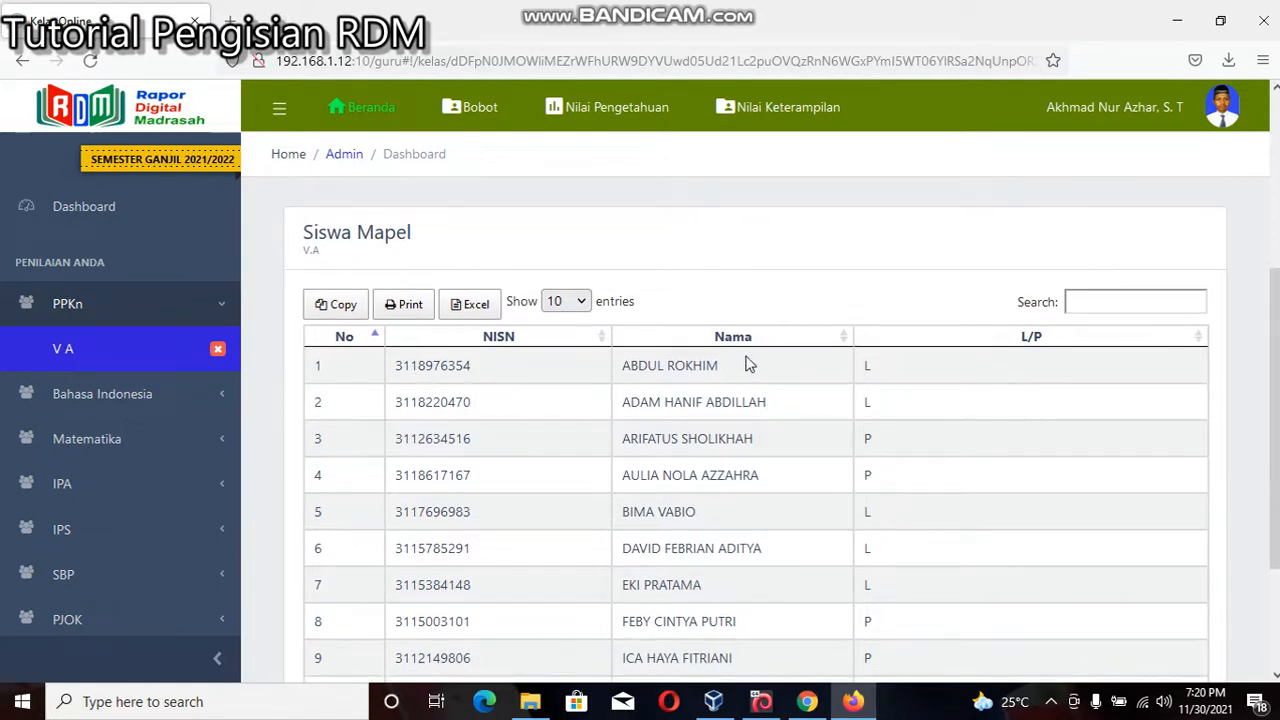
scroll(1094, 366, down, 1)
scroll(1094, 366, up, 2)
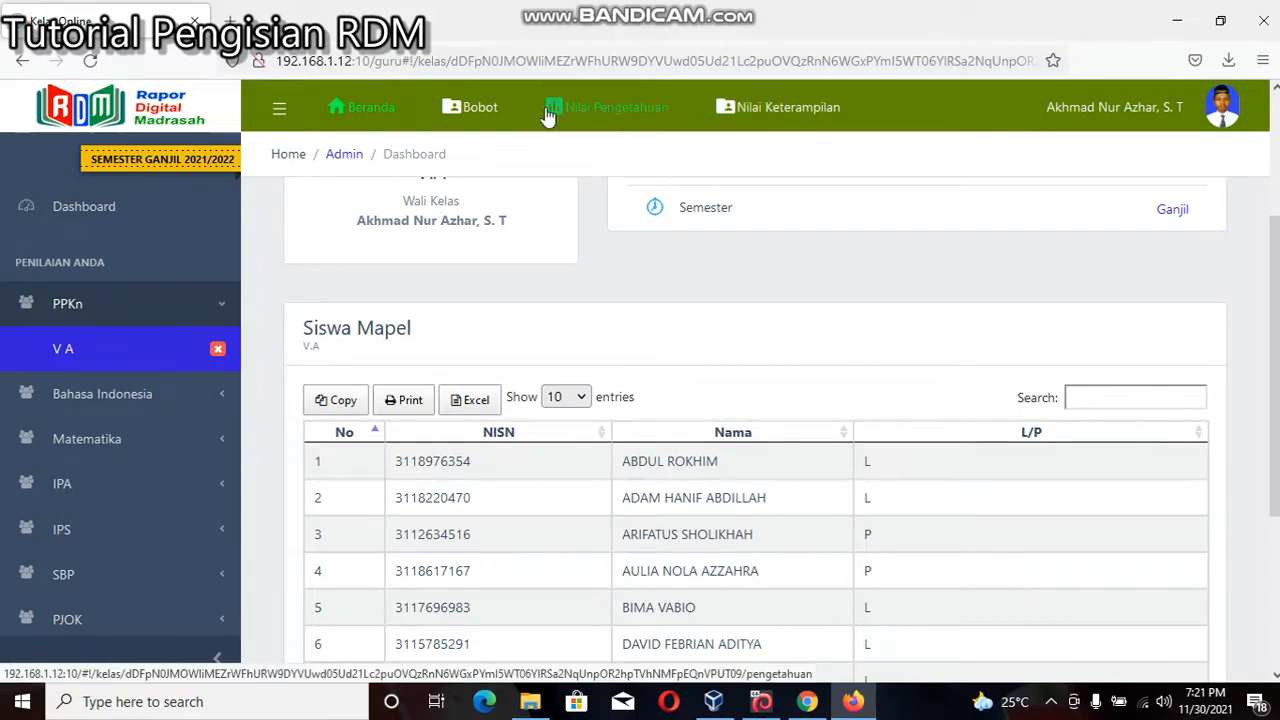
Step: Look through the class's Bobot settings and the entry options of Nilai Pengetahuan and Nilai Keterampilan
click(495, 113)
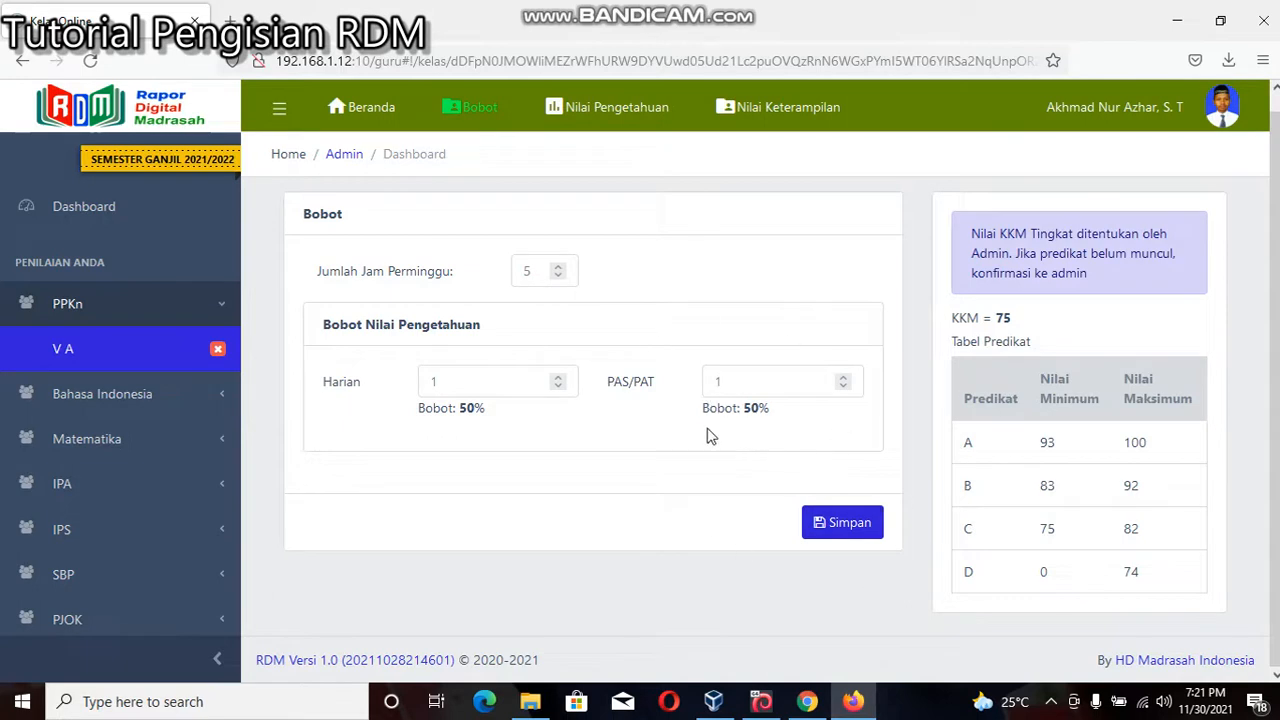
click(592, 116)
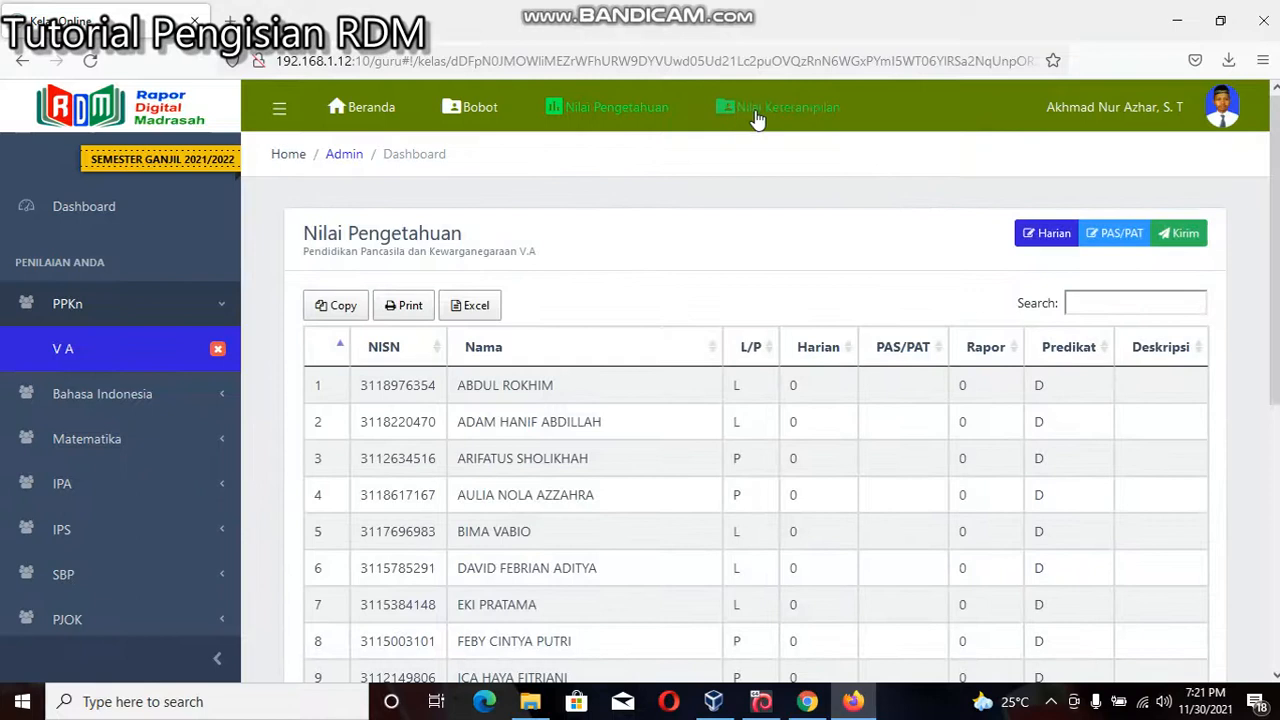
click(758, 118)
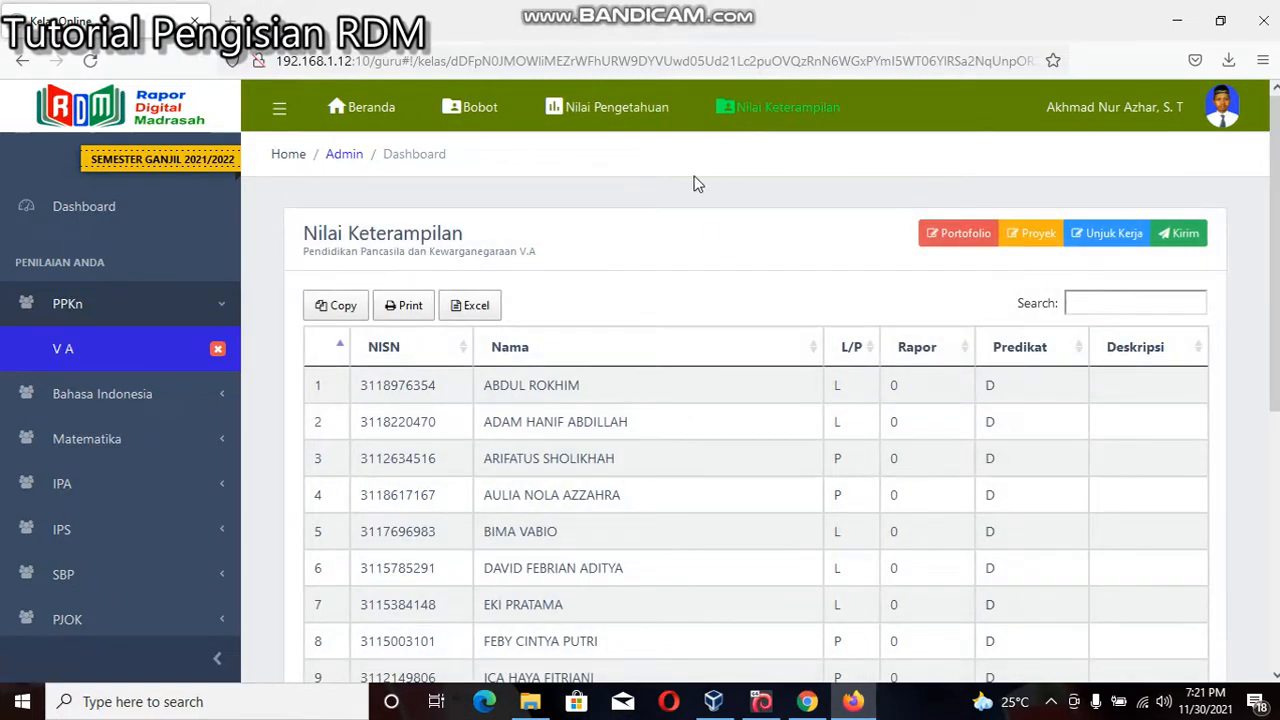
click(606, 118)
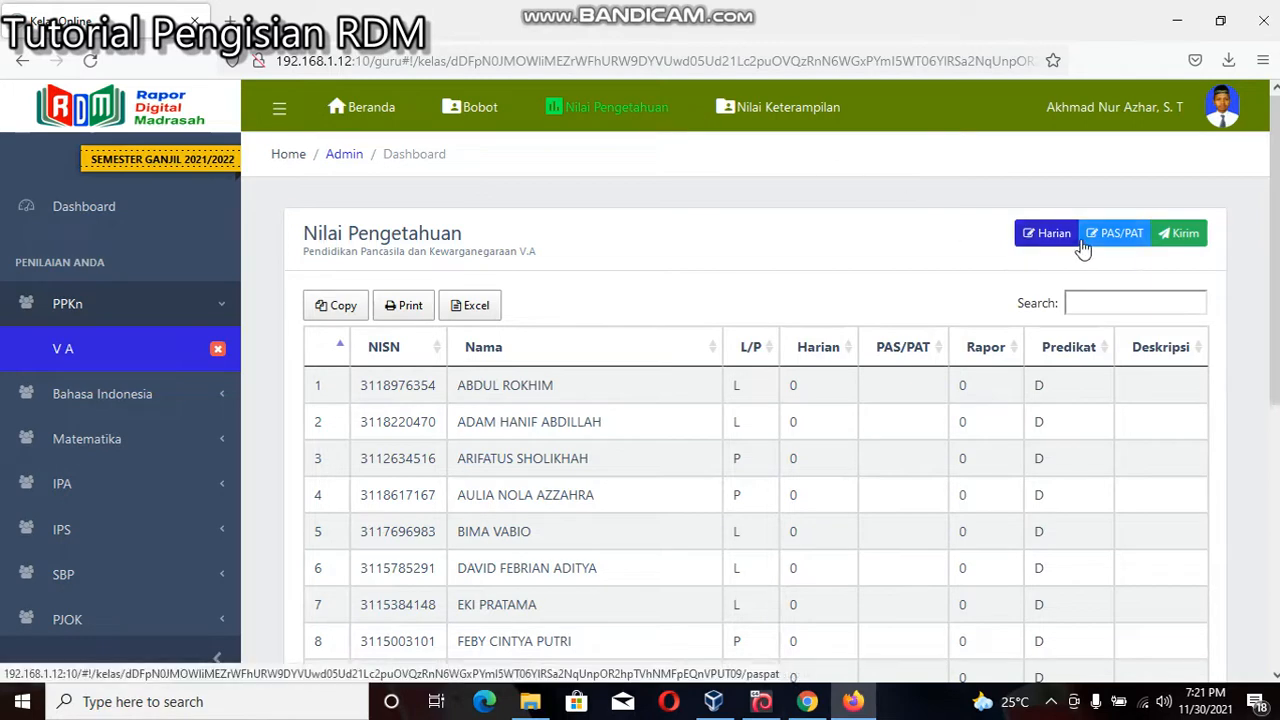
click(786, 117)
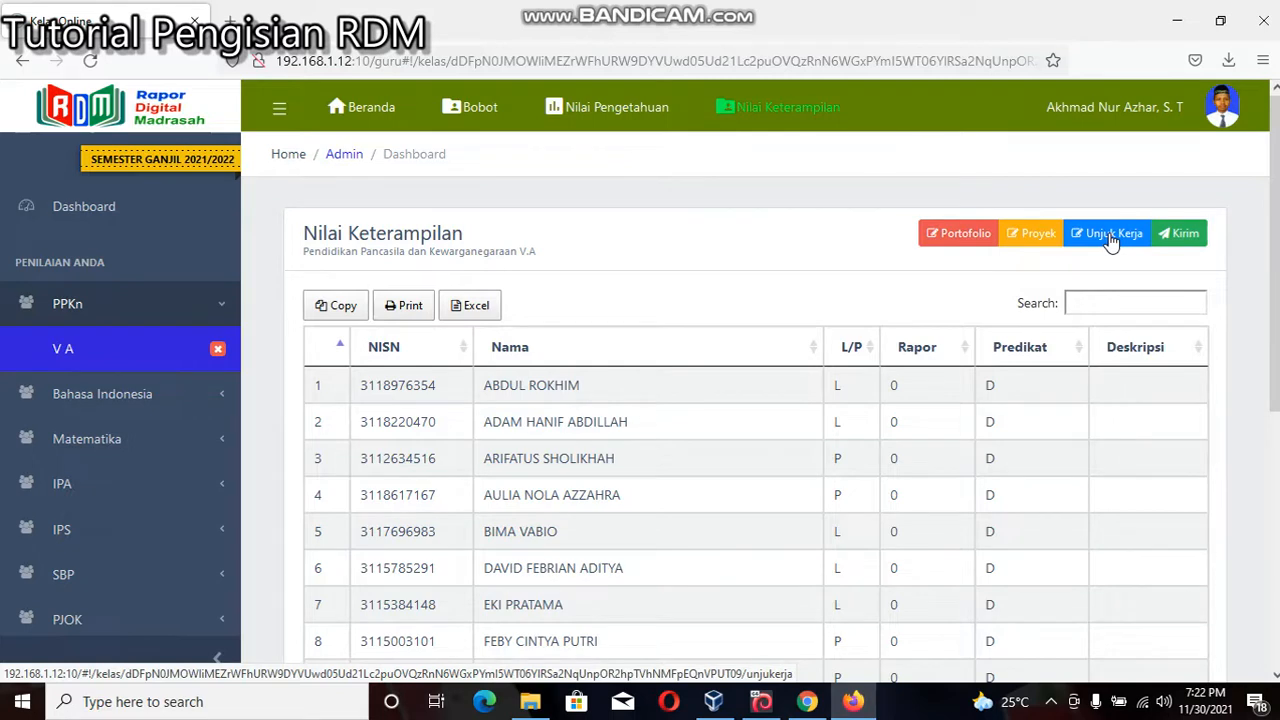
Step: Start a new Harian grade under Nilai Pengetahuan for PPKn V.A and name it PH 1
click(618, 110)
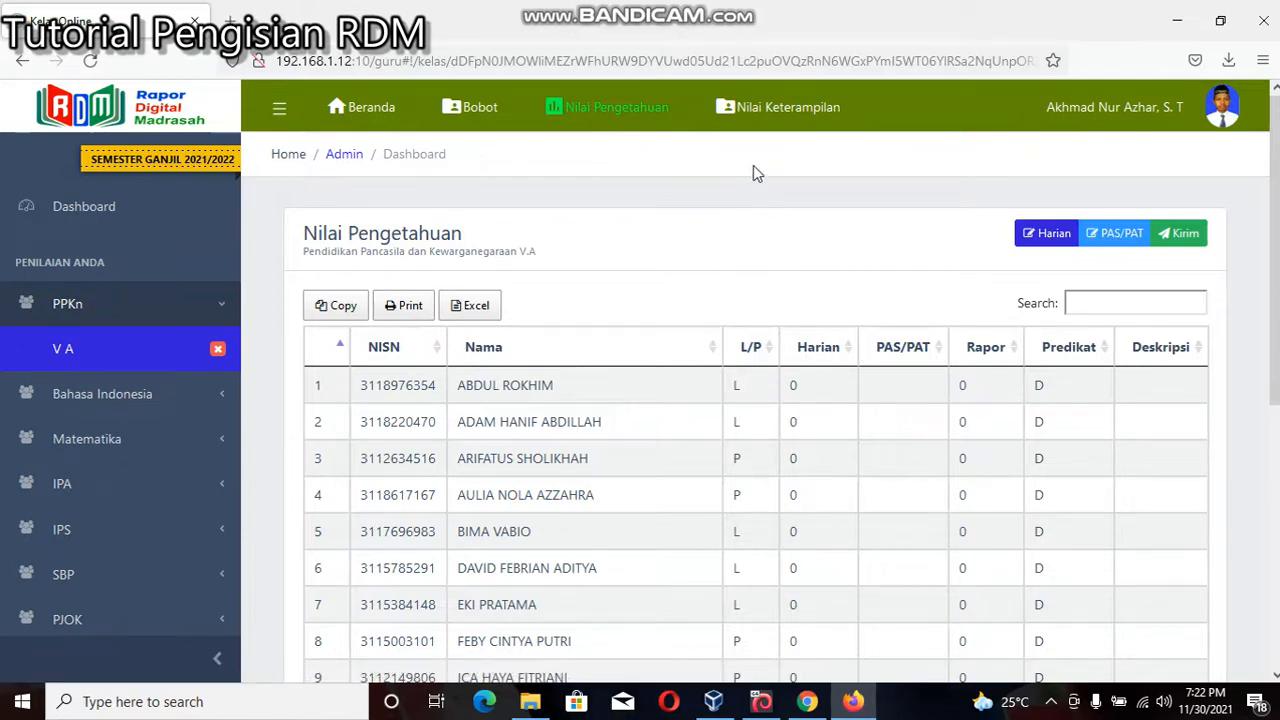
click(1048, 243)
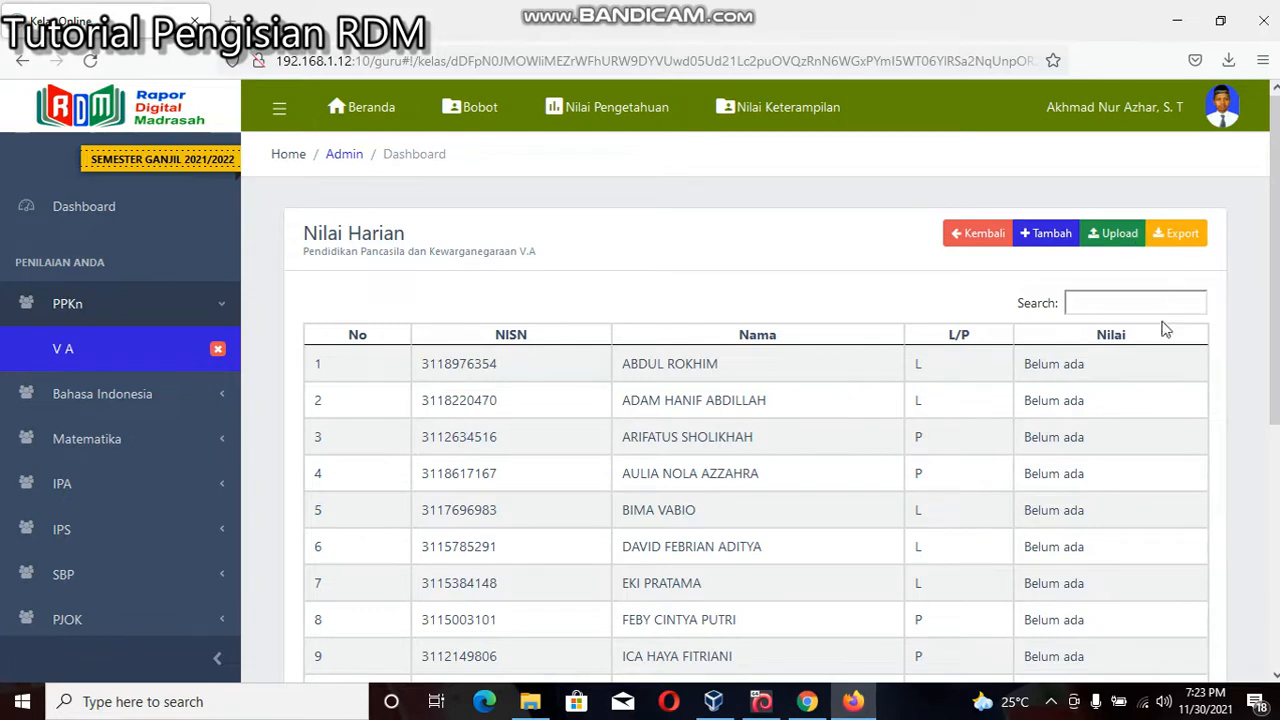
click(1057, 241)
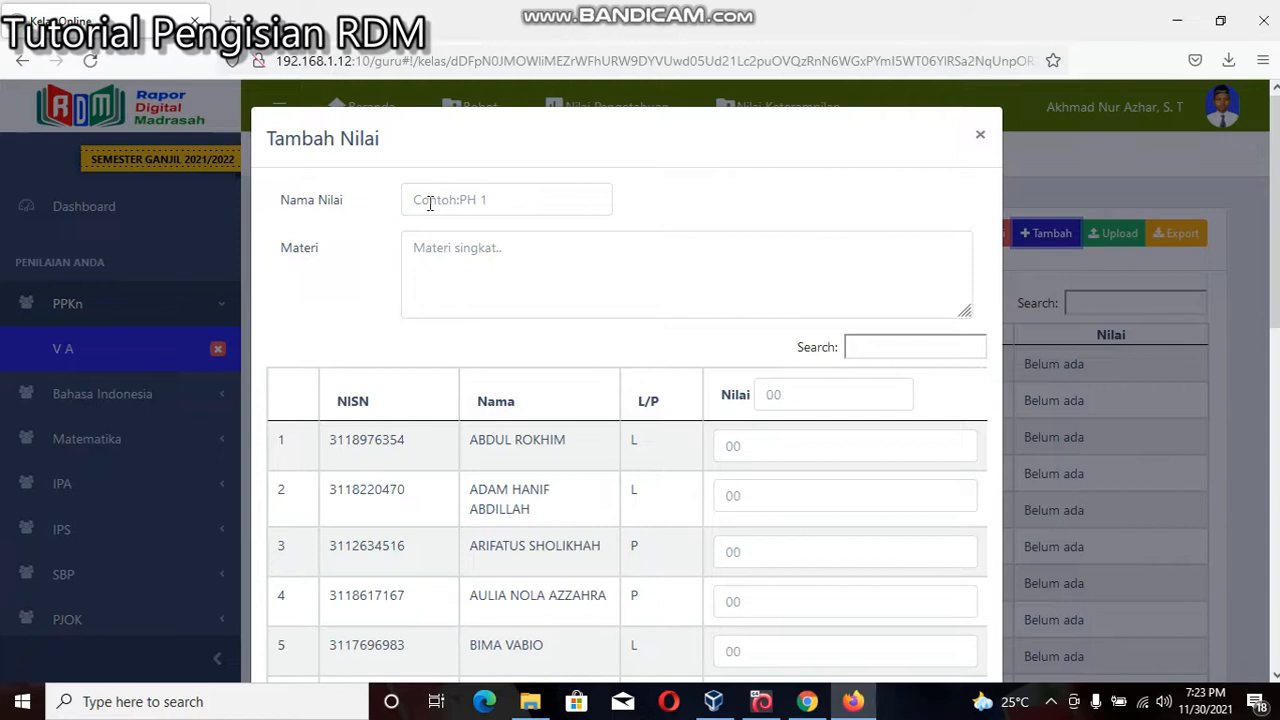
click(483, 200)
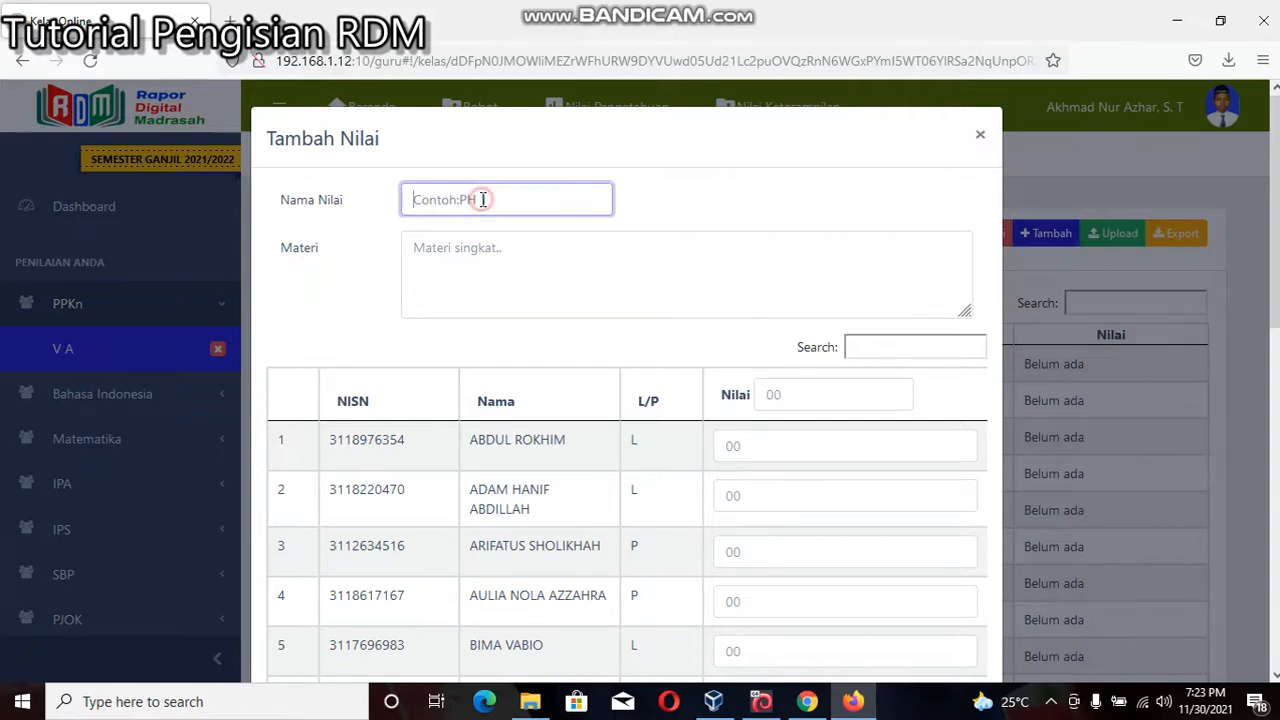
text(PH 1)
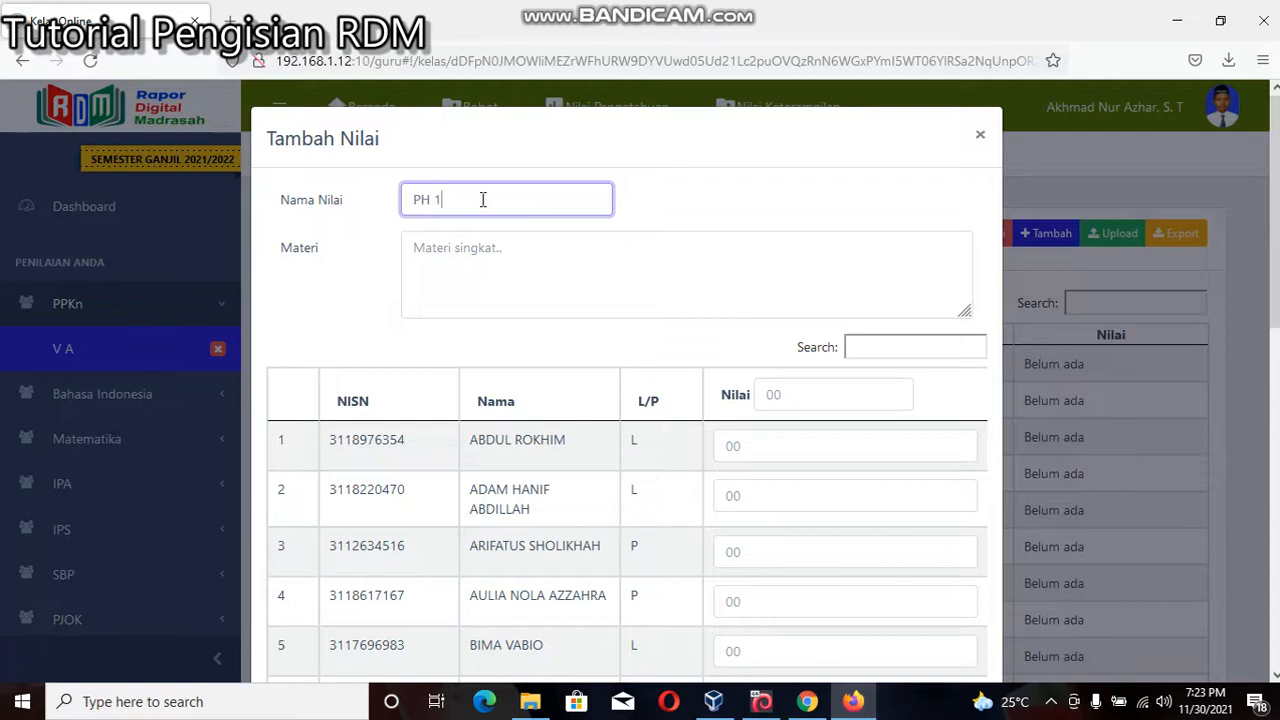
Step: Switch to File Explorer and open the workbook "Prota dan Promes kelas V (2)" from the Documents folder
click(479, 254)
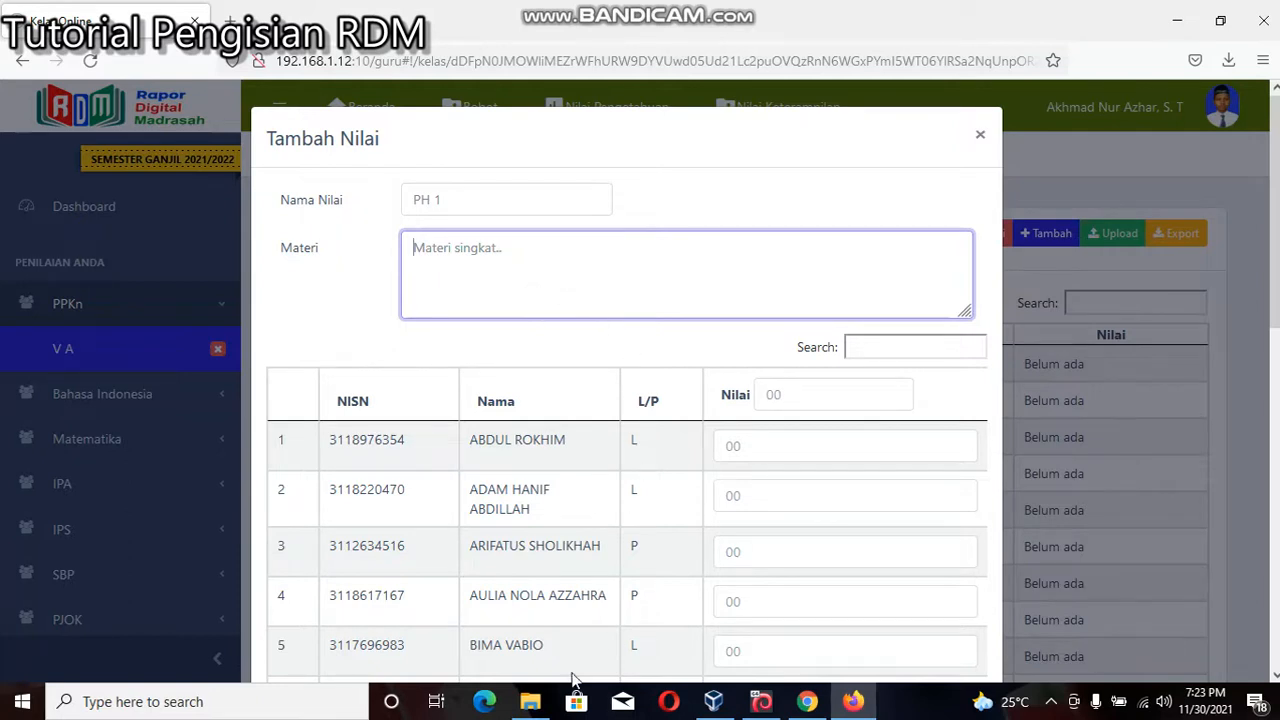
mouse_move(537, 699)
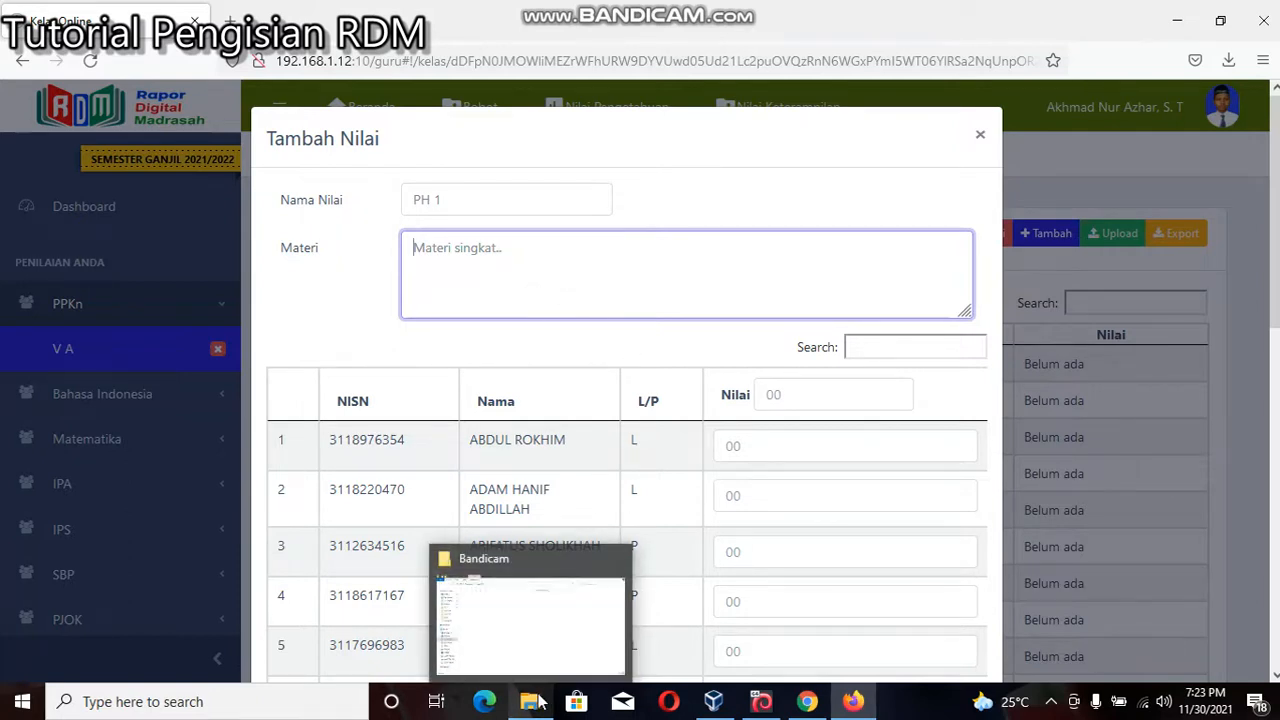
click(540, 703)
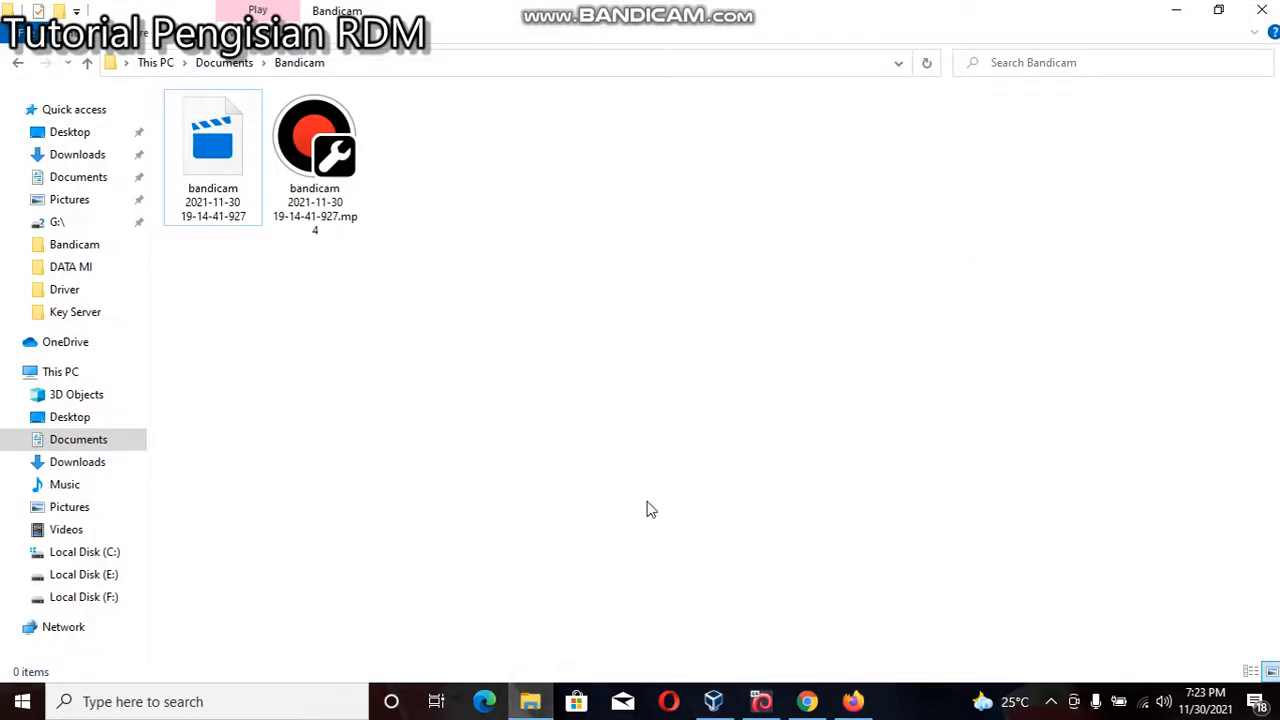
click(100, 182)
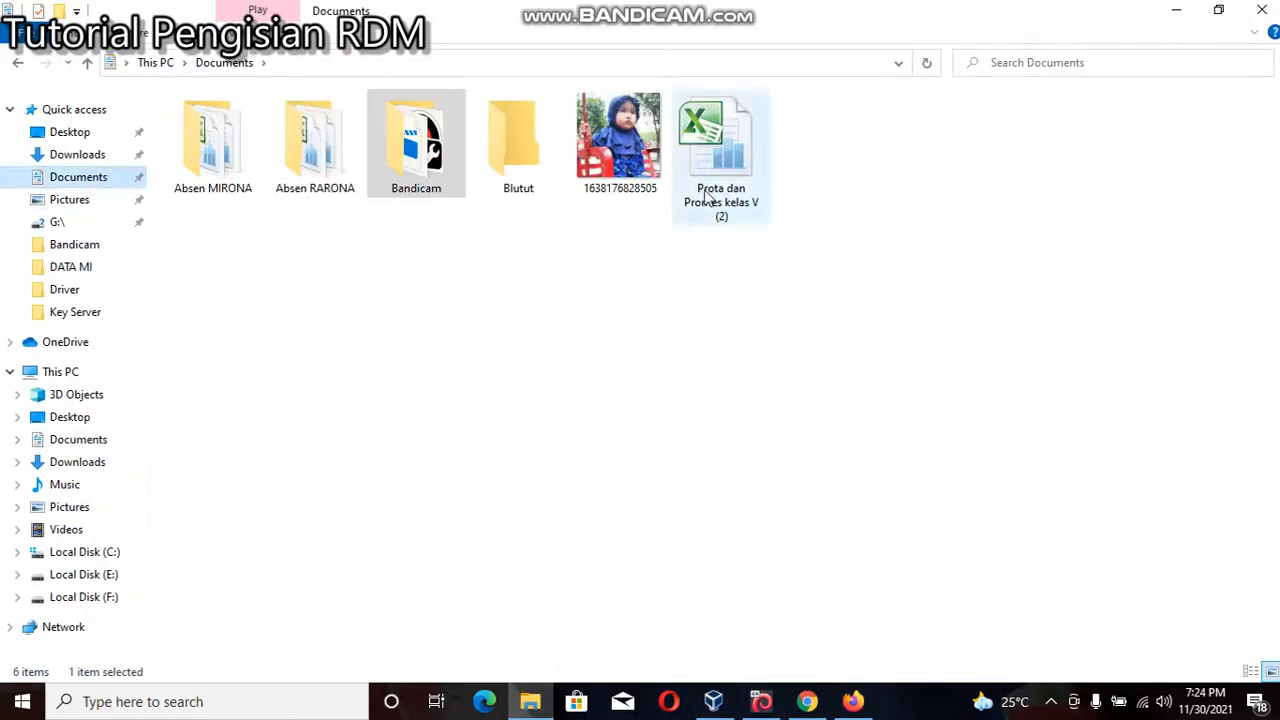
double_click(706, 196)
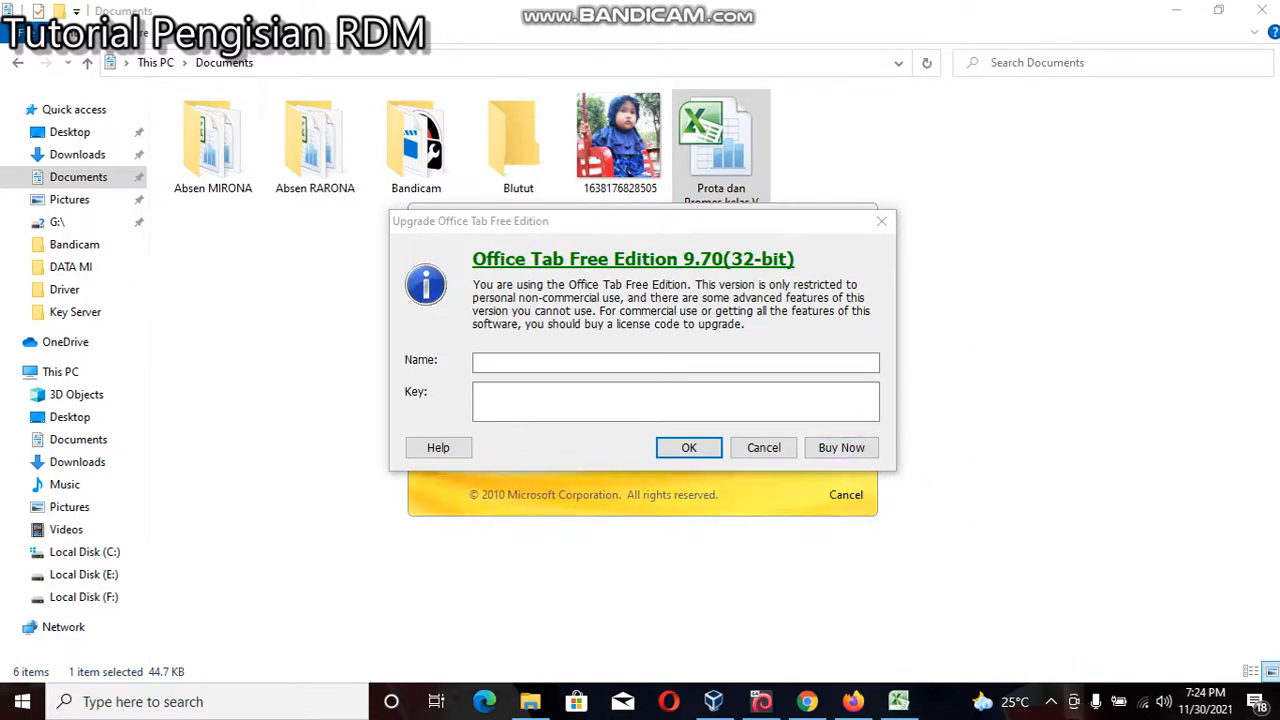
click(1051, 705)
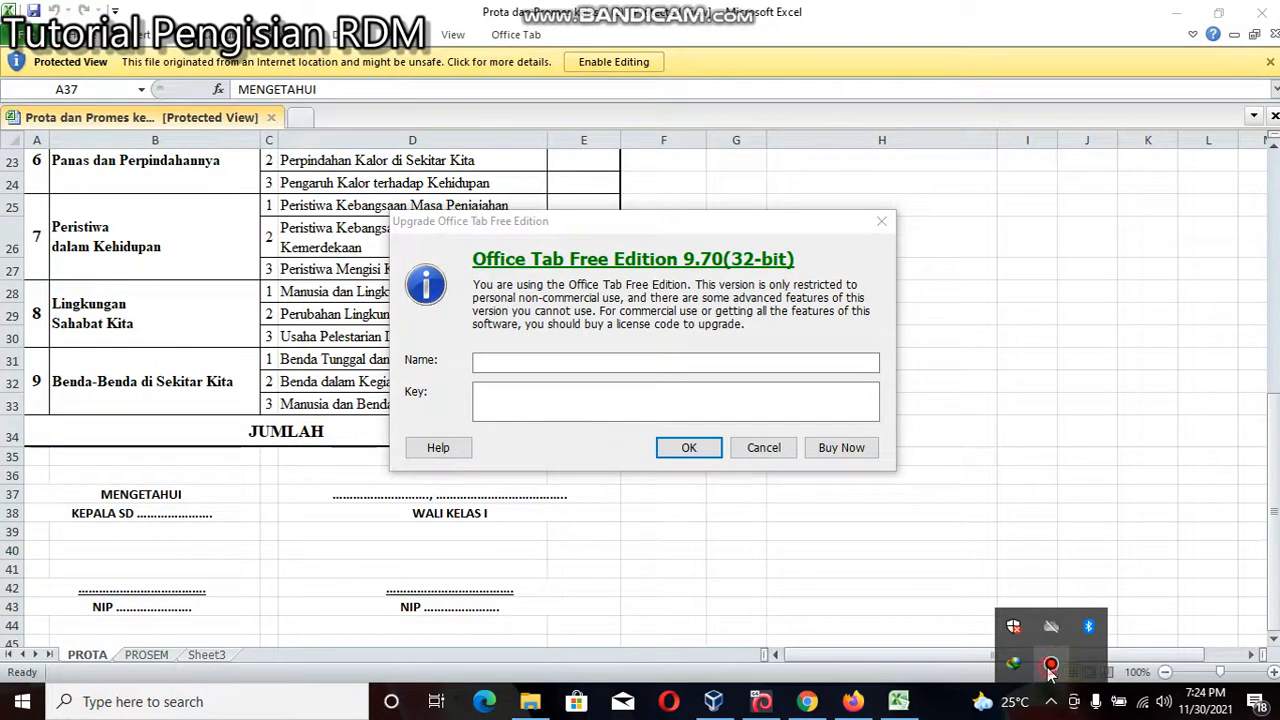
click(1050, 666)
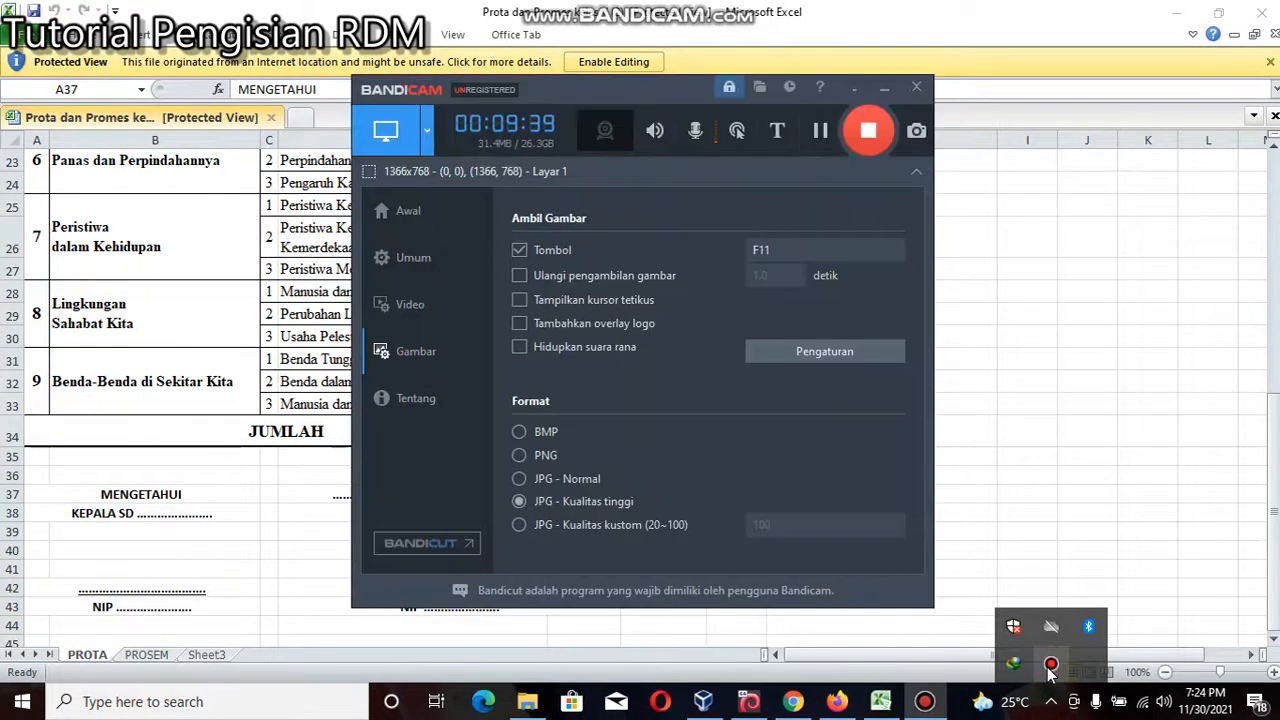
click(852, 92)
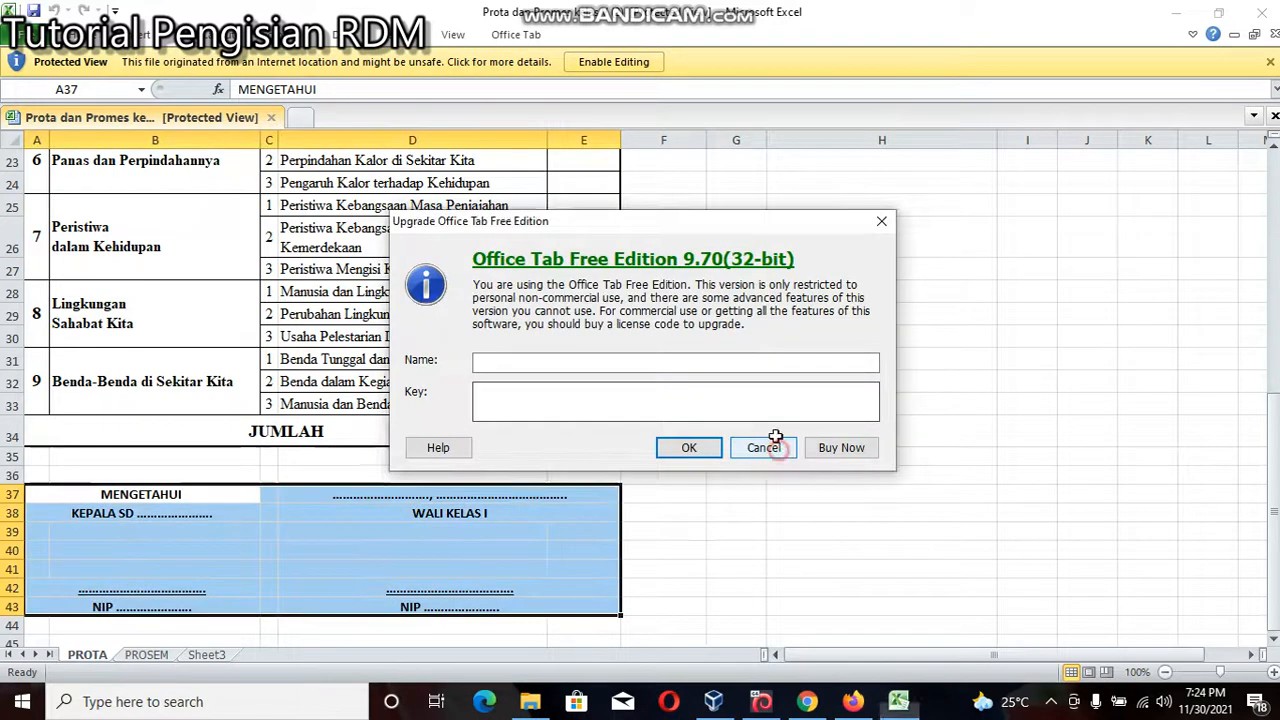
Step: Dismiss the Office Tab upgrade offer, enable editing of the workbook, and examine the themes and sub-themes on the PROSEM sheet
click(775, 440)
click(626, 61)
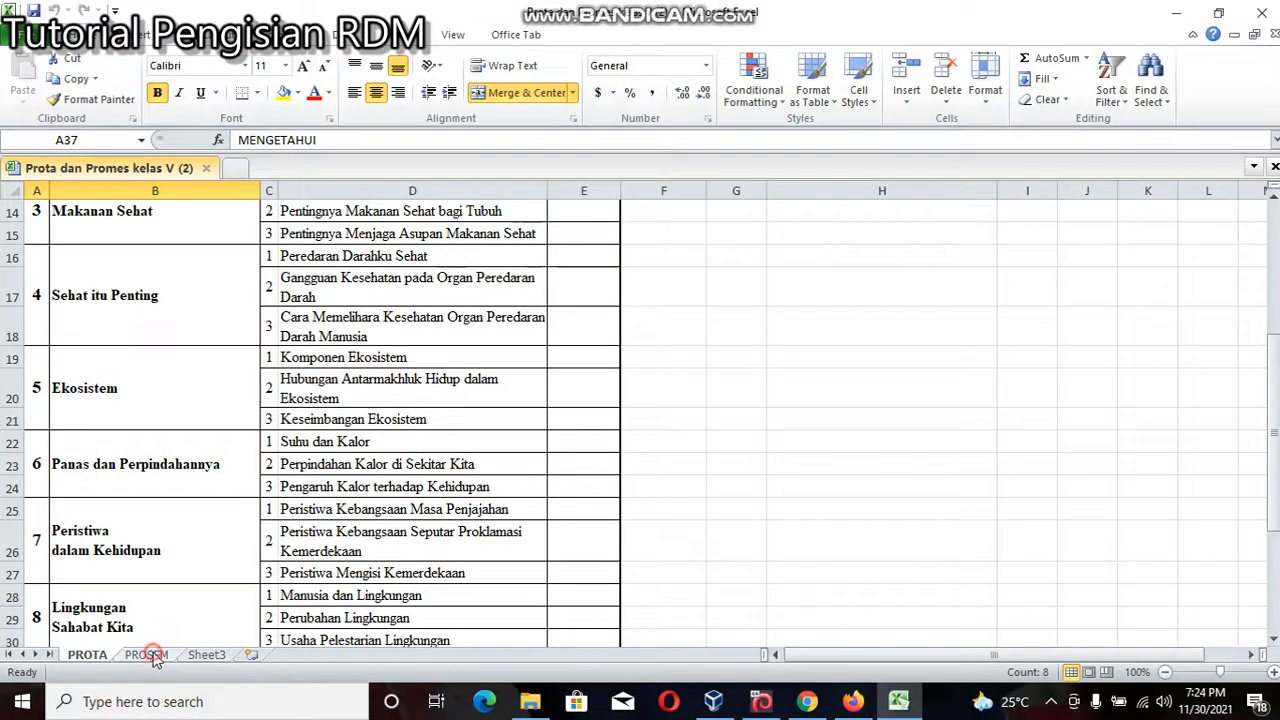
click(145, 657)
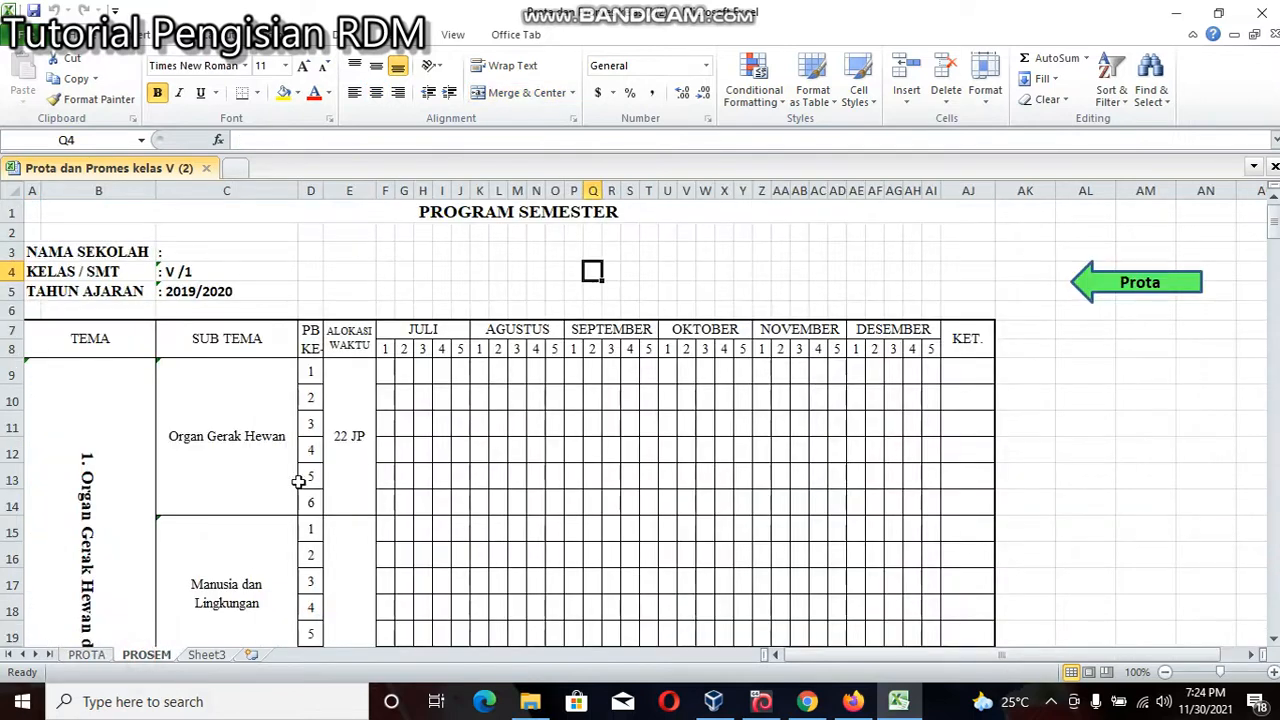
scroll(298, 482, down, 2)
scroll(300, 480, up, 1)
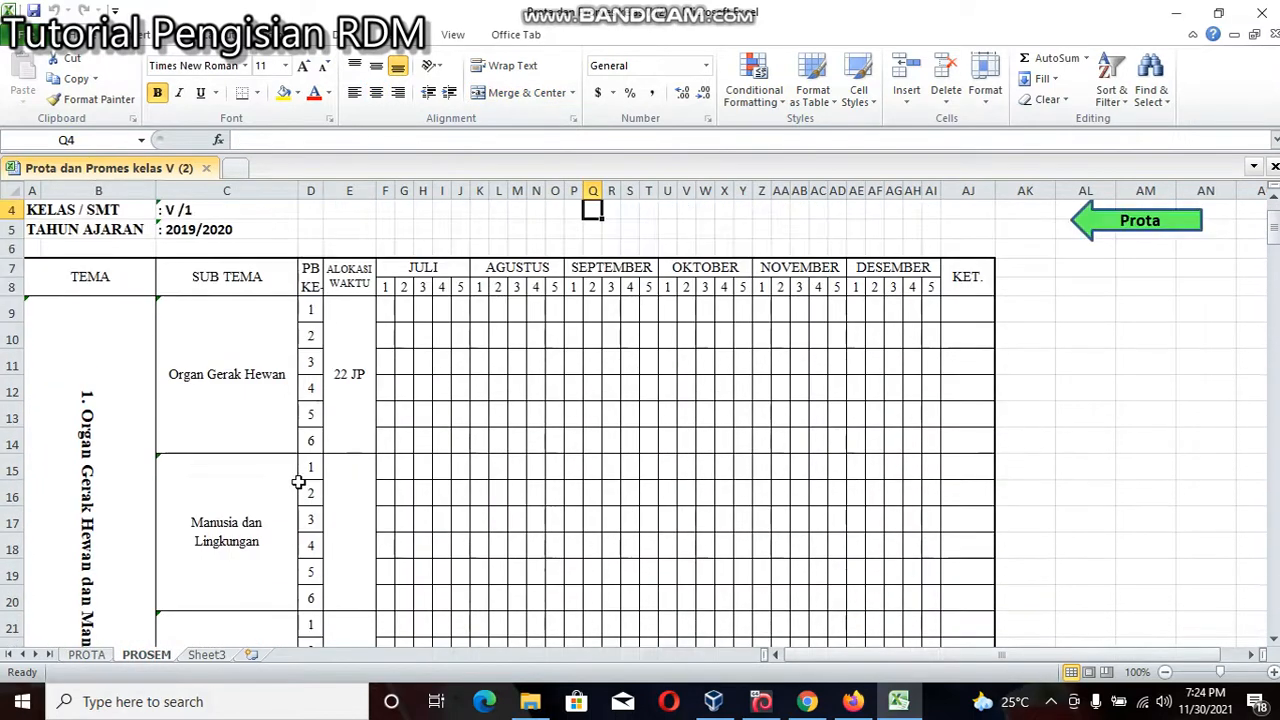
scroll(290, 368, up, 1)
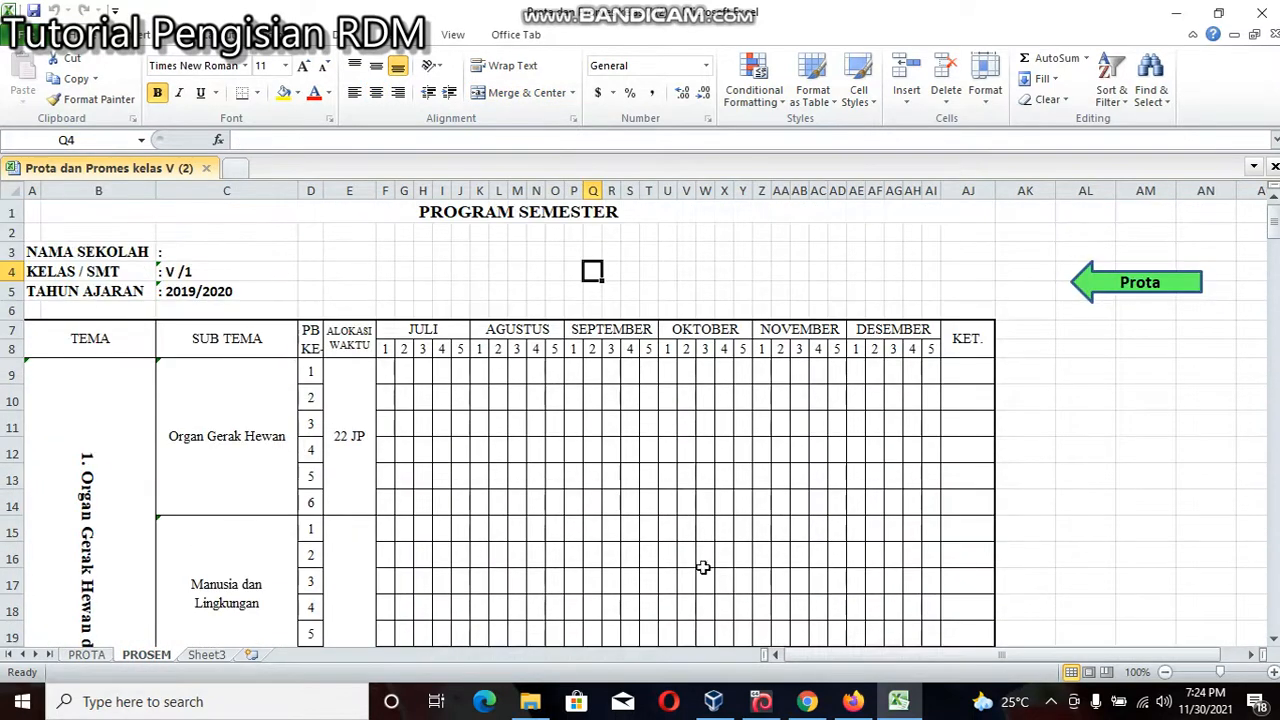
Step: Check the first sub-theme on the PROSEM sheet and enter "Organ Gerak Hewan" as the Materi of PH 1 in the browser
click(852, 701)
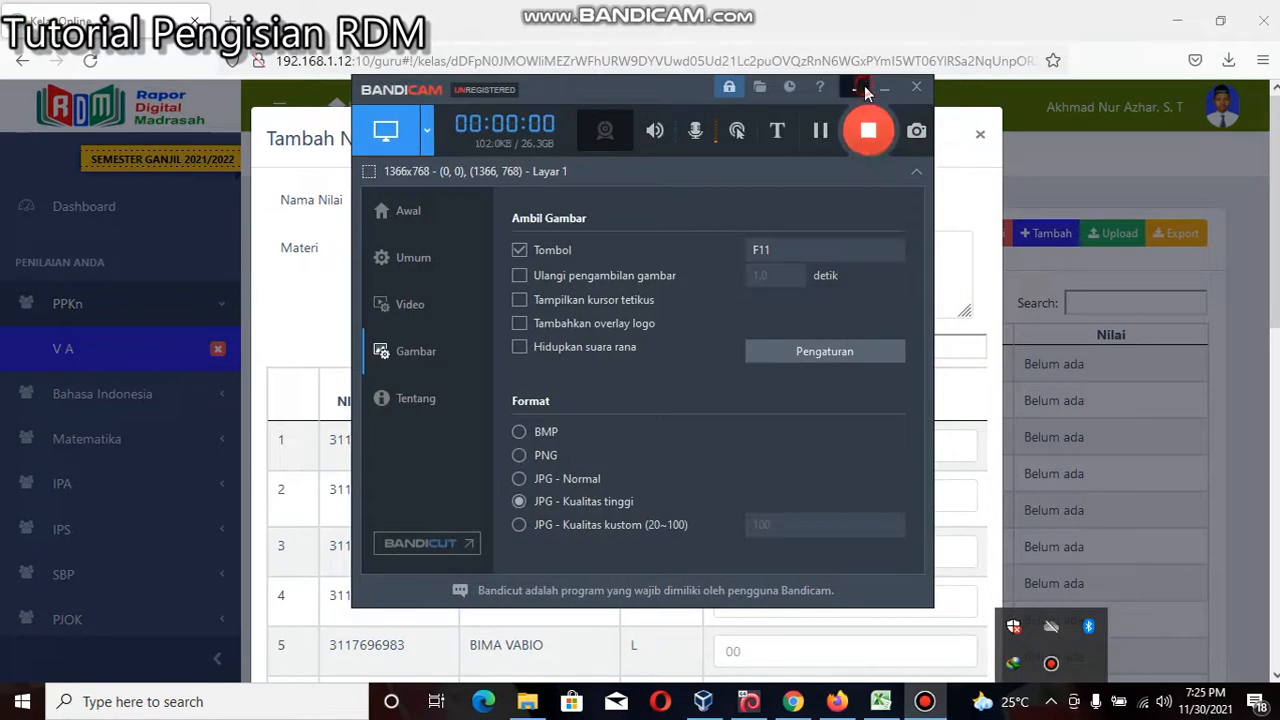
click(864, 85)
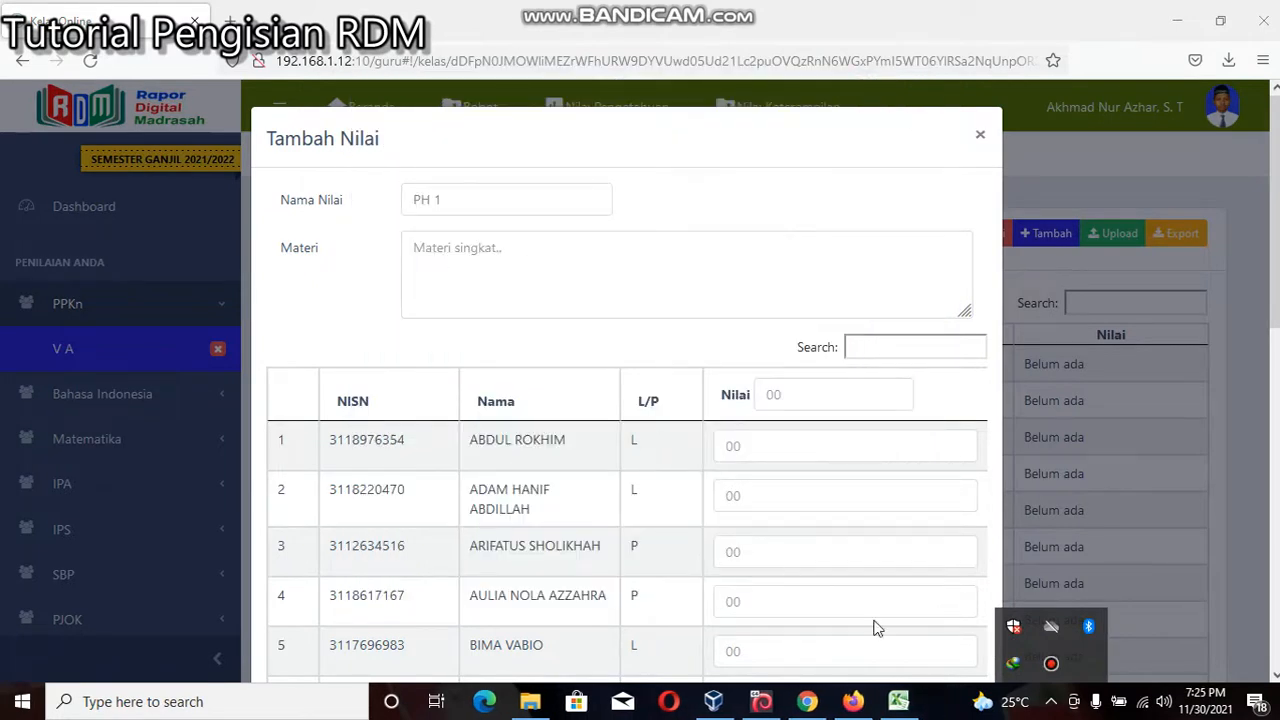
click(898, 701)
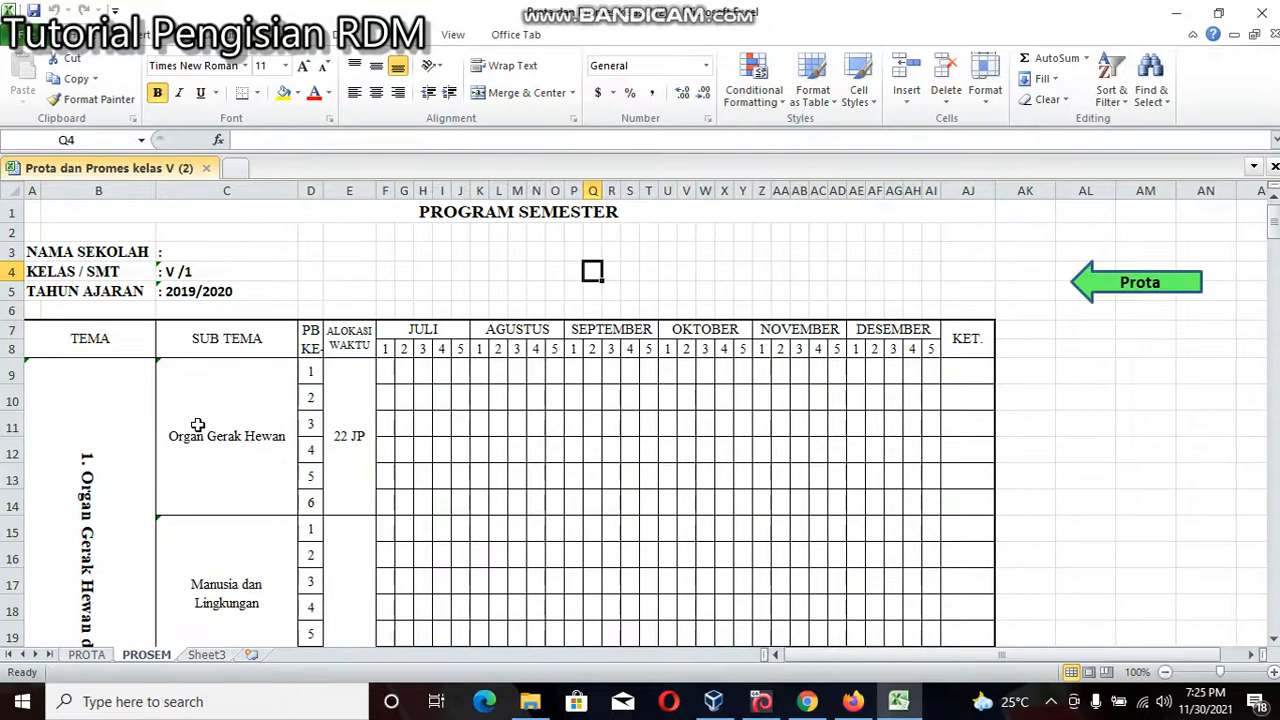
click(853, 701)
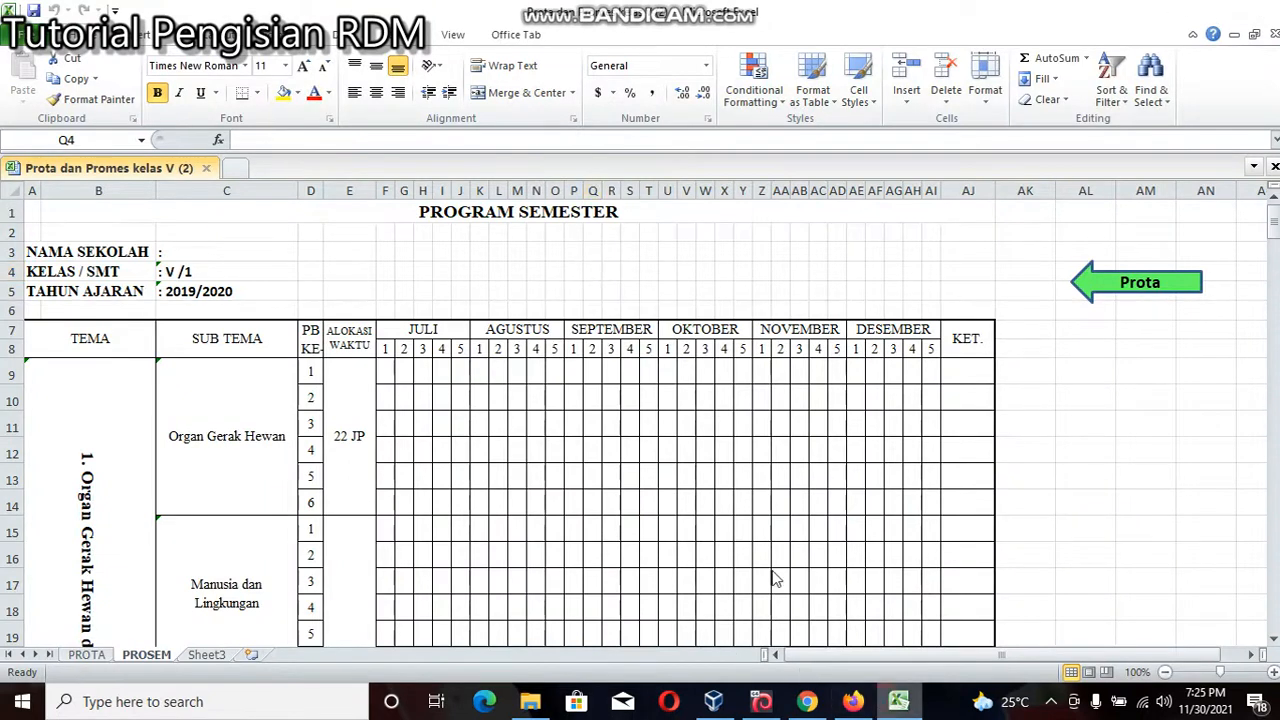
text(Organ Gerak Hewan)
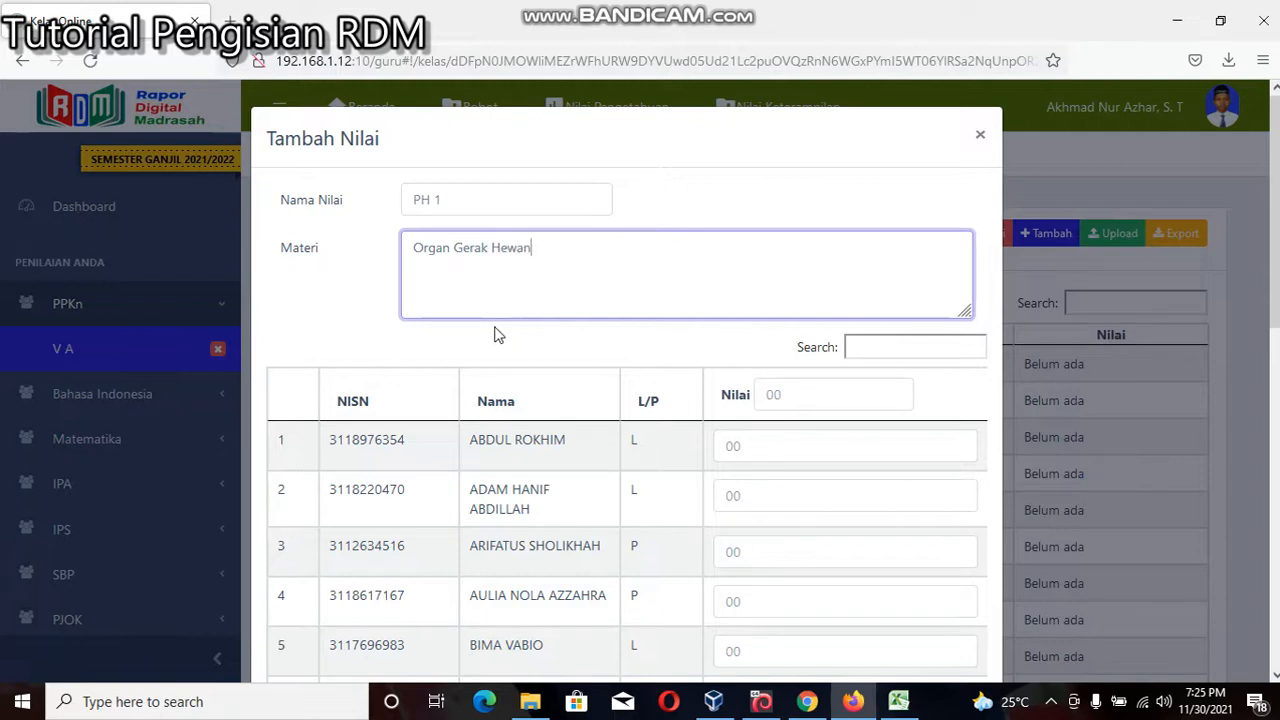
Step: Enter the PH 1 grades 80, 76, 76, 80 and 80 for students 1 to 5
click(773, 453)
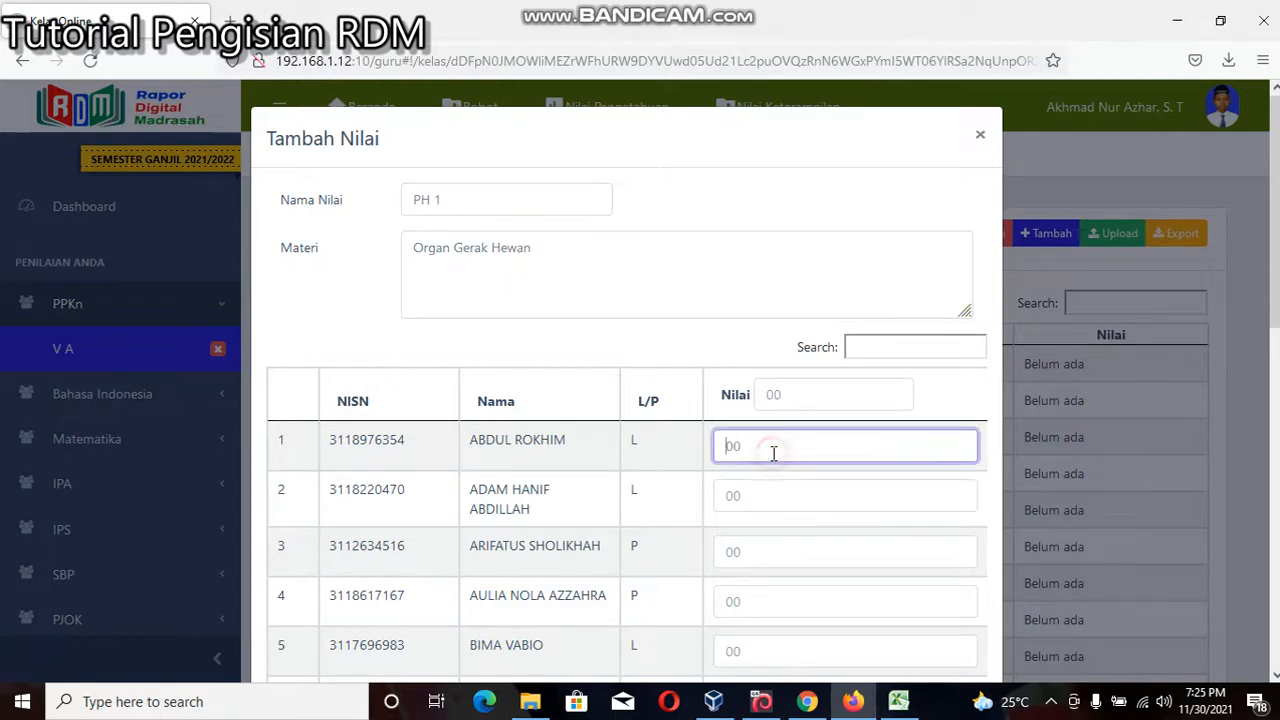
text(80)
click(781, 491)
text(76)
click(786, 558)
text(76)
click(768, 600)
text(80)
scroll(766, 591, down, 1)
click(766, 546)
text(80)
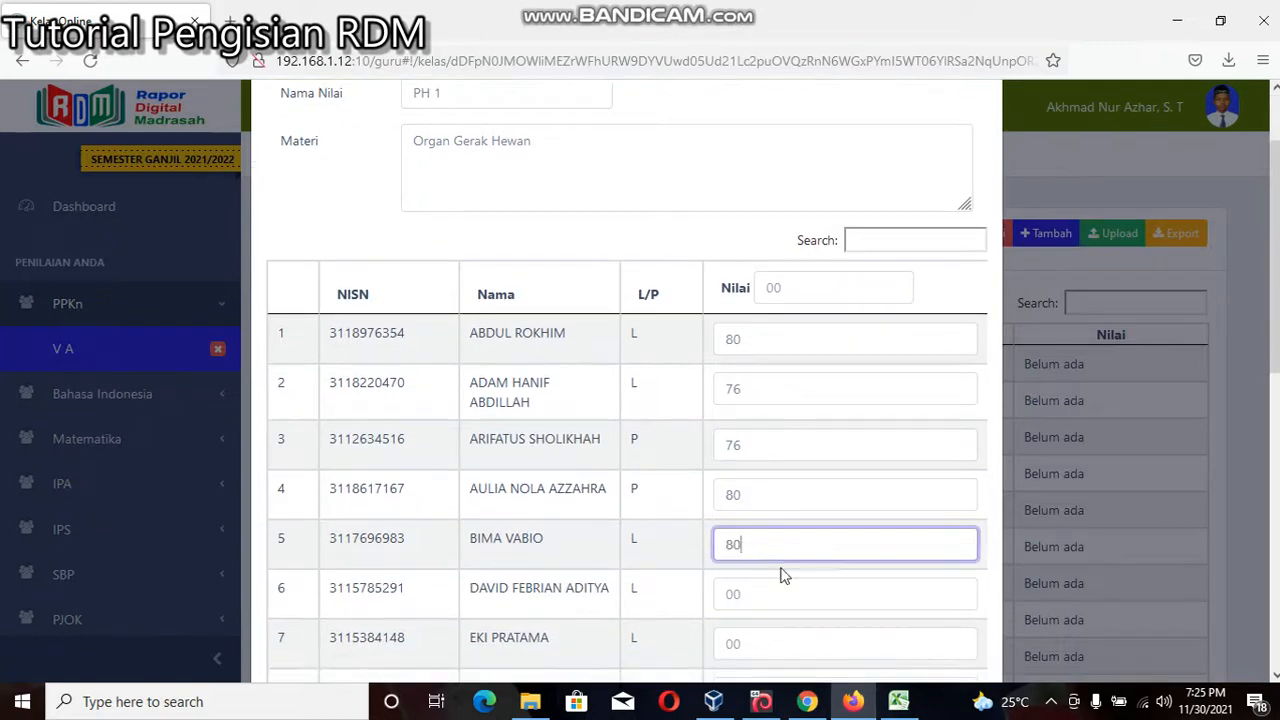
Step: Enter the PH 1 grades 90, 80, 80, 87, 86 and 86 for students 6 to 11
click(754, 594)
text(90)
scroll(752, 570, down, 2)
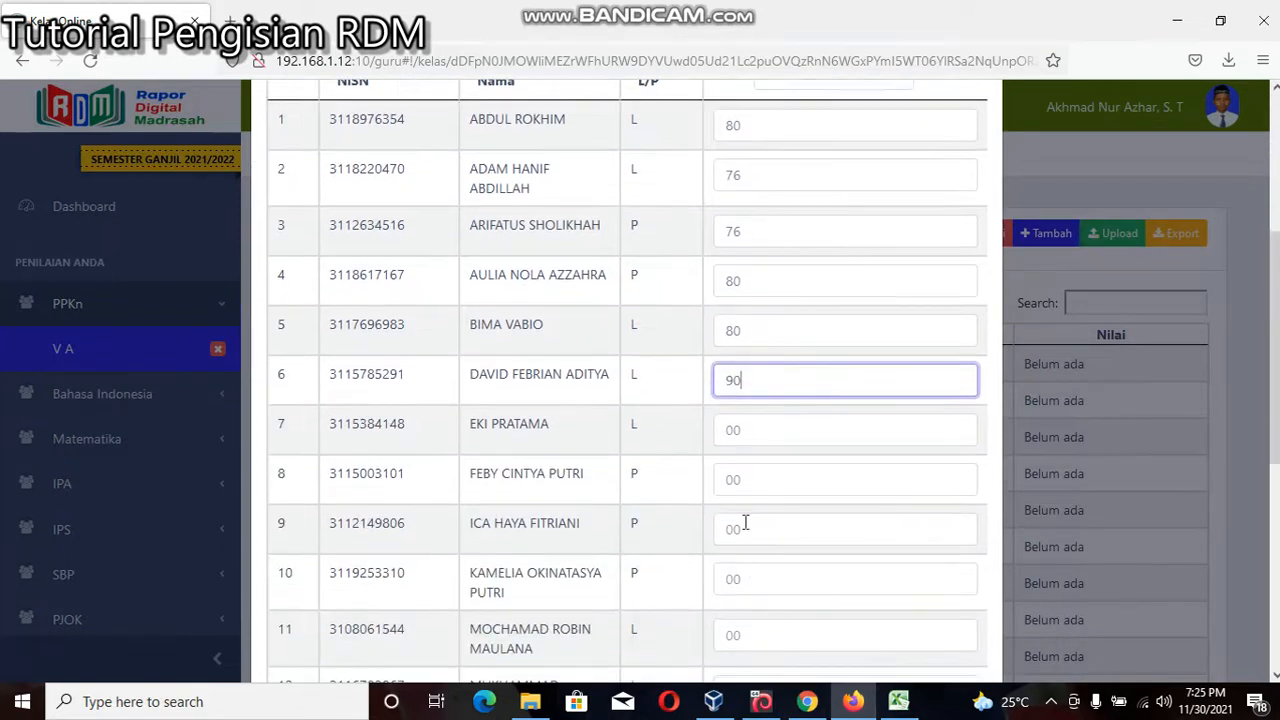
click(745, 432)
text(80)
click(761, 489)
text(80)
click(766, 526)
text(87)
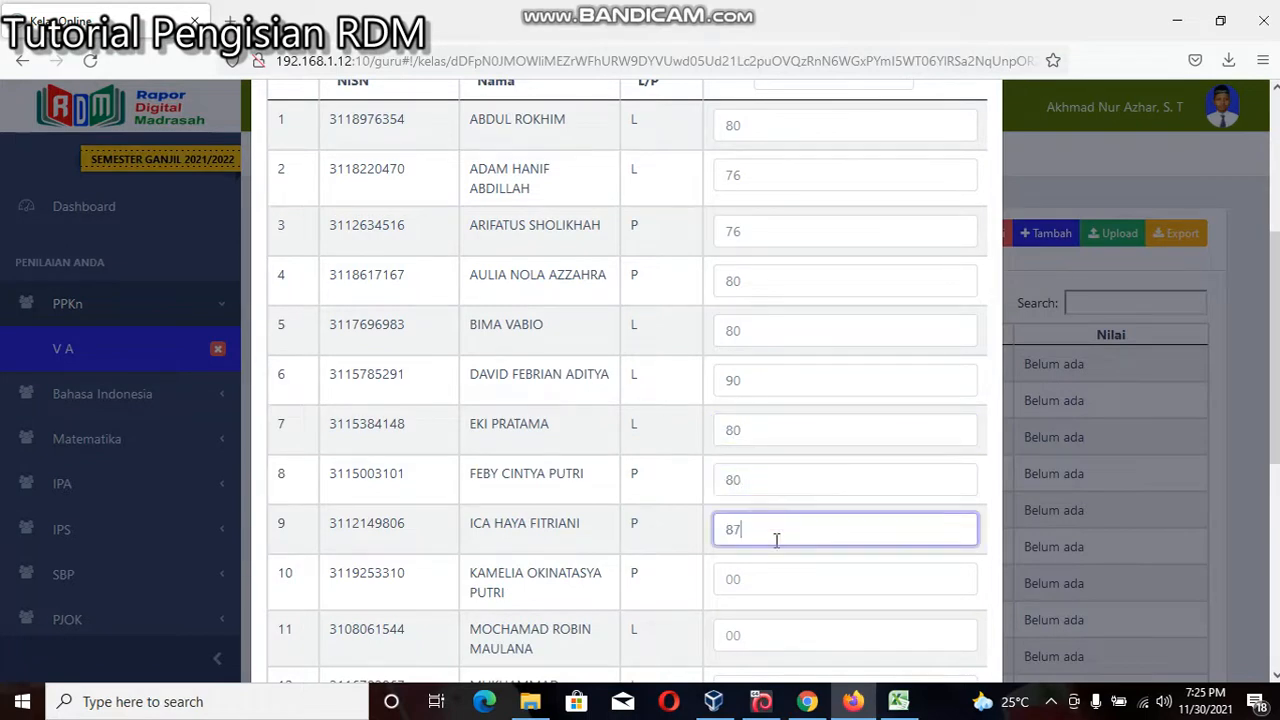
click(759, 583)
text(86)
click(760, 621)
text(86)
scroll(780, 600, down, 2)
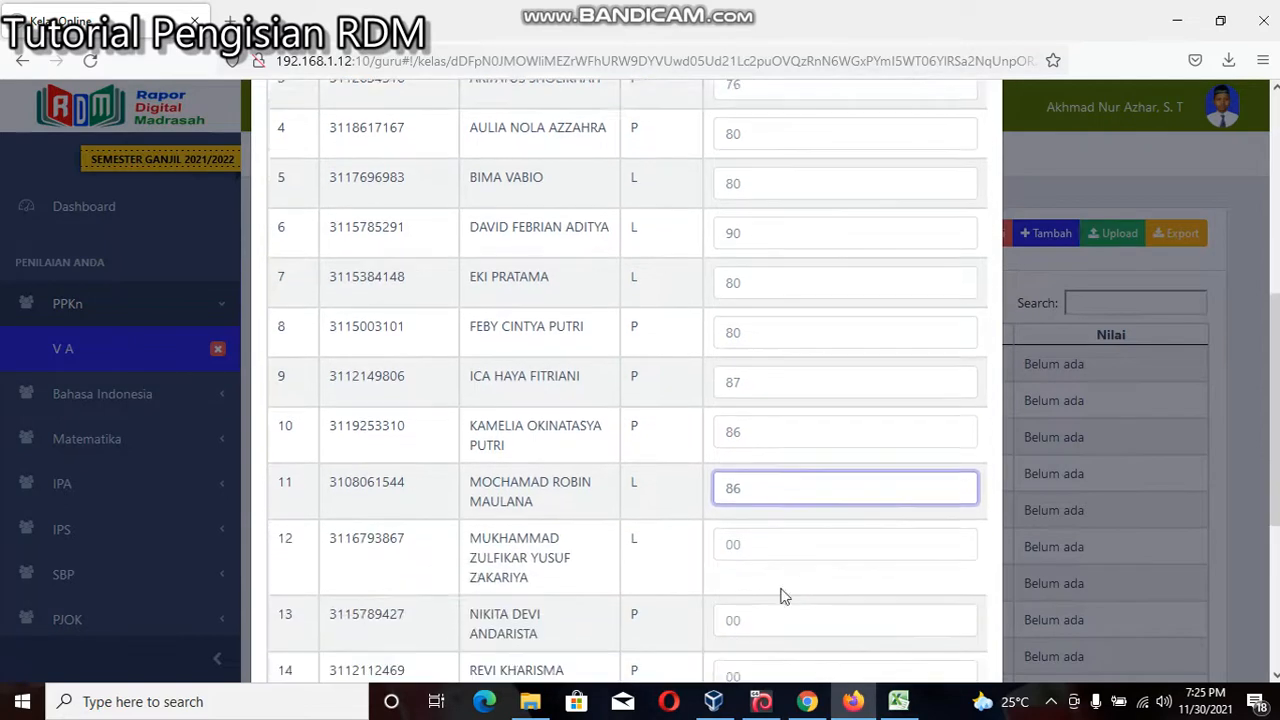
Step: Enter the PH 1 grades 86, 87, 88, 86, 86 and 86 for students 12 to 17
scroll(783, 596, down, 1)
click(748, 480)
text(86)
click(773, 550)
text(87)
scroll(783, 600, down, 2)
click(769, 494)
text(88)
scroll(777, 526, down, 2)
click(770, 452)
text(86)
click(766, 498)
text(86)
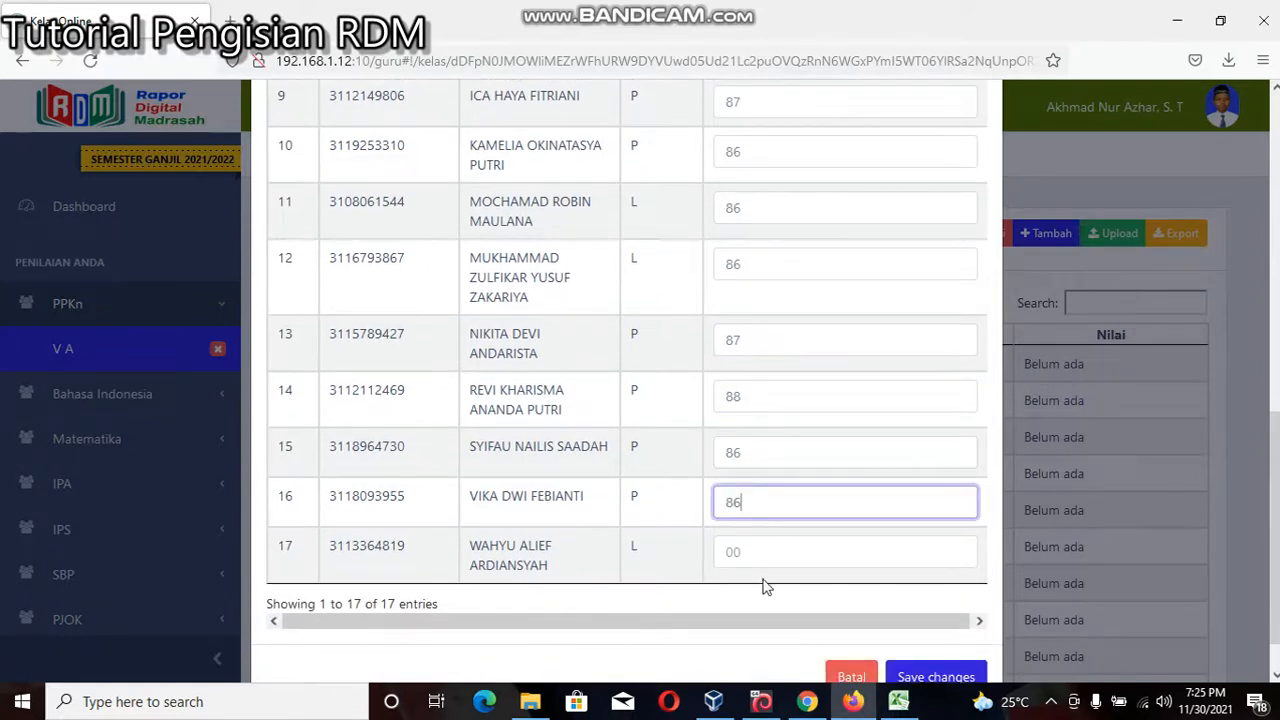
click(757, 555)
text(86)
scroll(790, 540, down, 1)
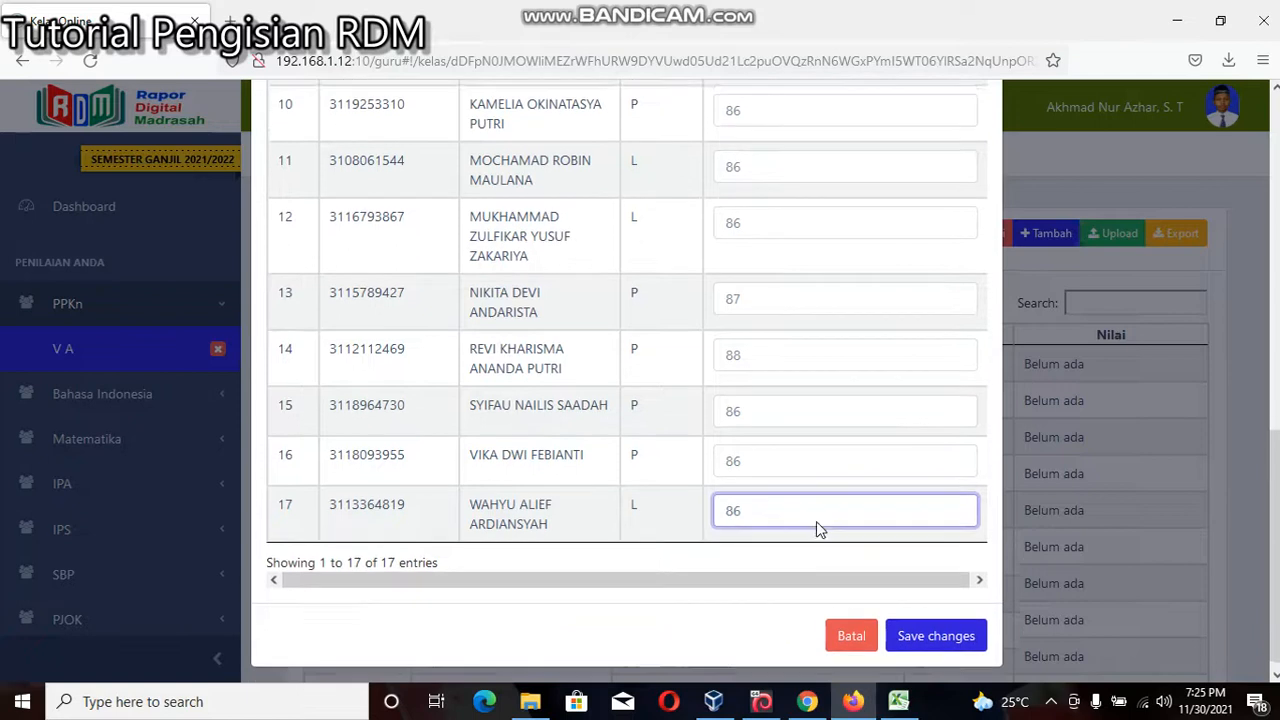
Step: Review the entered PH 1 grades, save them, and check the PH 1 column in the Nilai Harian table
scroll(840, 360, up, 7)
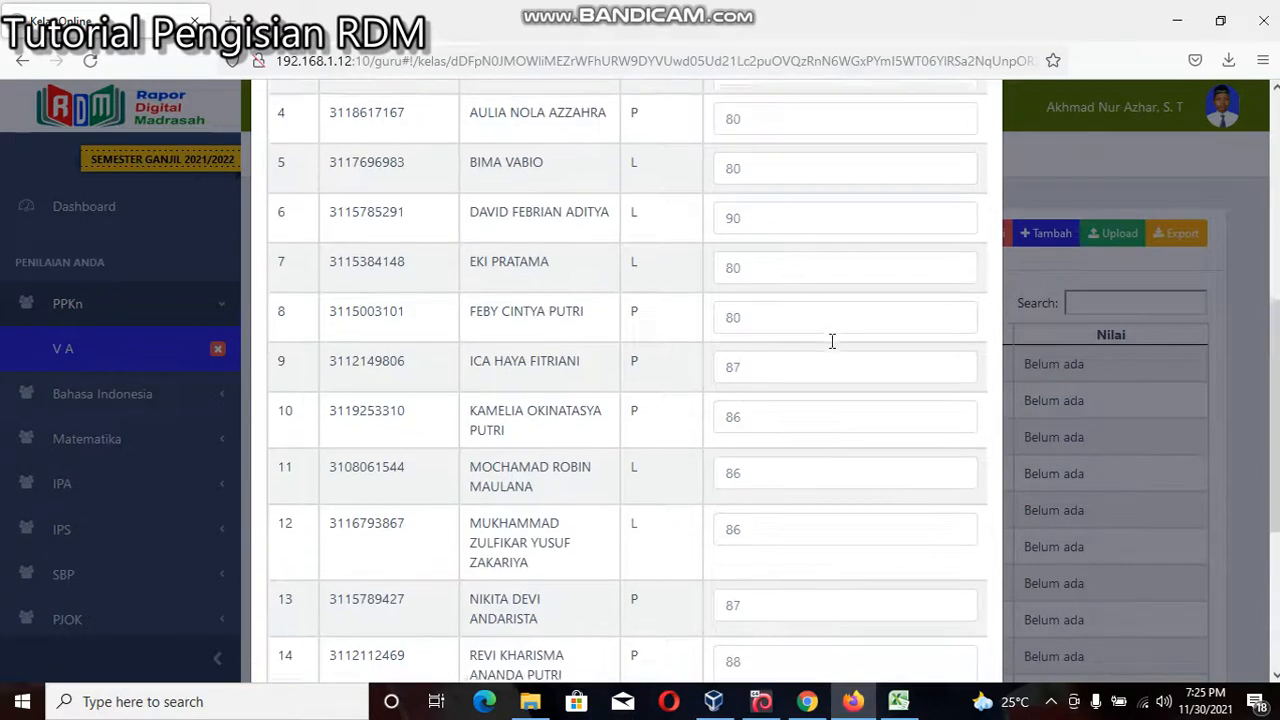
scroll(838, 321, down, 4)
scroll(838, 321, down, 3)
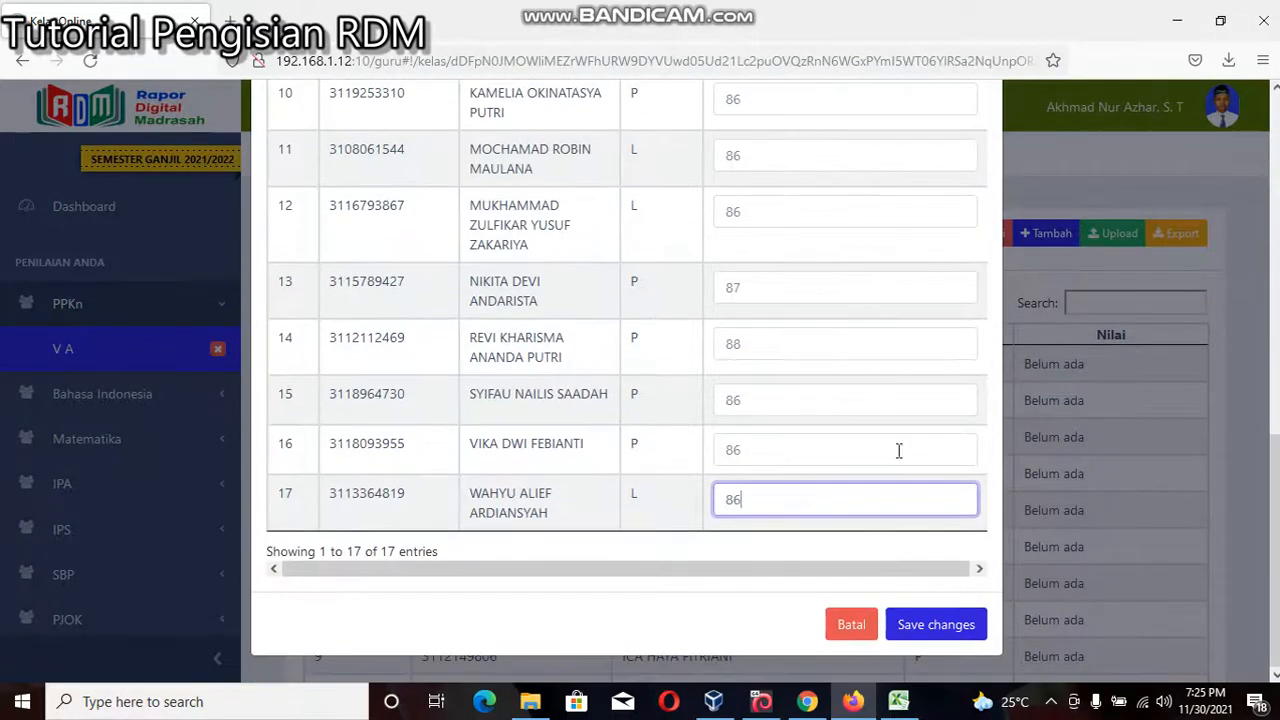
click(953, 620)
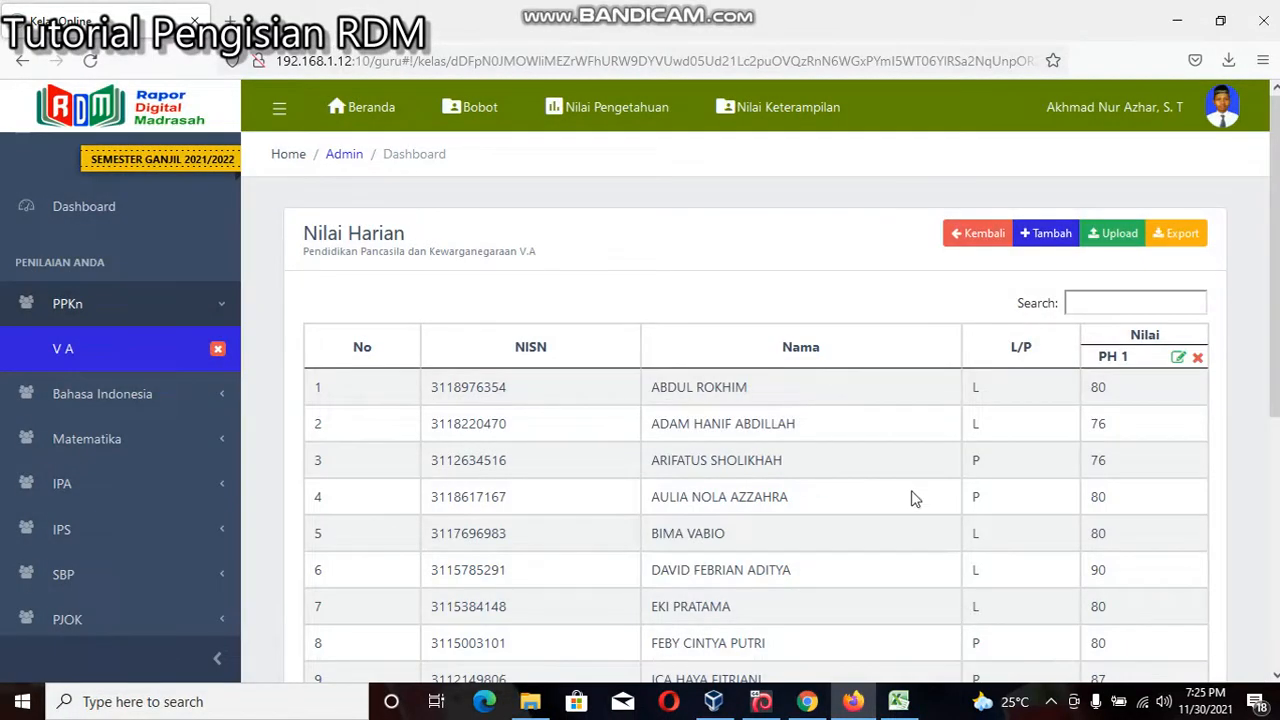
scroll(1108, 370, down, 1)
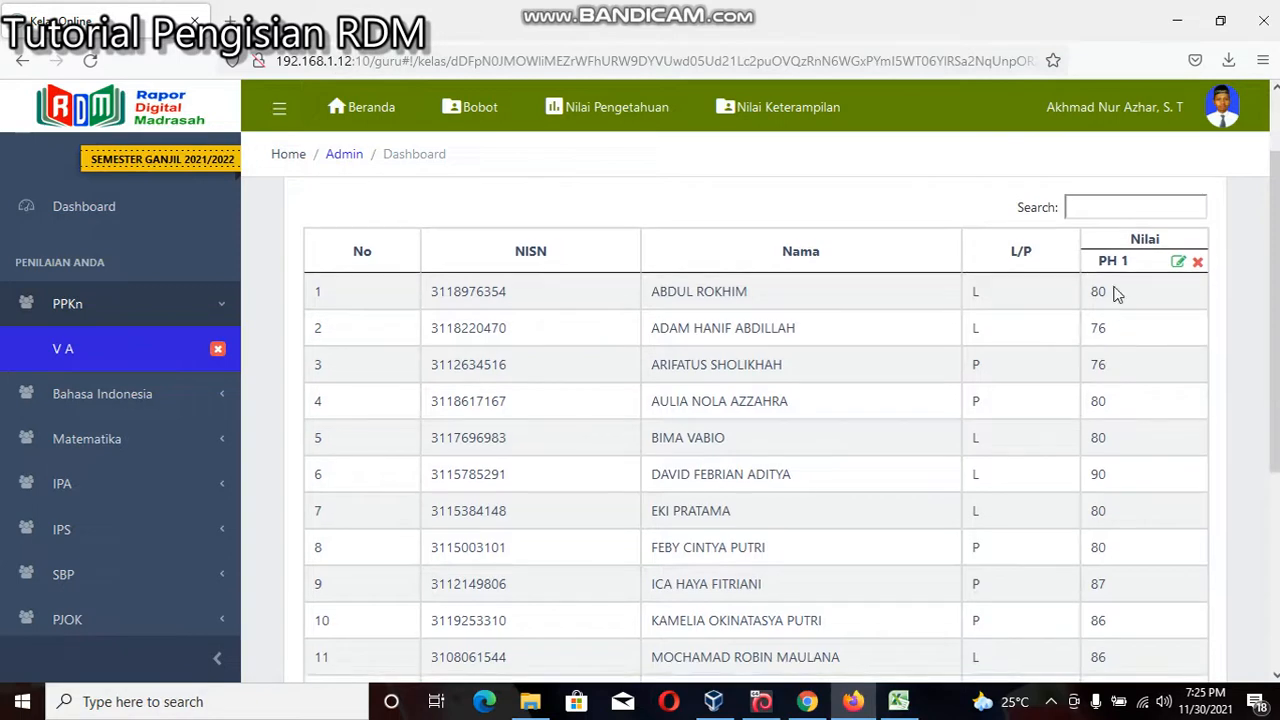
scroll(1092, 337, up, 1)
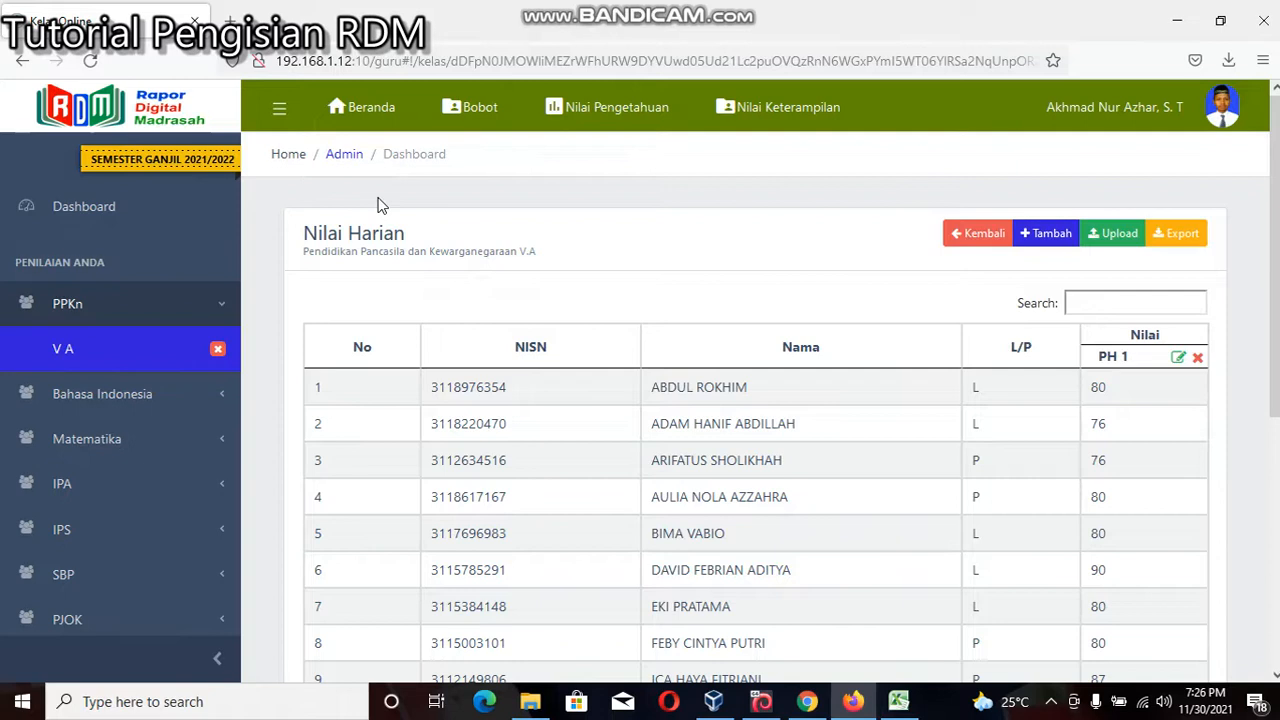
Step: Switch to the Excel workbook and examine all themes and their sub-themes on the PROSEM sheet
click(898, 701)
scroll(518, 471, down, 1)
scroll(546, 409, up, 1)
scroll(207, 447, down, 1)
scroll(212, 441, down, 1)
scroll(287, 315, up, 1)
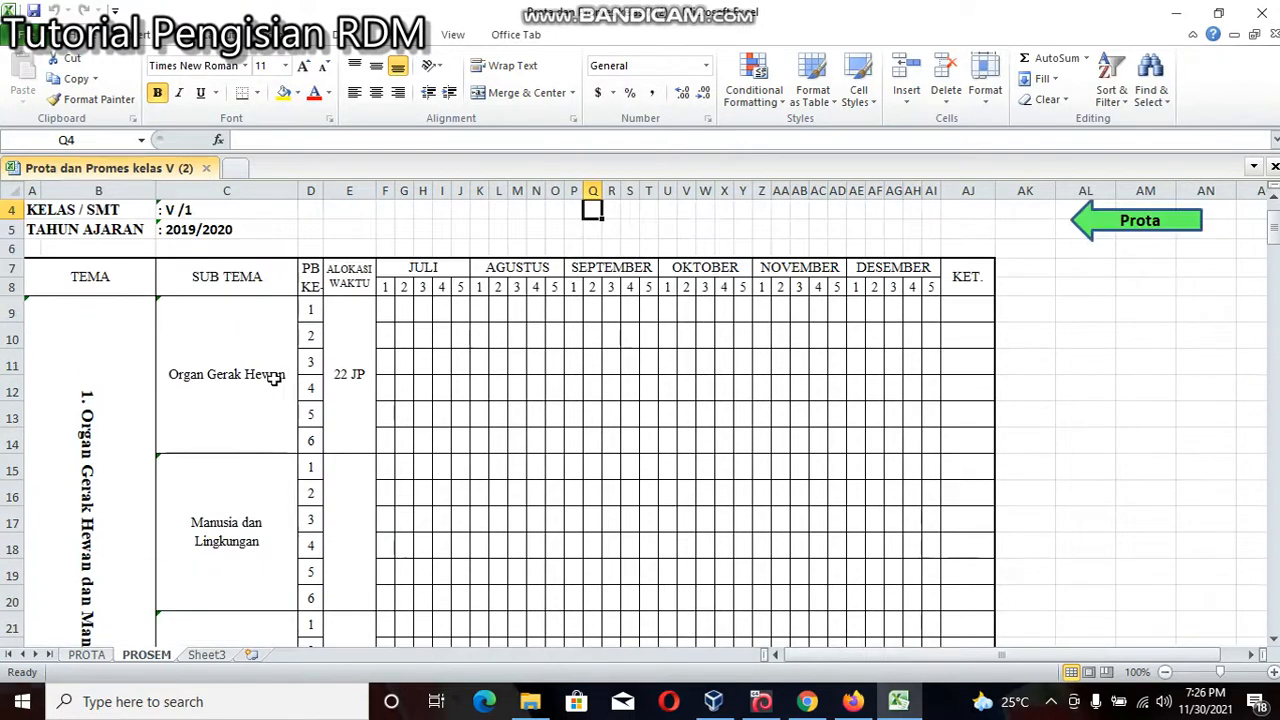
scroll(275, 380, down, 6)
scroll(119, 390, down, 20)
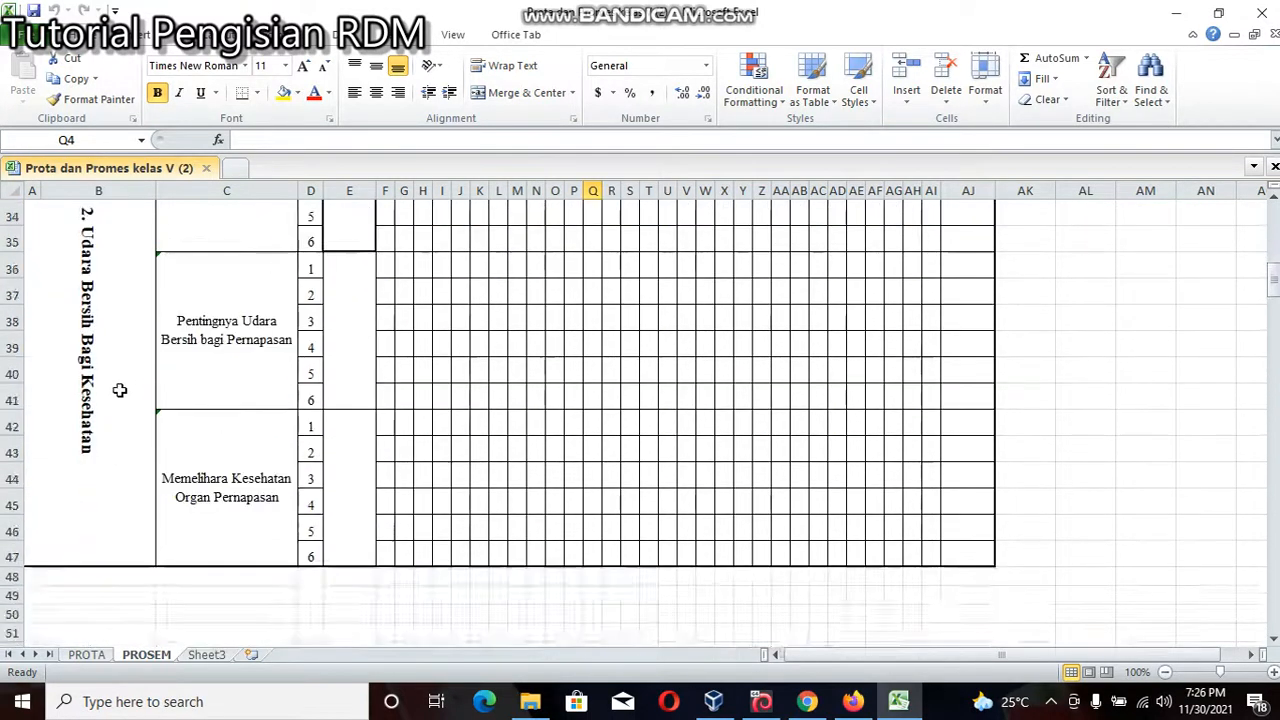
scroll(119, 390, down, 12)
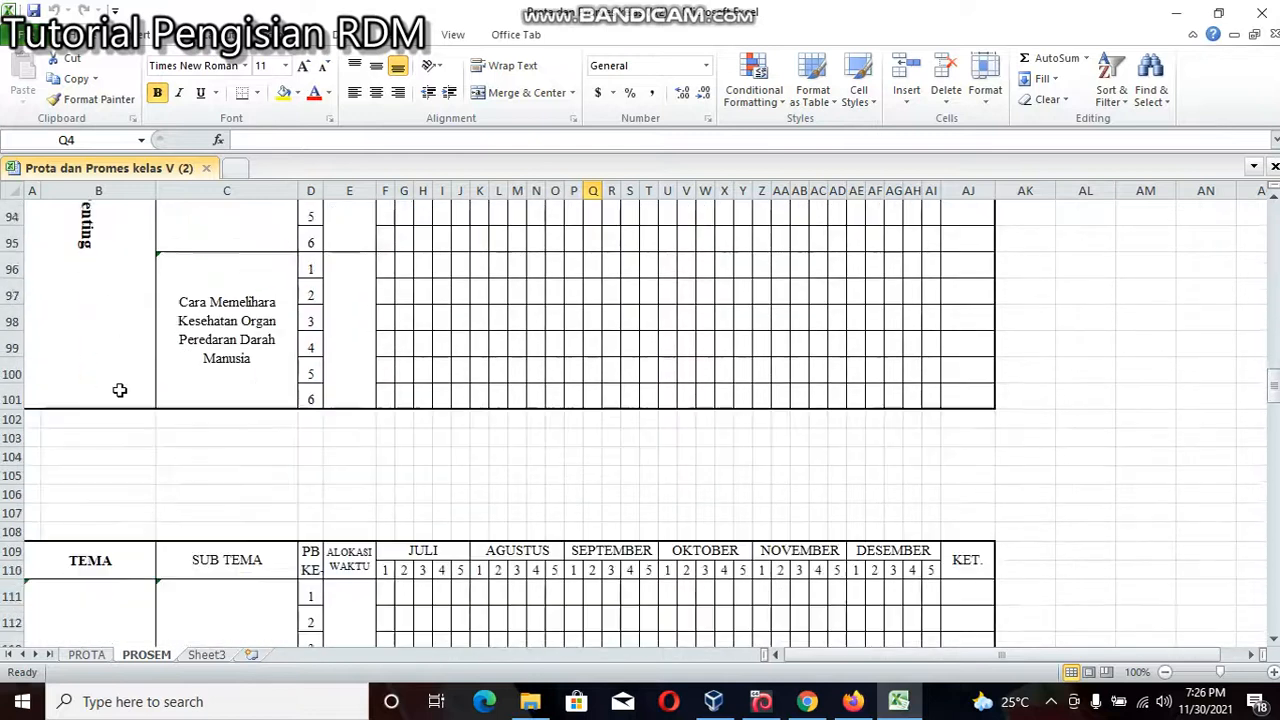
scroll(119, 390, up, 17)
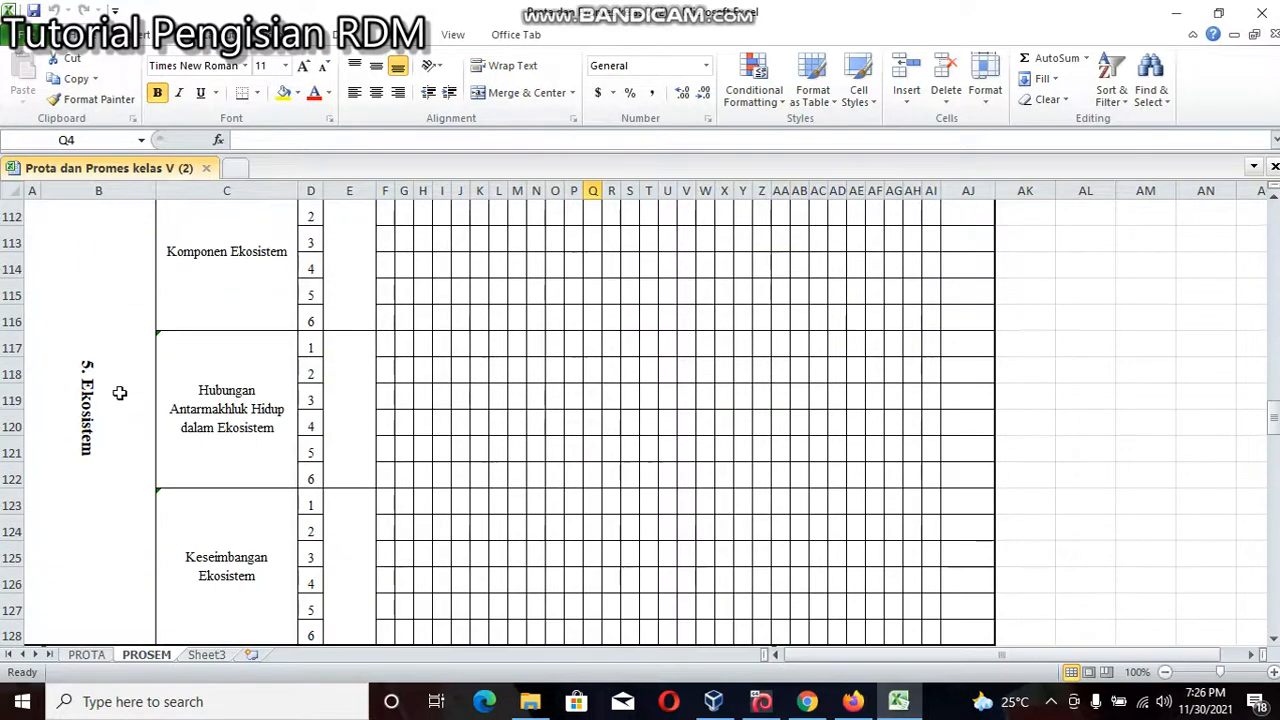
scroll(119, 393, up, 5)
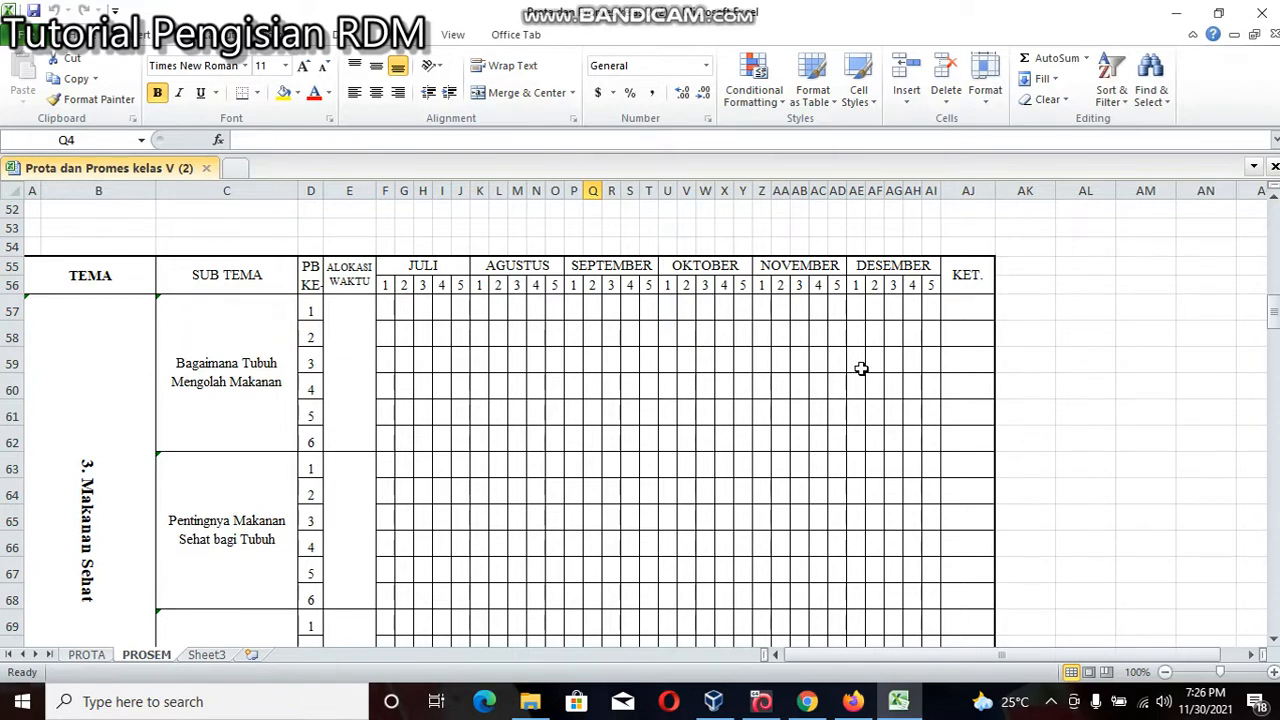
click(610, 387)
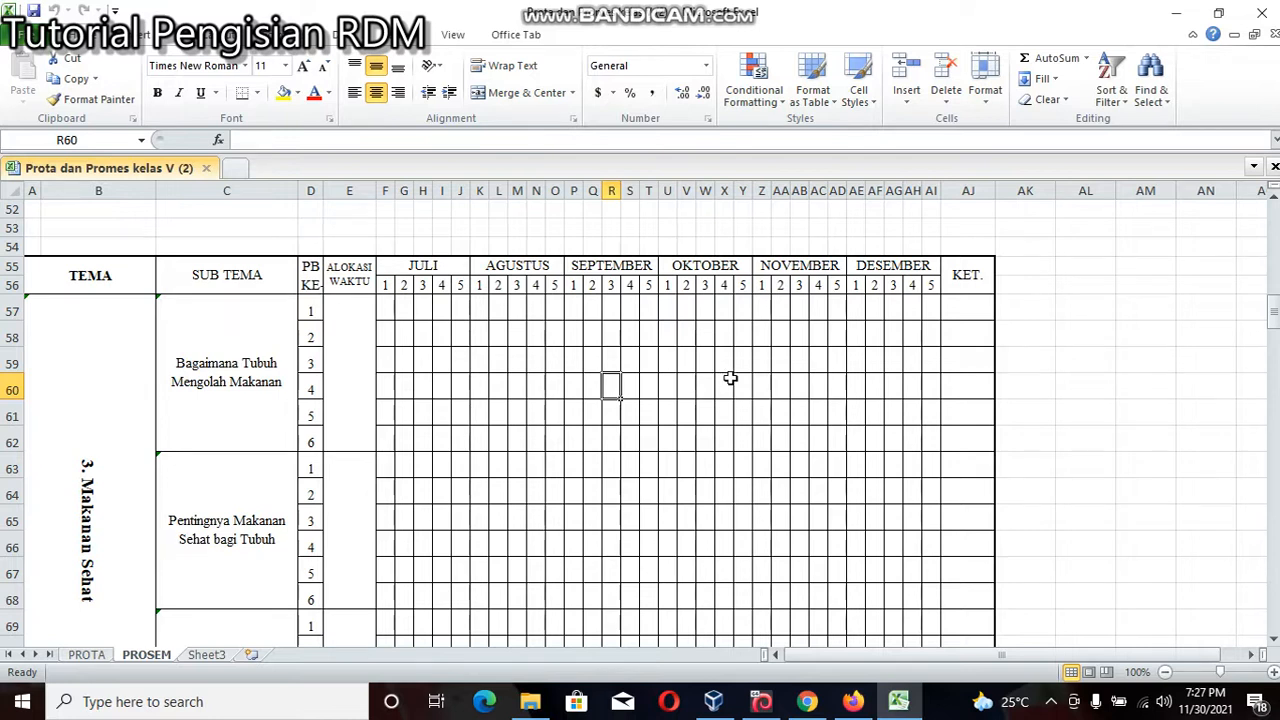
Step: Return to the browser and start a new daily grade named PH2 for PPKn class V A
click(850, 702)
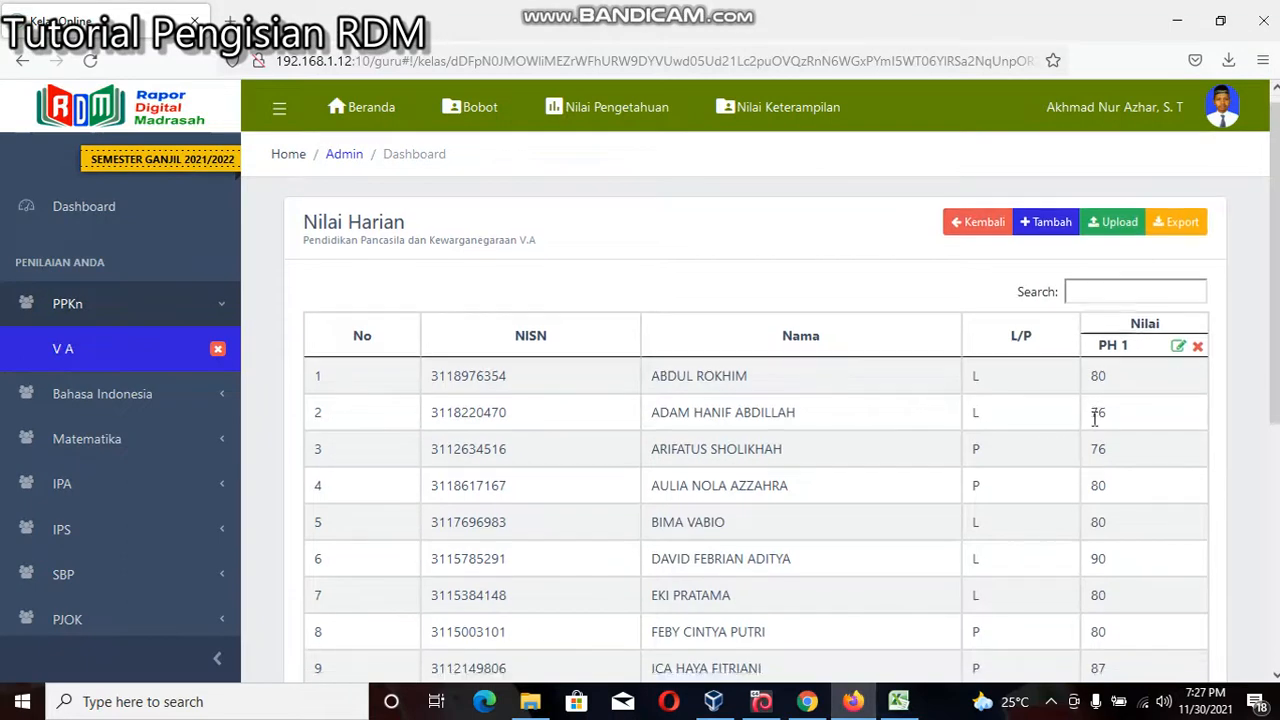
scroll(1100, 420, down, 1)
scroll(1135, 275, up, 1)
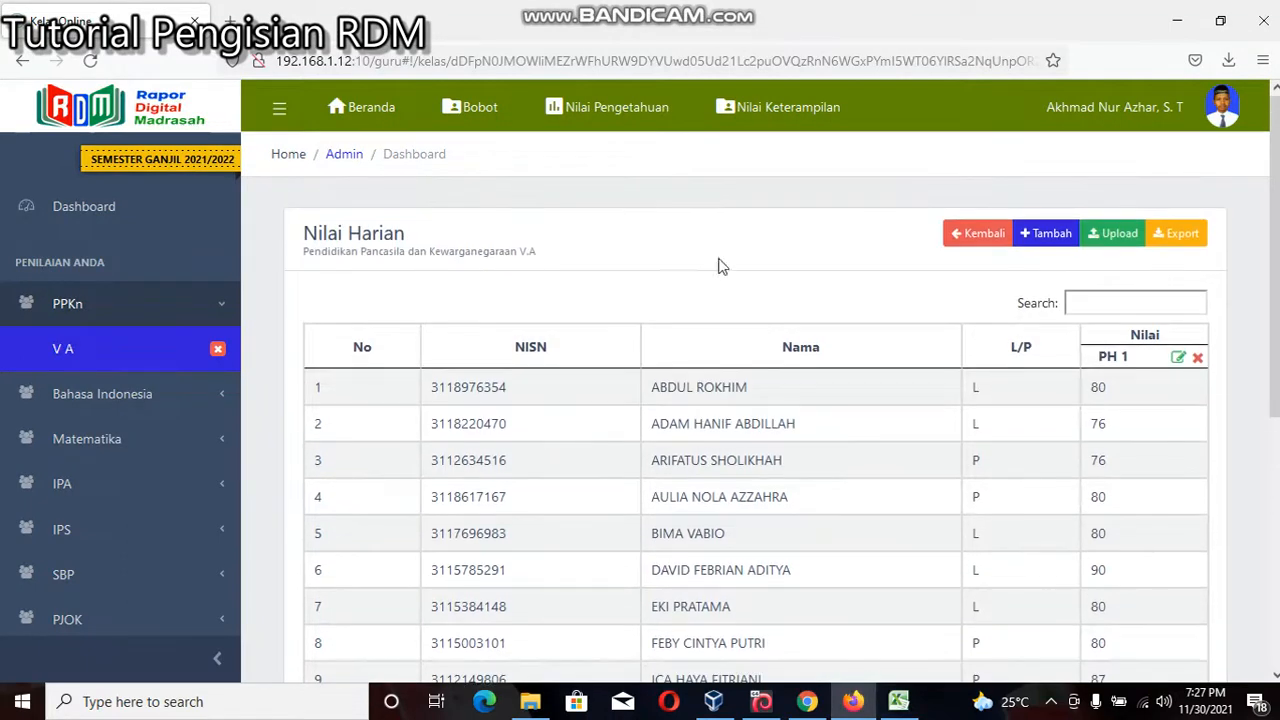
click(1045, 236)
click(490, 201)
text(PH@)
key(BackSpace)
text(2)
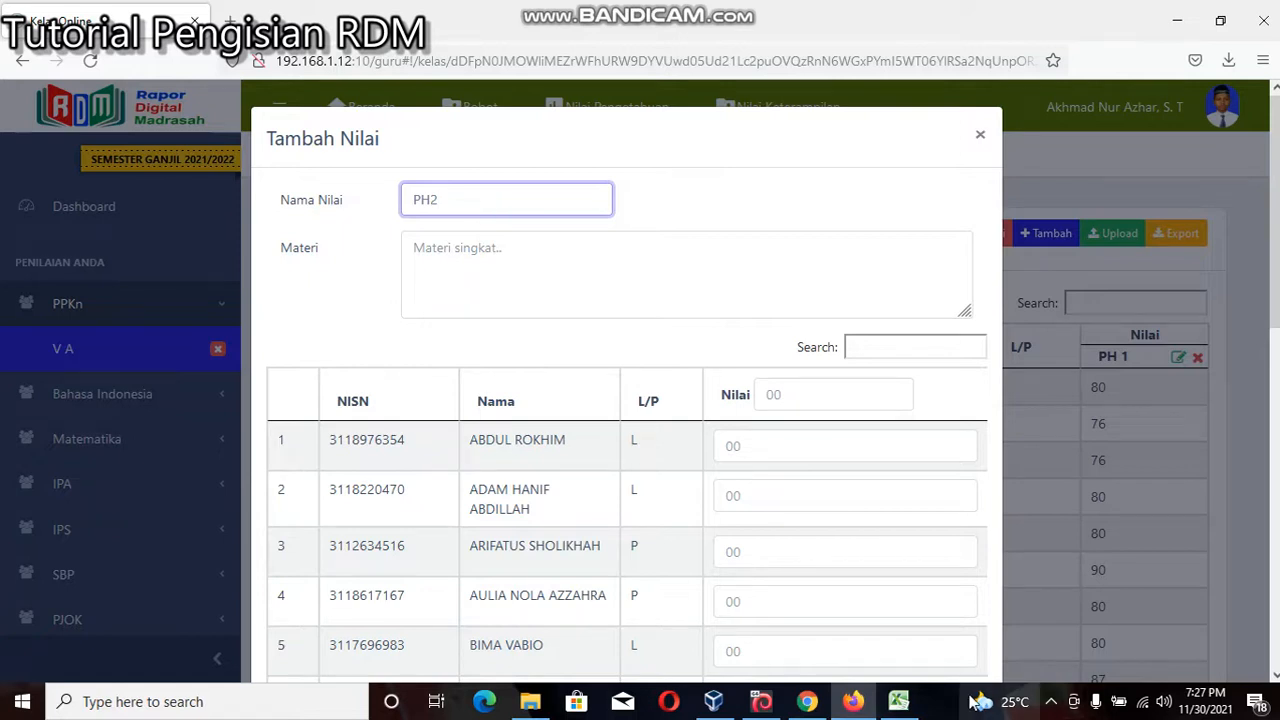
Step: Enter the second PROSEM sub-theme, "Manusia dan Lingkungan", as the Materi of PH2 and discard the new grade without saving
click(898, 701)
scroll(293, 492, up, 17)
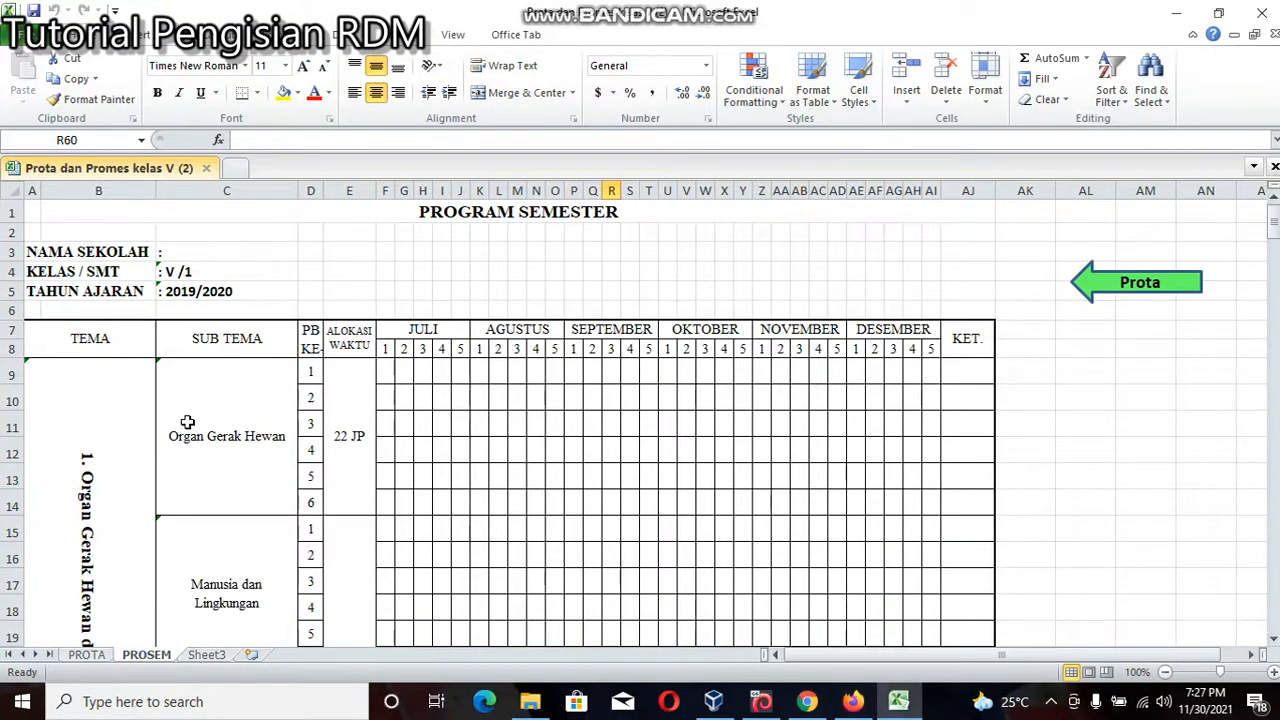
scroll(235, 442, down, 1)
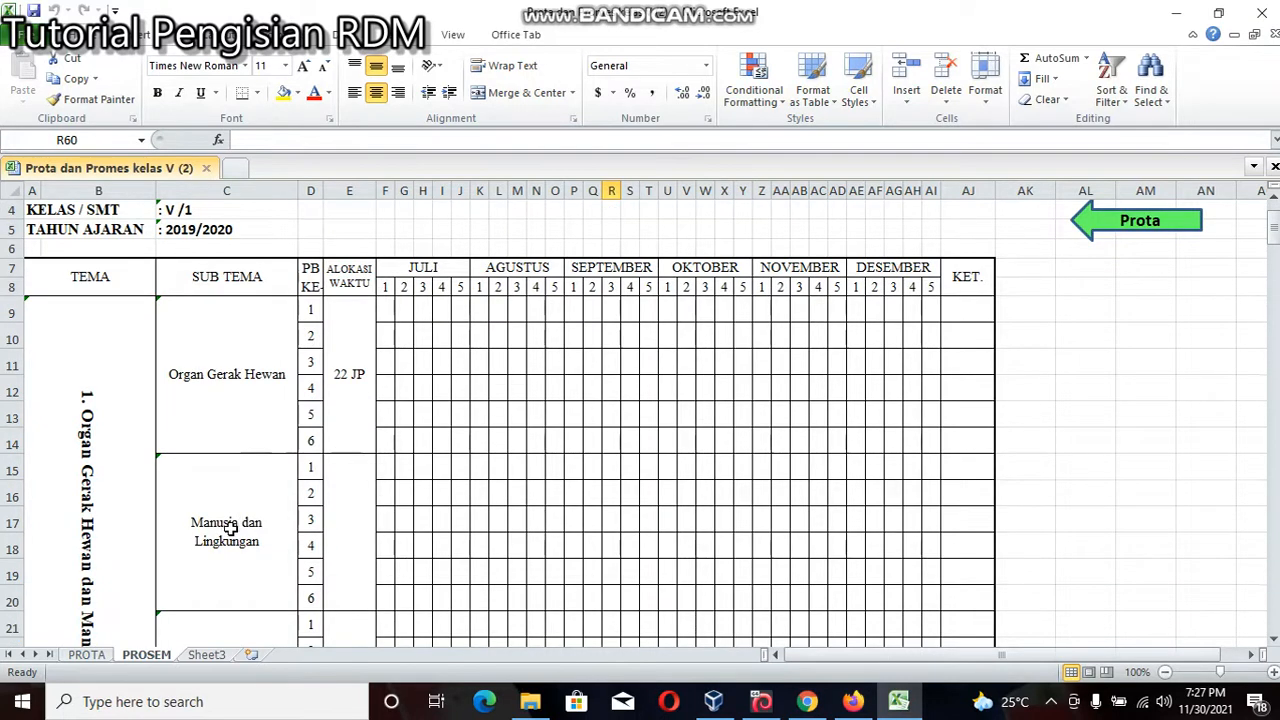
click(812, 703)
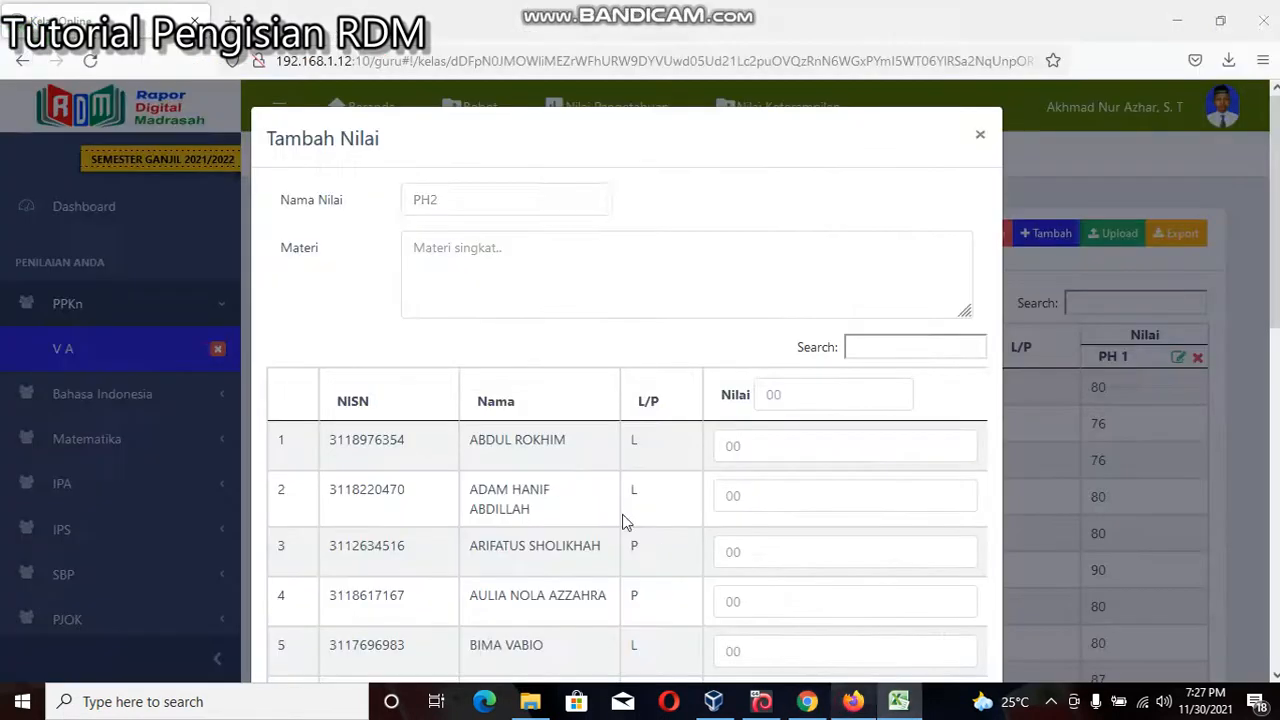
click(451, 283)
text(Manusia dan Lingk)
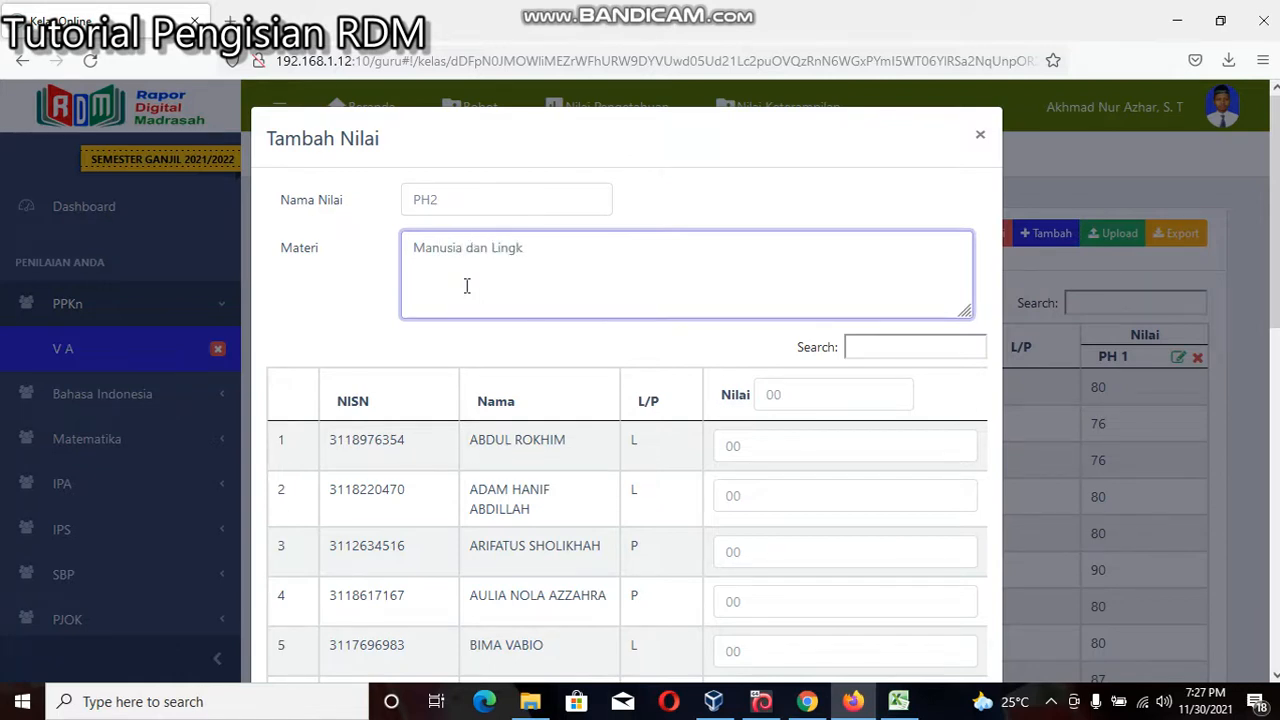
text(ungan)
click(735, 446)
click(814, 503)
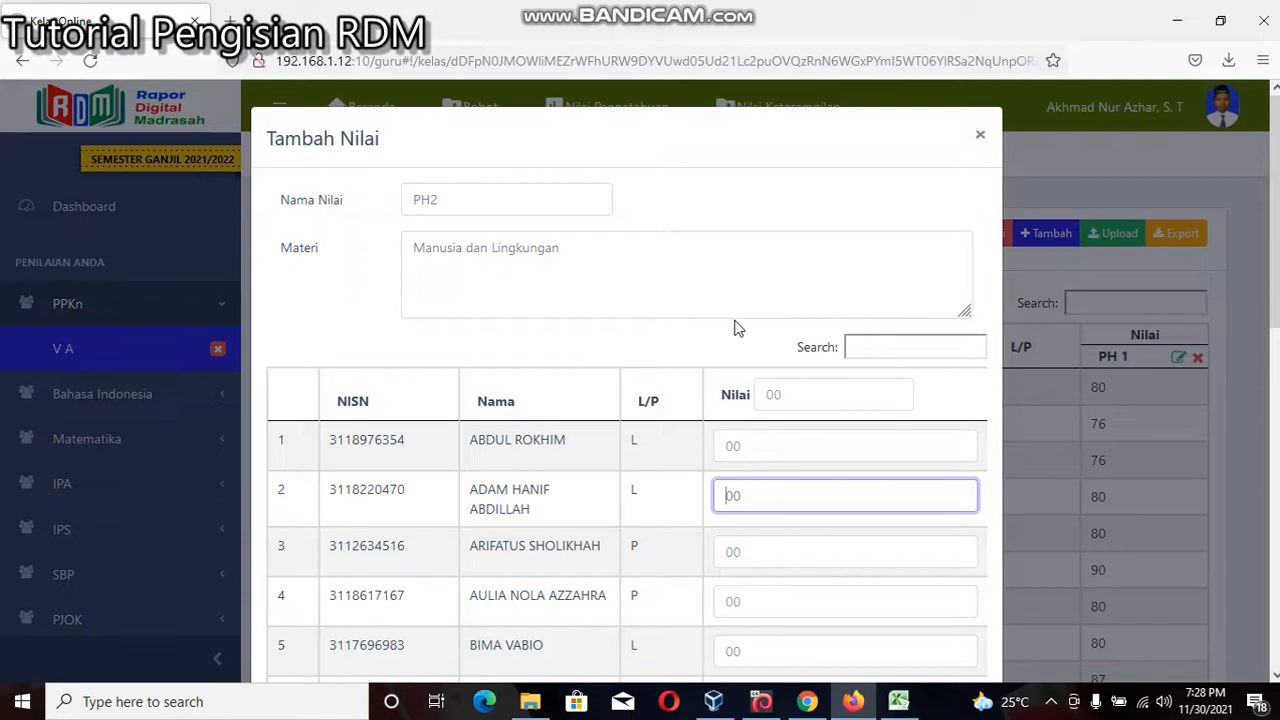
click(978, 137)
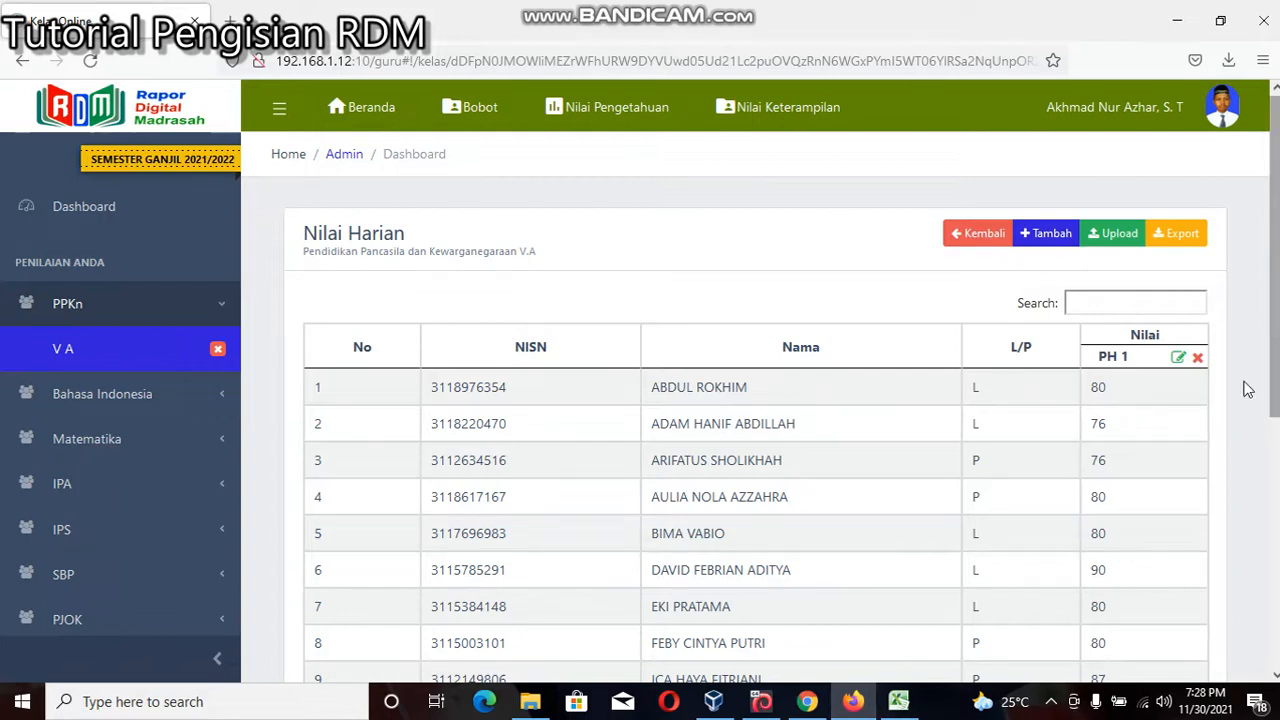
Step: Start deleting PH 1 but cancel it, and instead set student 1's PH 1 grade to 76 and save
click(1197, 358)
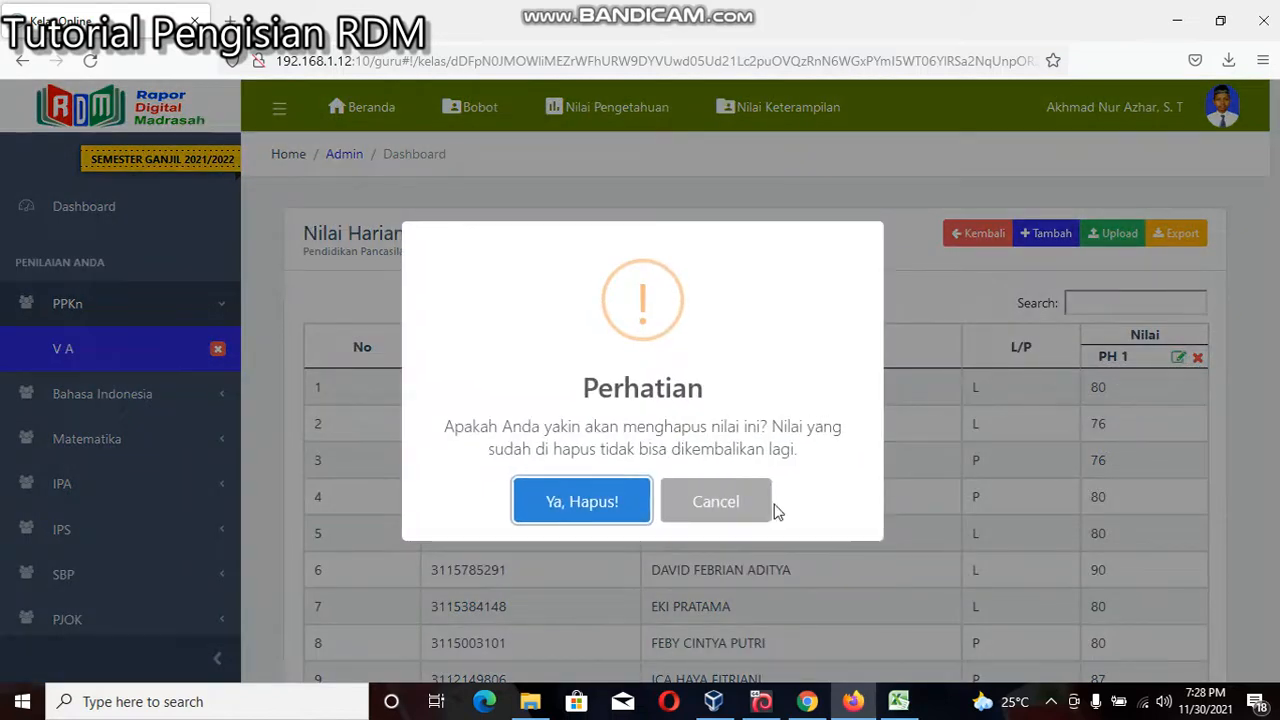
click(757, 505)
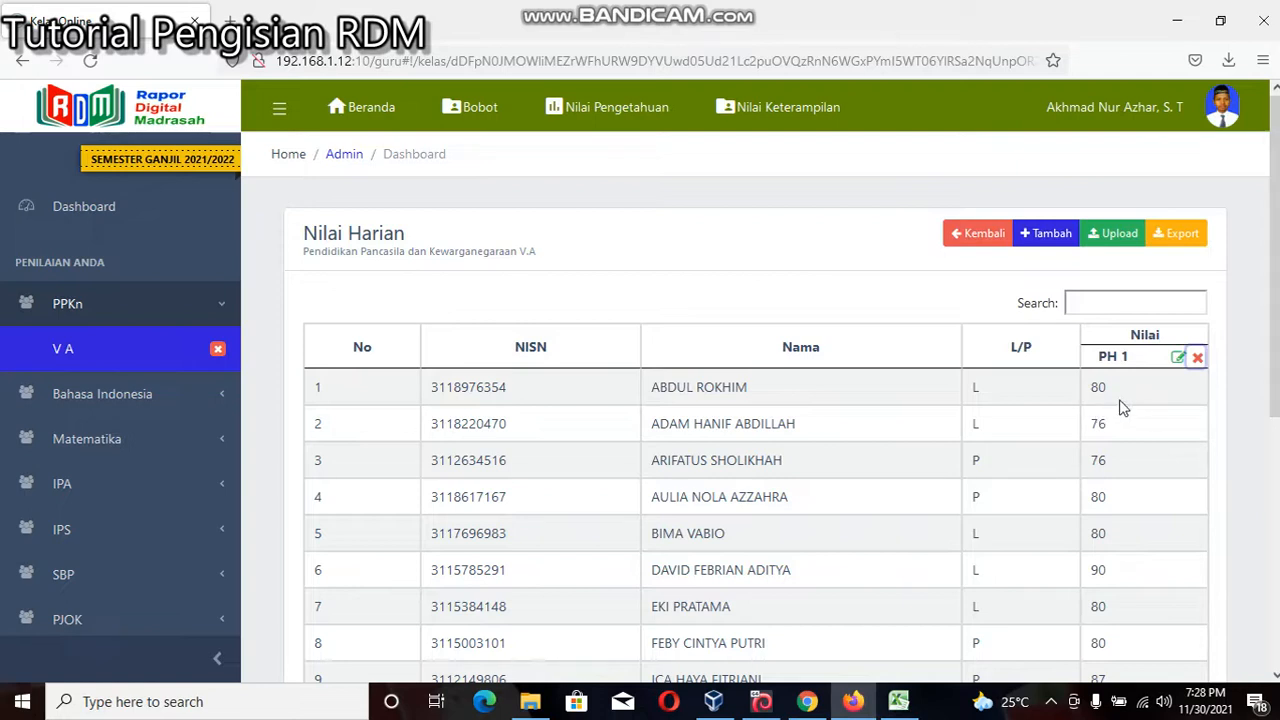
click(1178, 358)
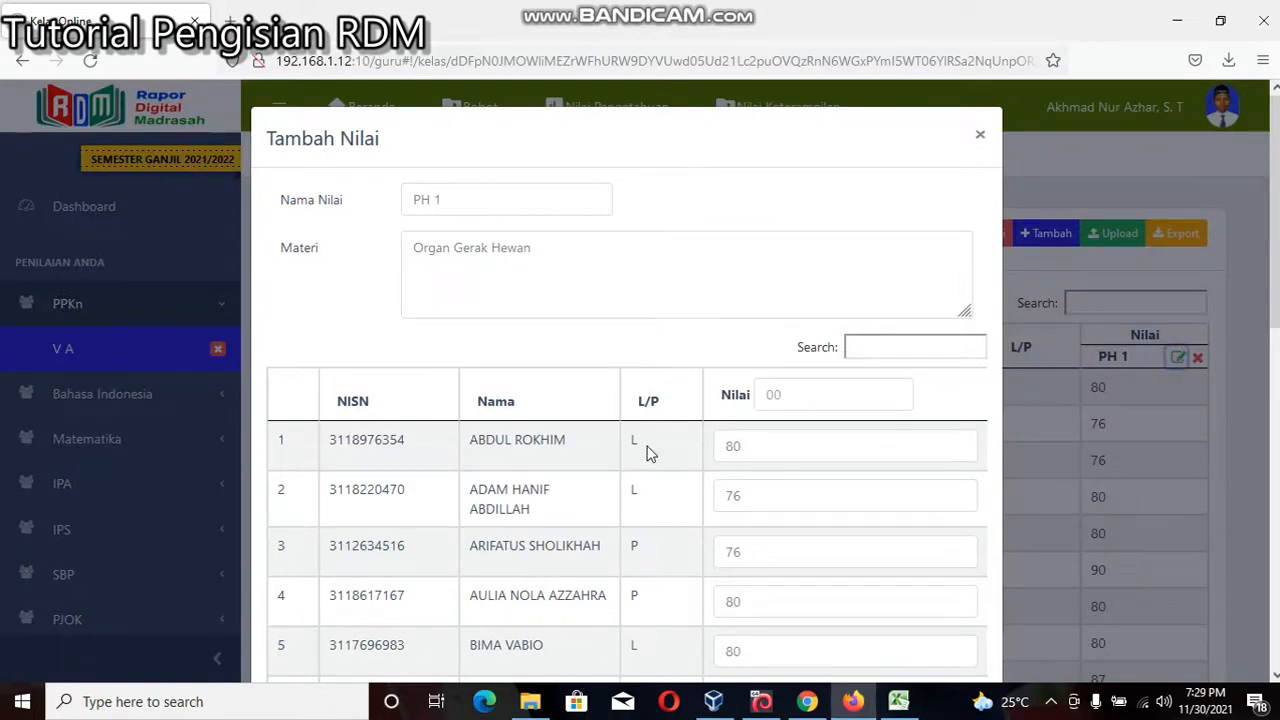
double_click(740, 446)
text(76)
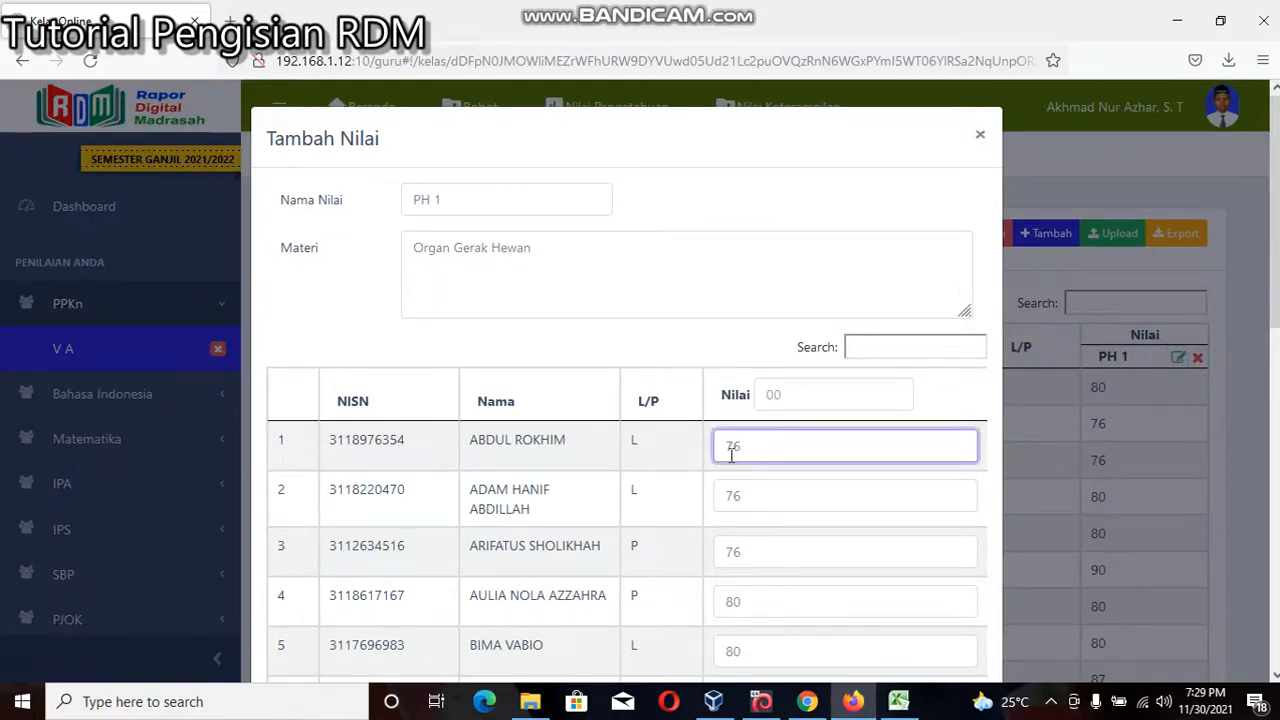
scroll(733, 458, down, 1)
scroll(733, 458, down, 10)
click(892, 621)
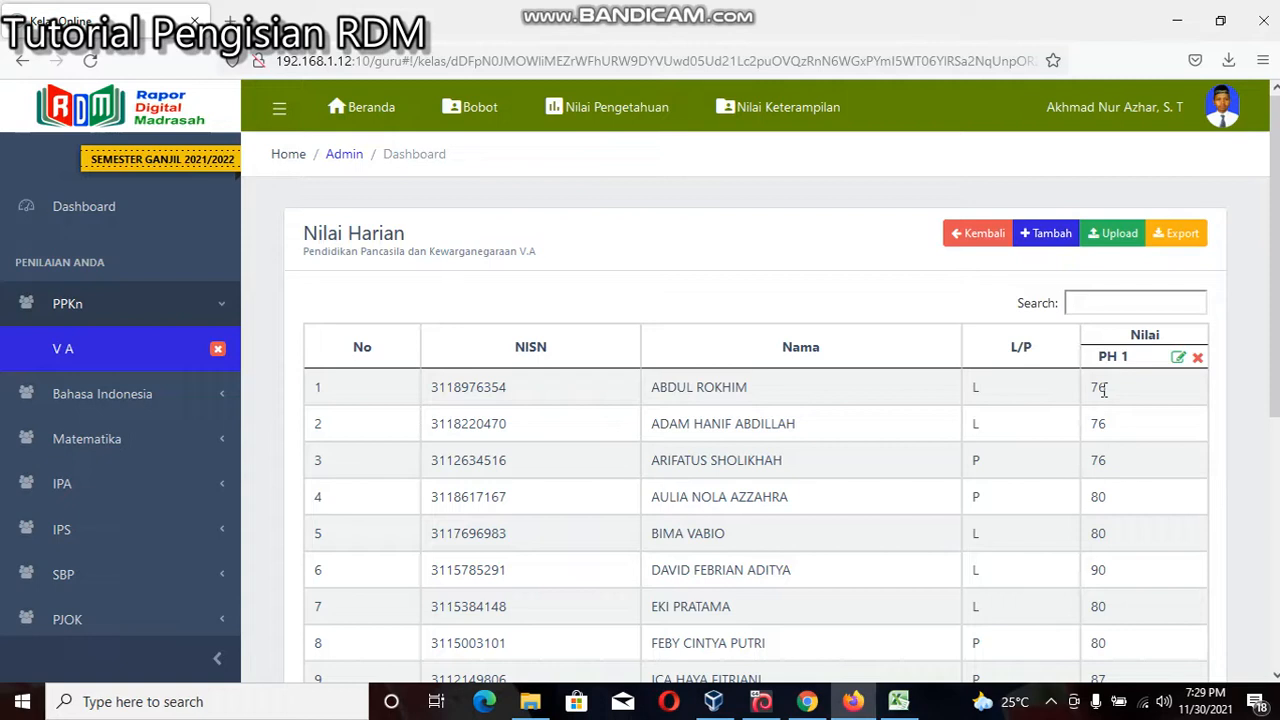
Step: Delete the PH 1 grade column from Nilai Harian and confirm the deletion
click(1197, 358)
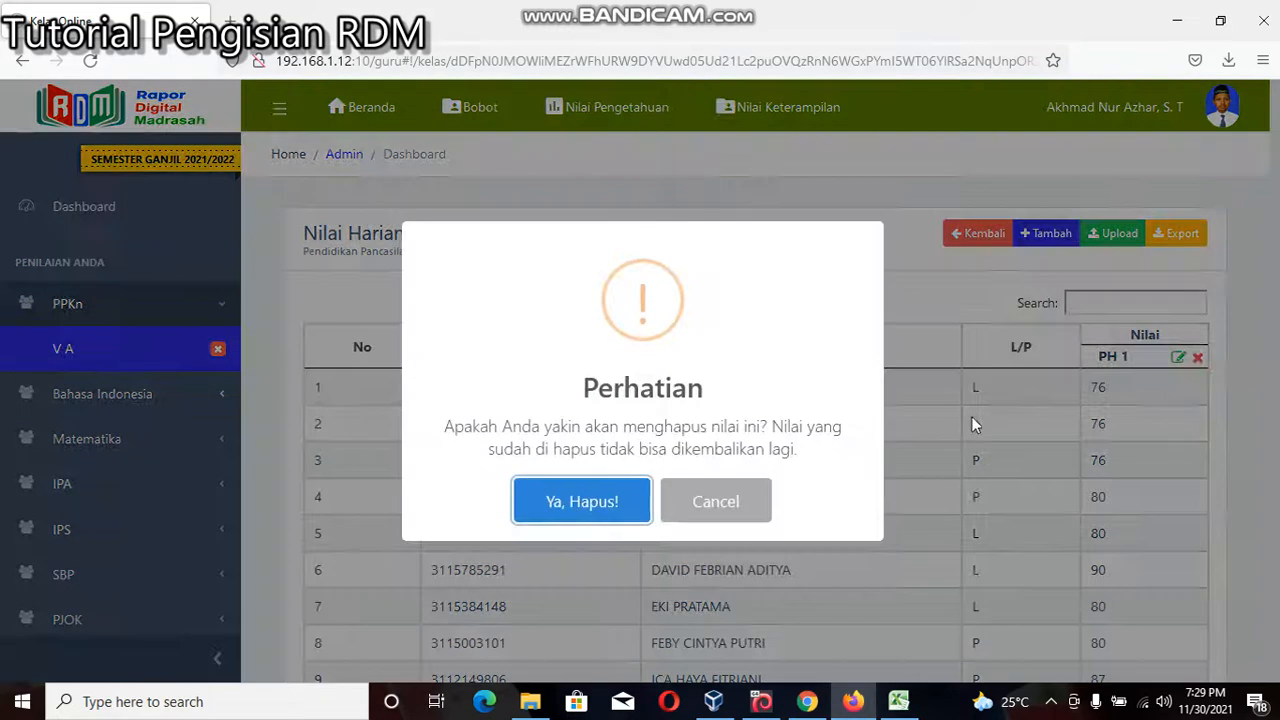
click(633, 508)
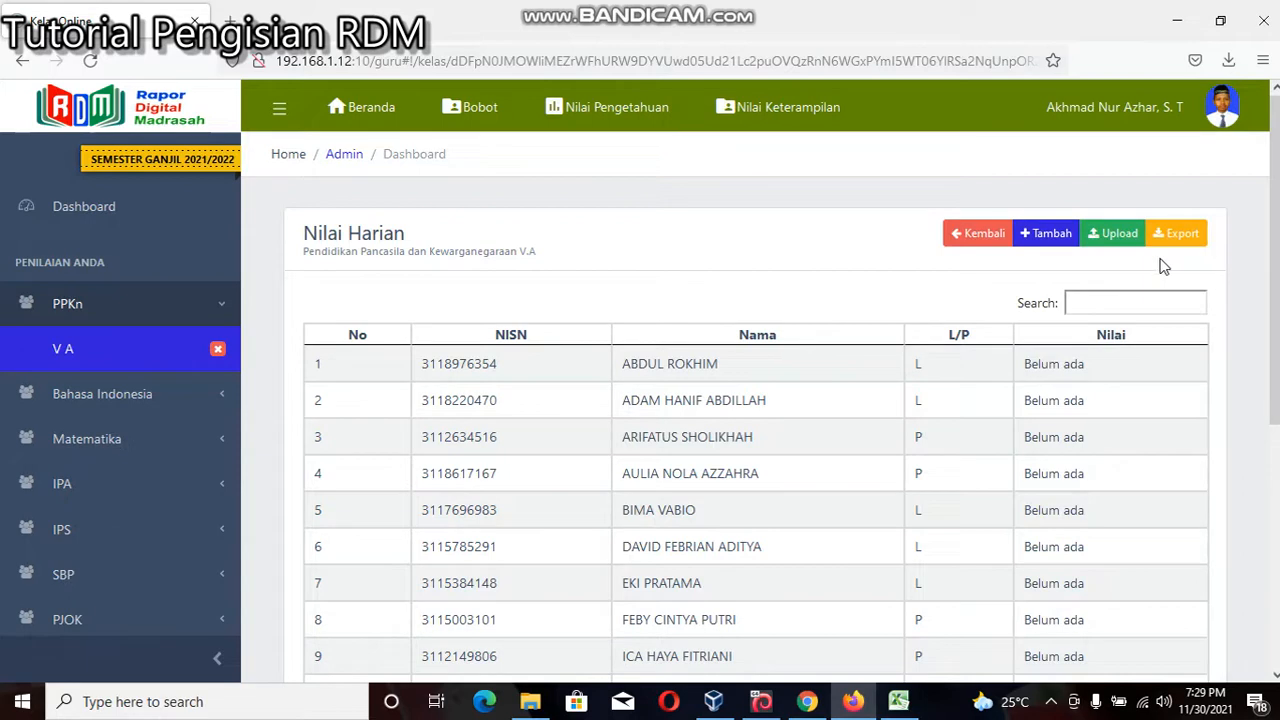
Step: Download the Excel template for uploading the daily grades and show the saved file in its download folder
click(1117, 236)
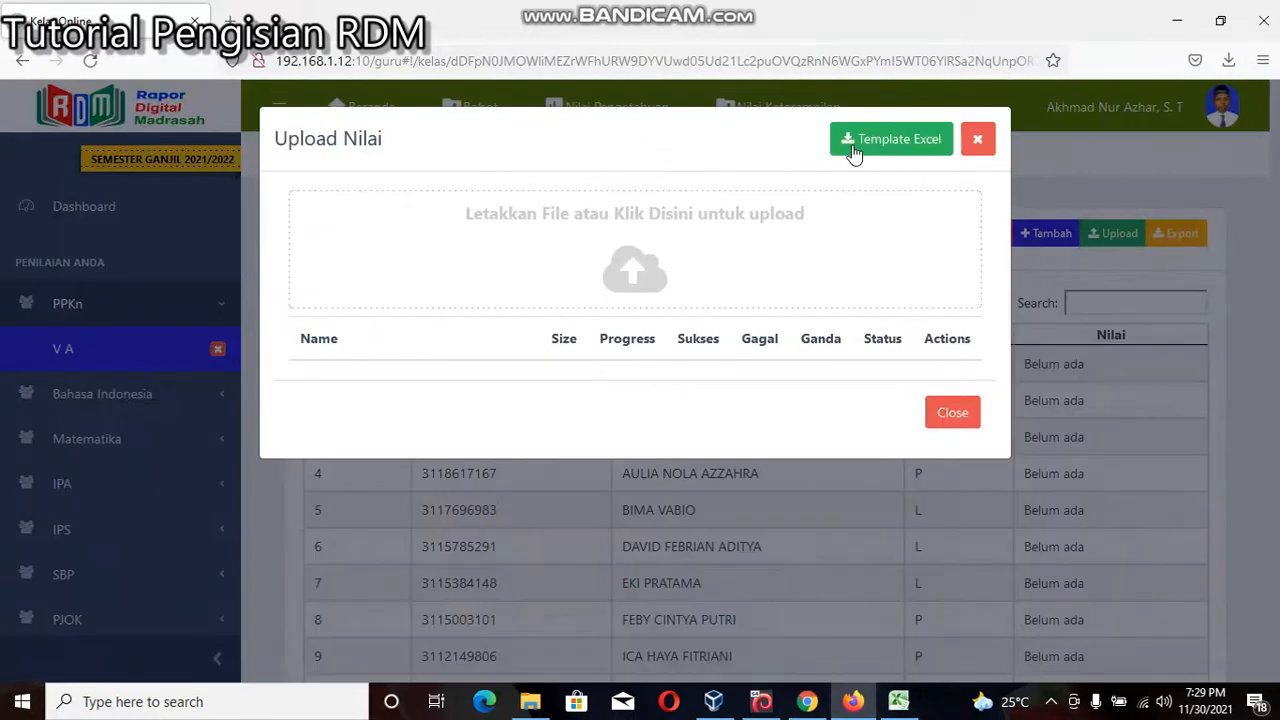
click(906, 152)
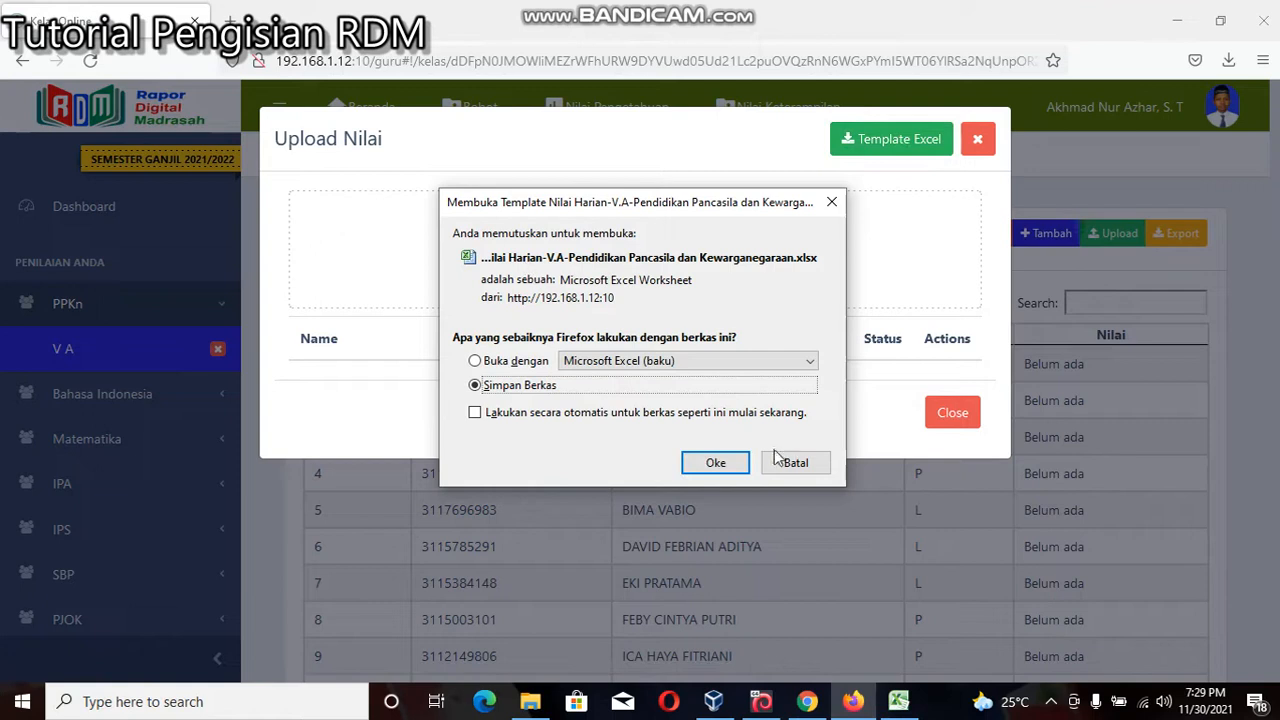
click(730, 467)
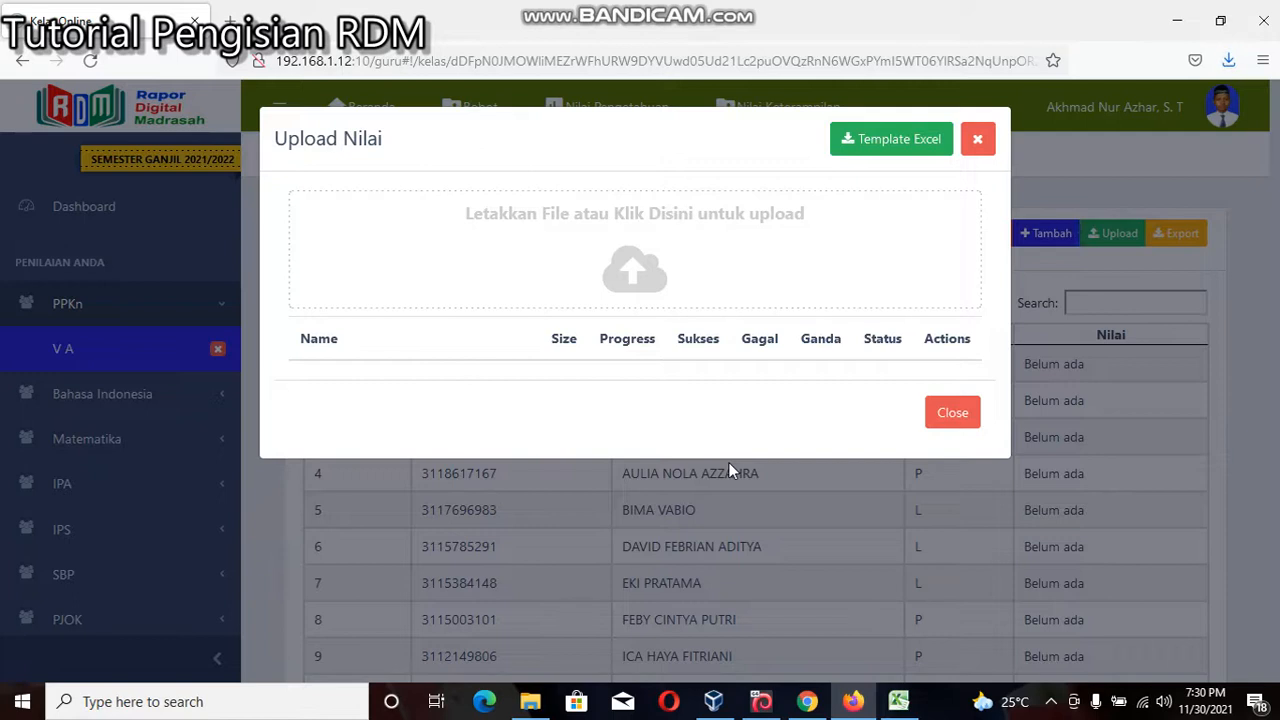
click(955, 423)
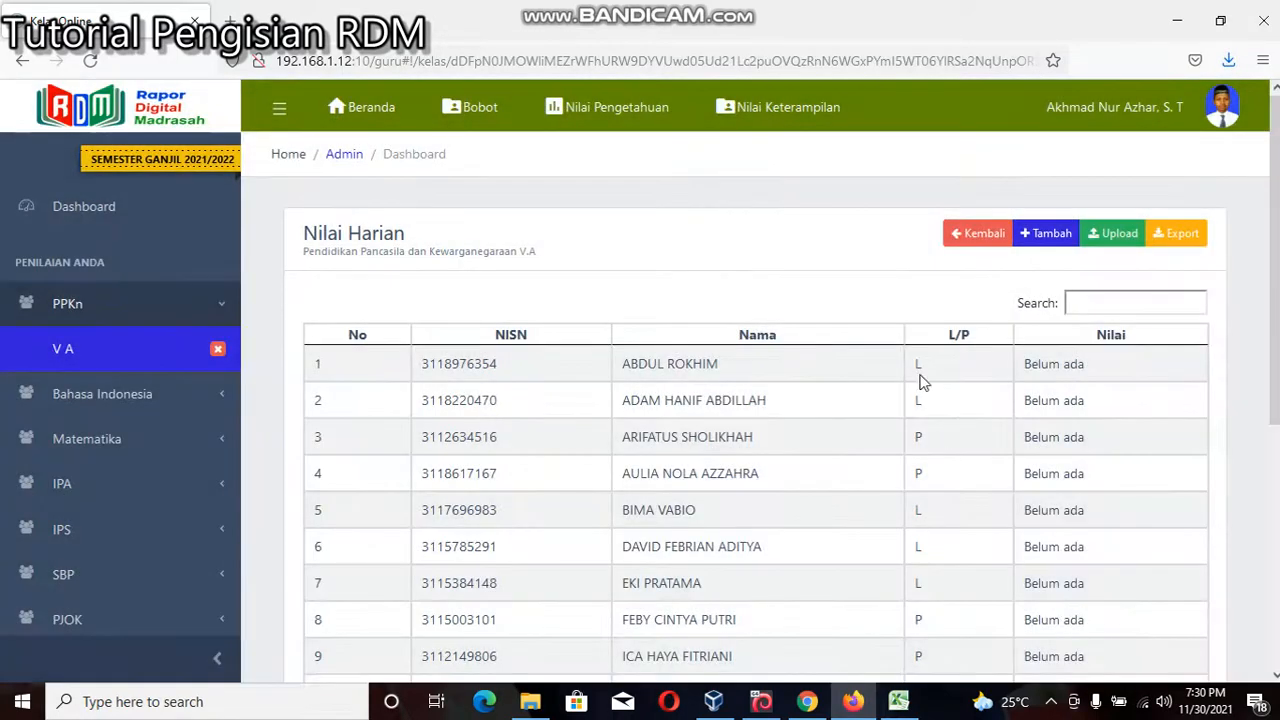
click(1231, 72)
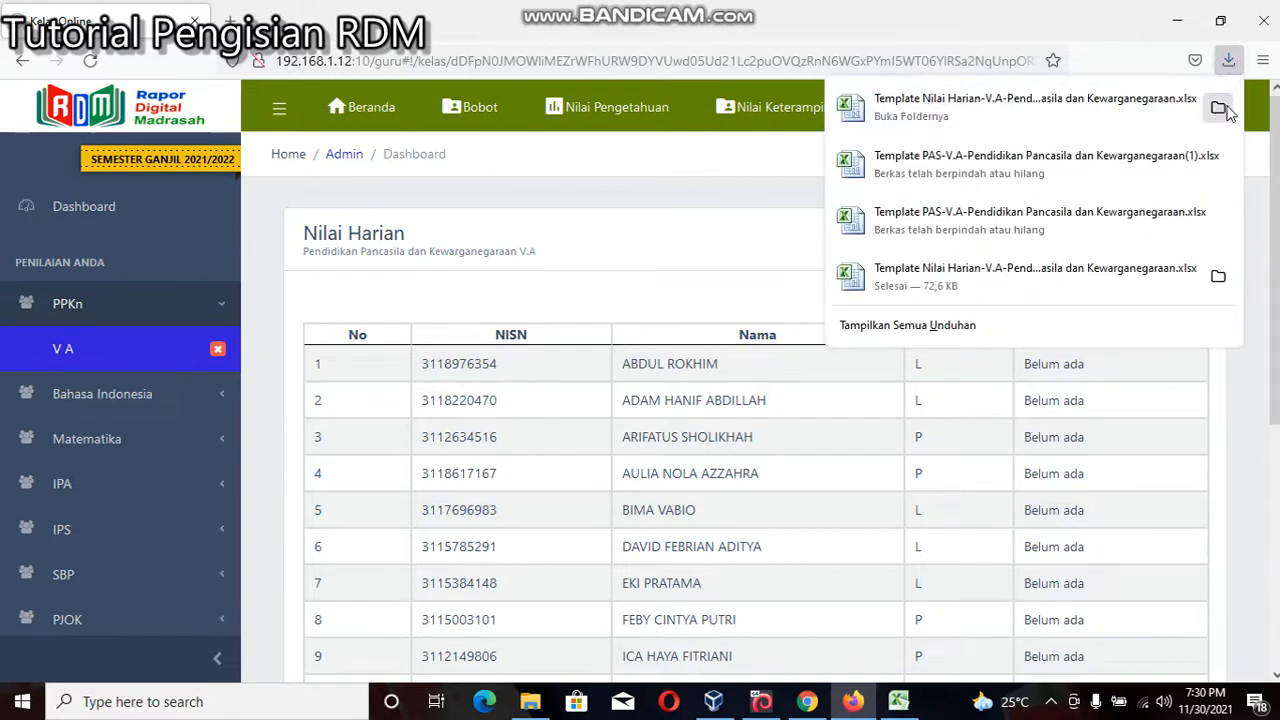
click(1218, 110)
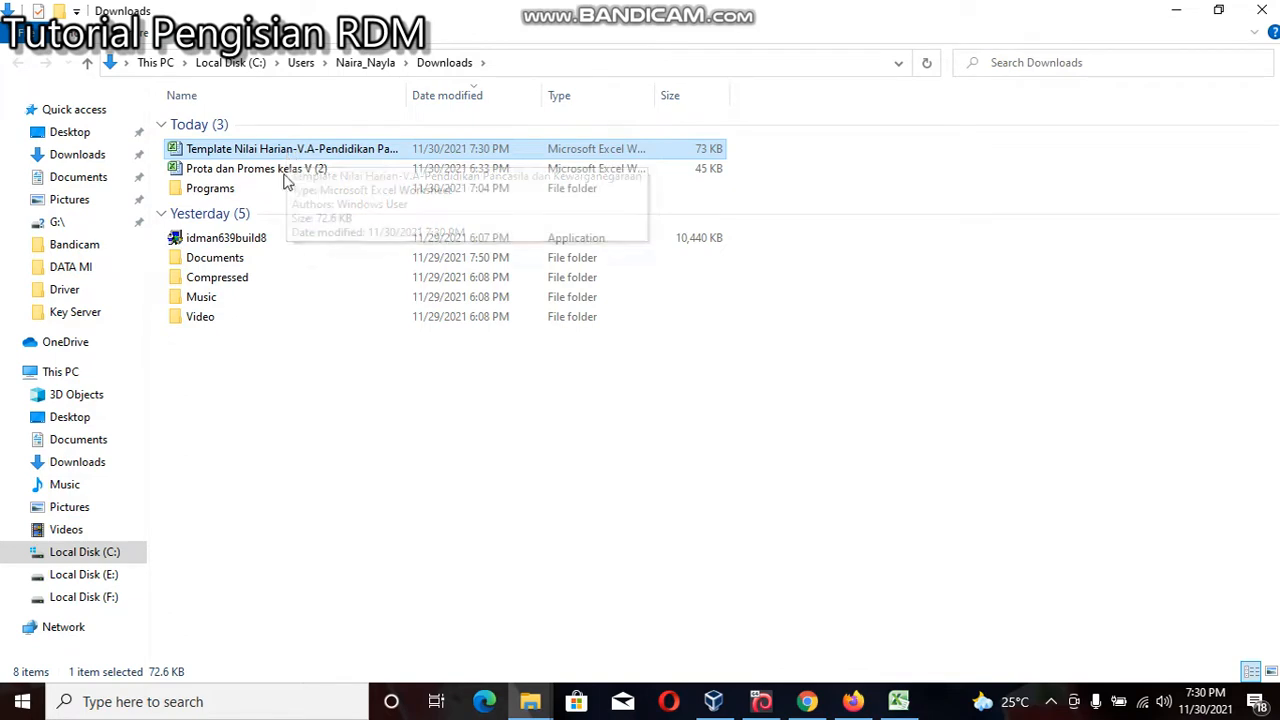
Step: Paste a copy of the Template Nilai Harian workbook into the Documents folder
click(101, 183)
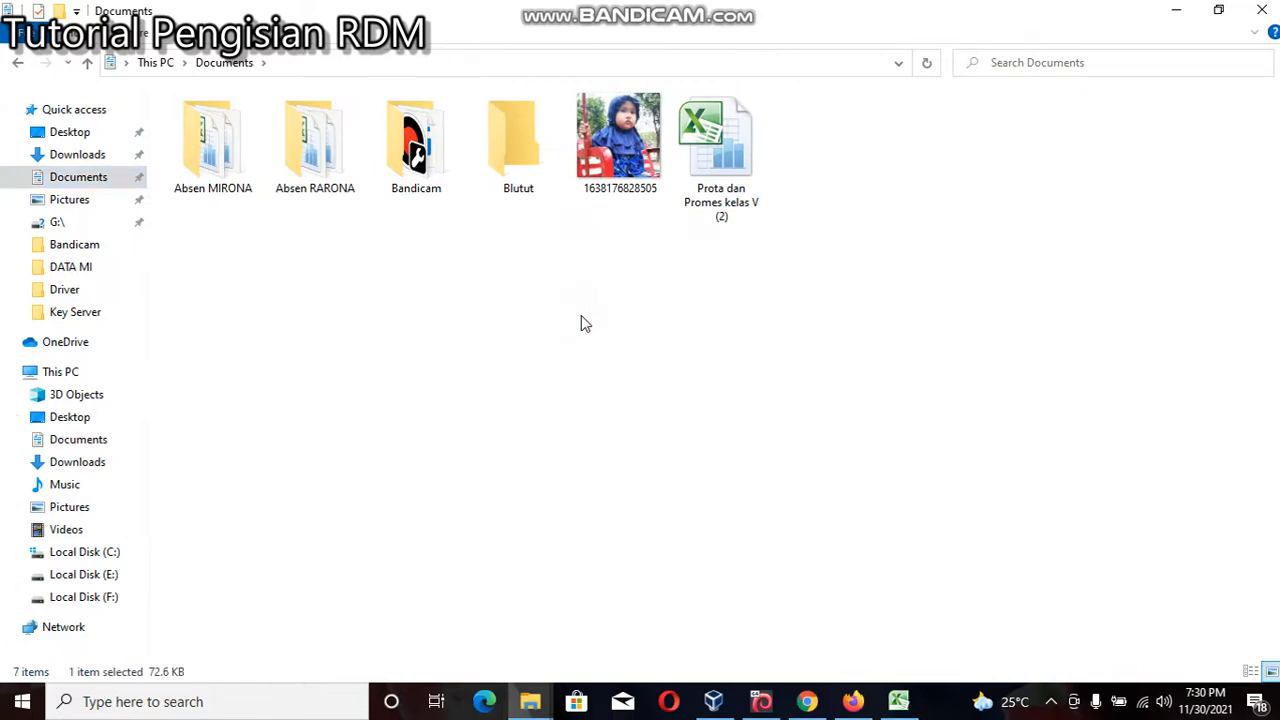
key(ctrl+v)
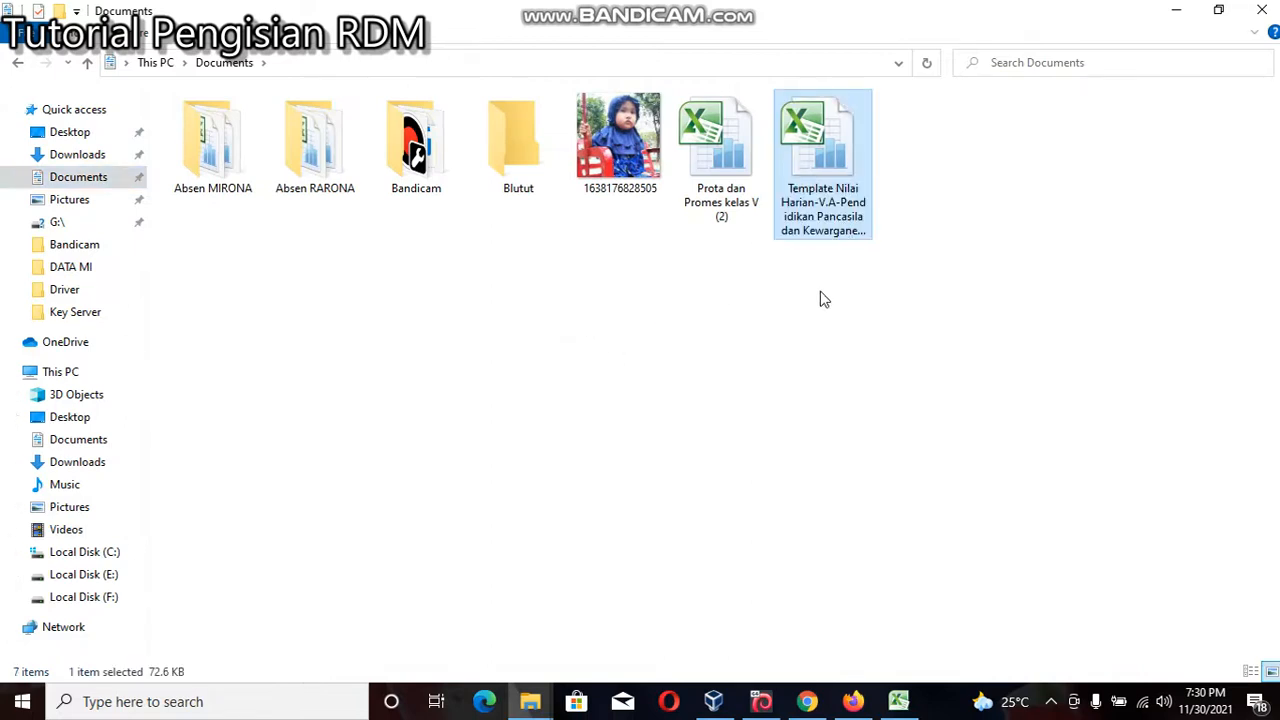
click(811, 337)
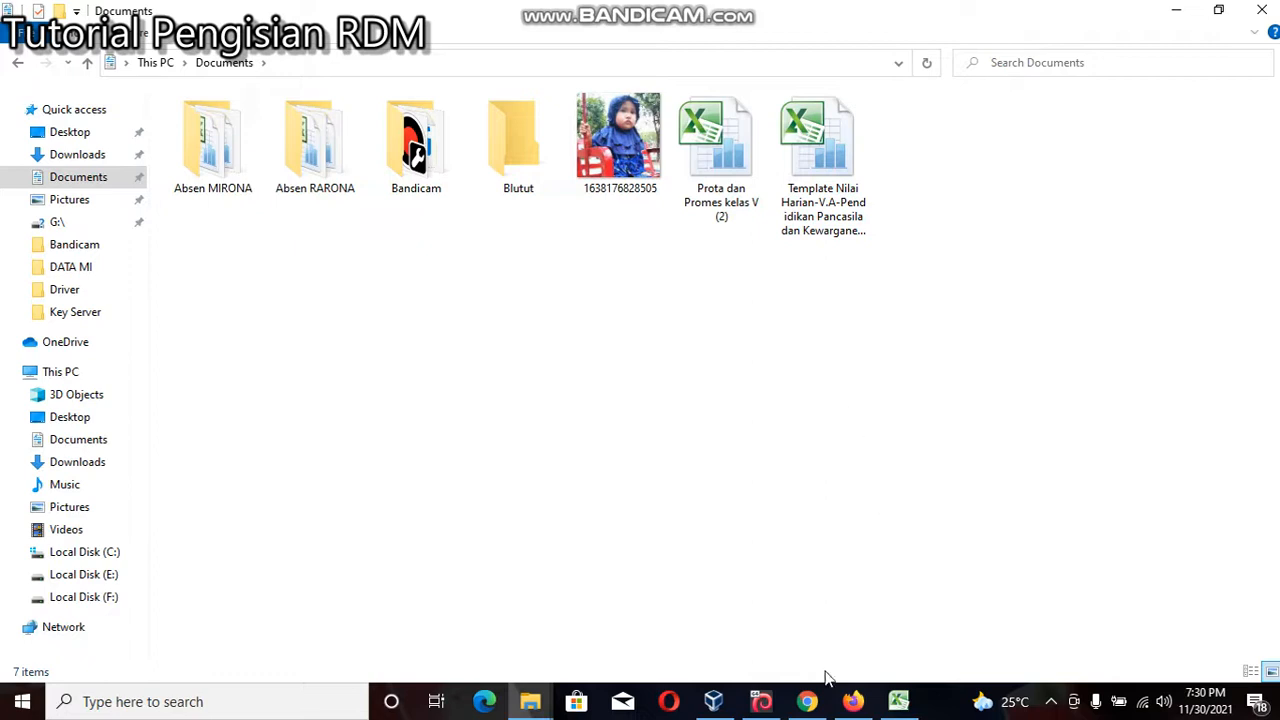
Step: Open the Template Nilai Harian workbook from the Documents folder in Excel and enable editing
click(838, 706)
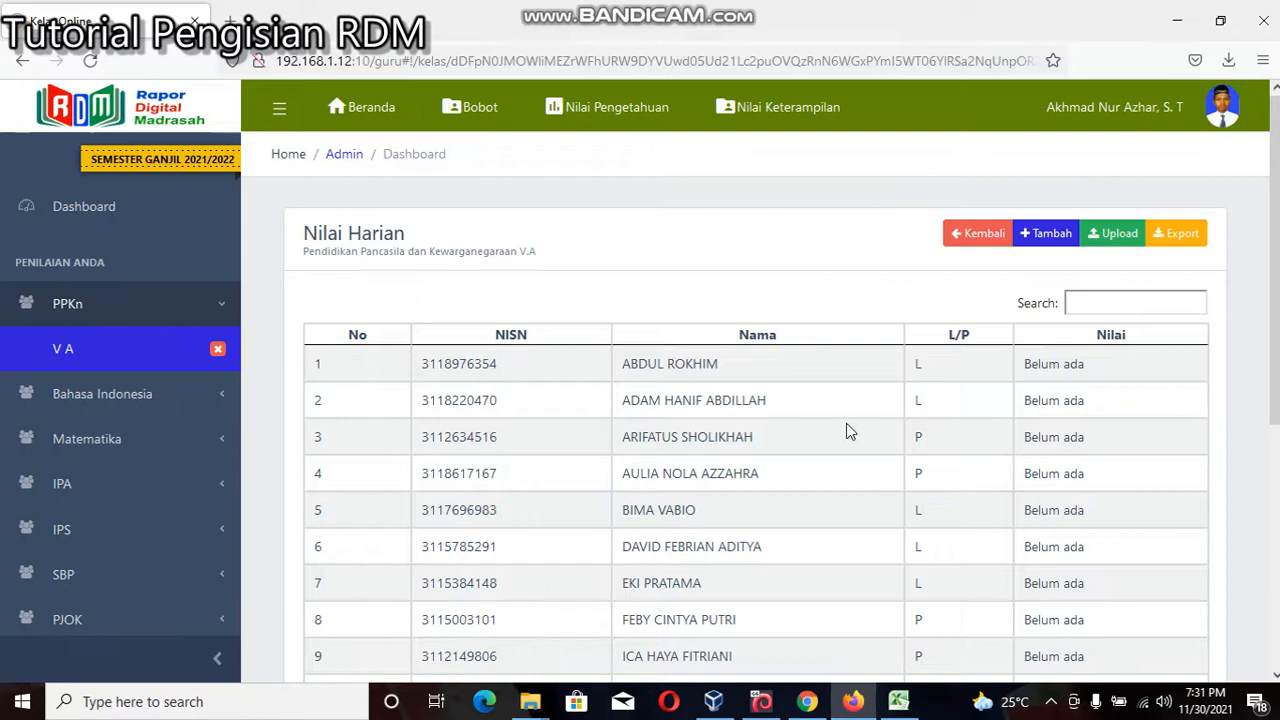
click(917, 705)
click(913, 705)
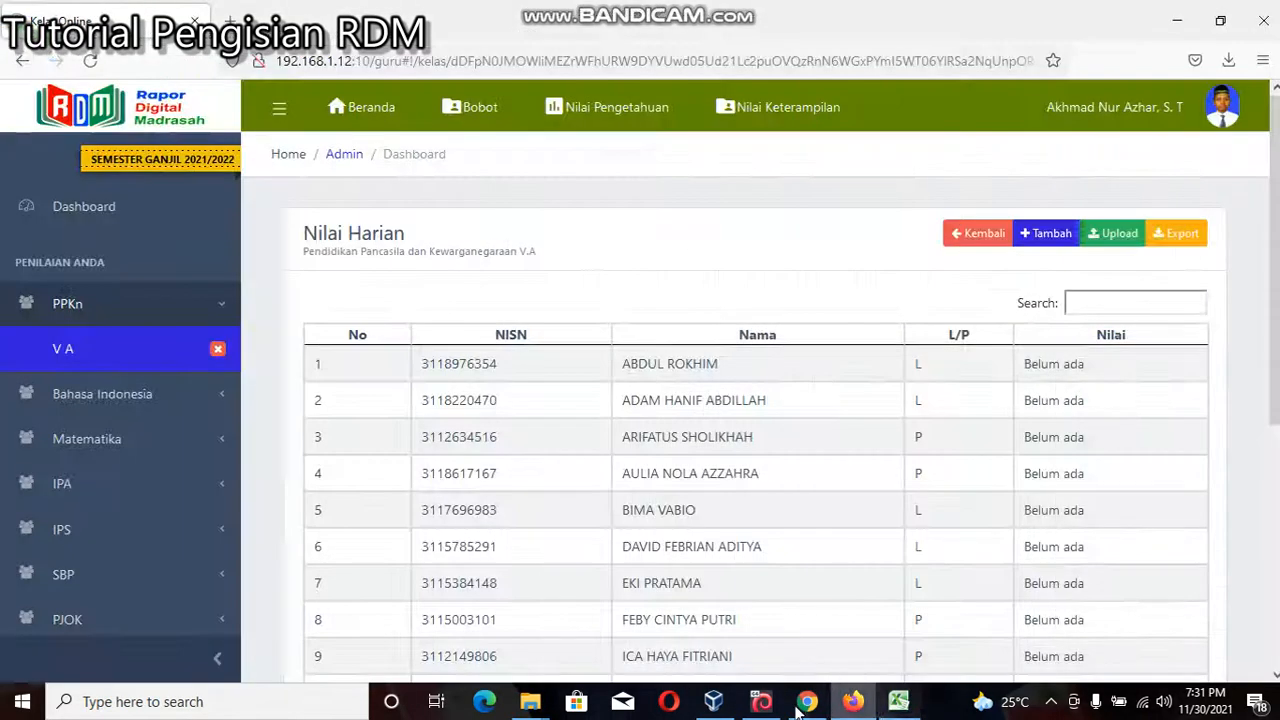
mouse_move(522, 712)
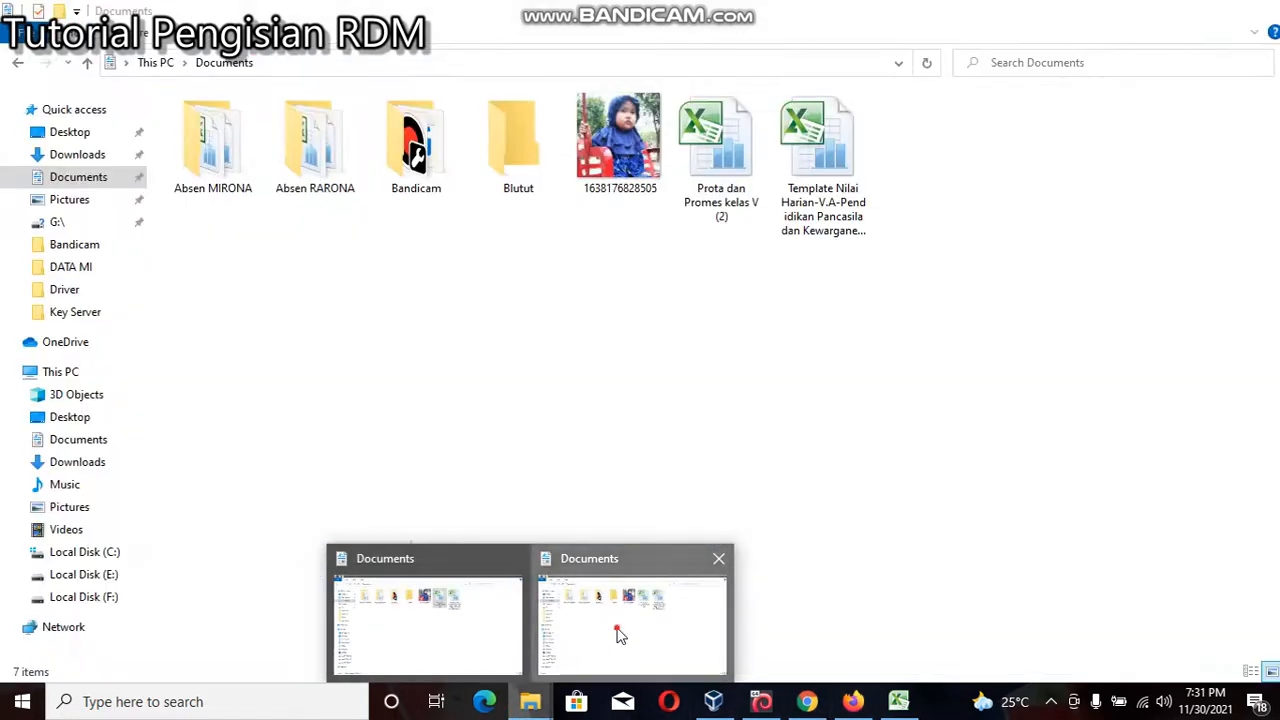
click(618, 636)
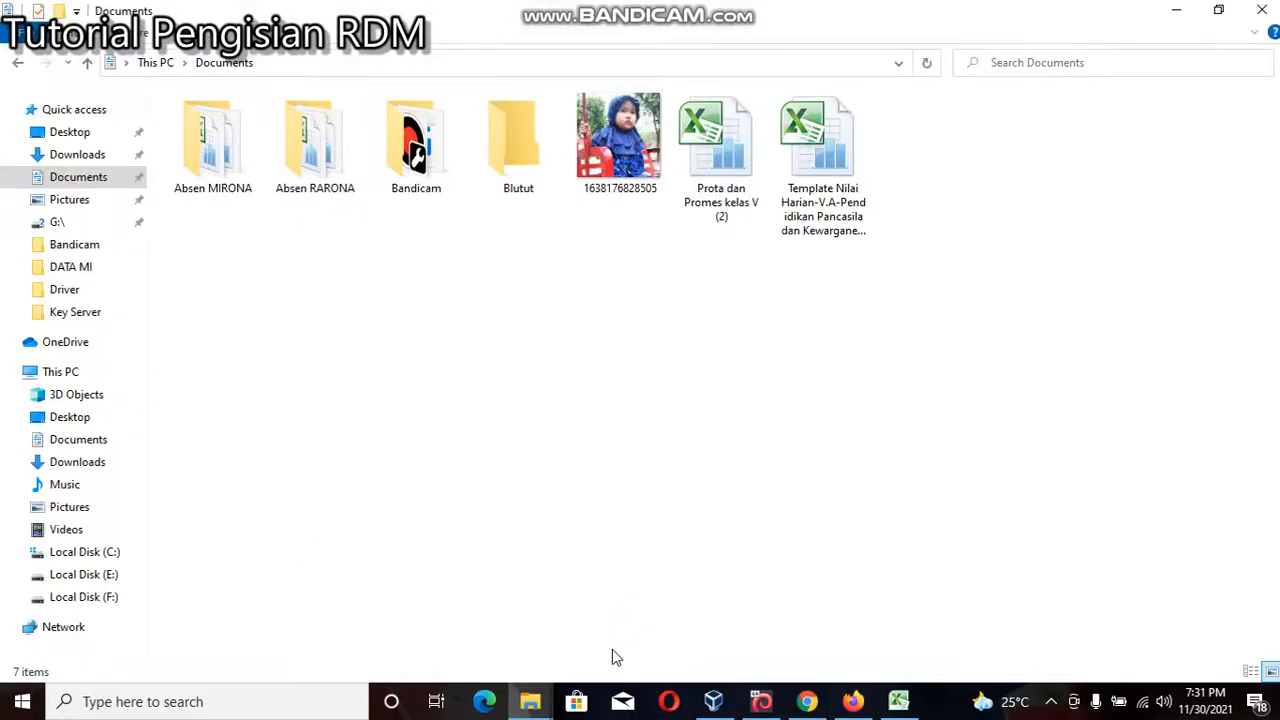
click(818, 193)
double_click(818, 193)
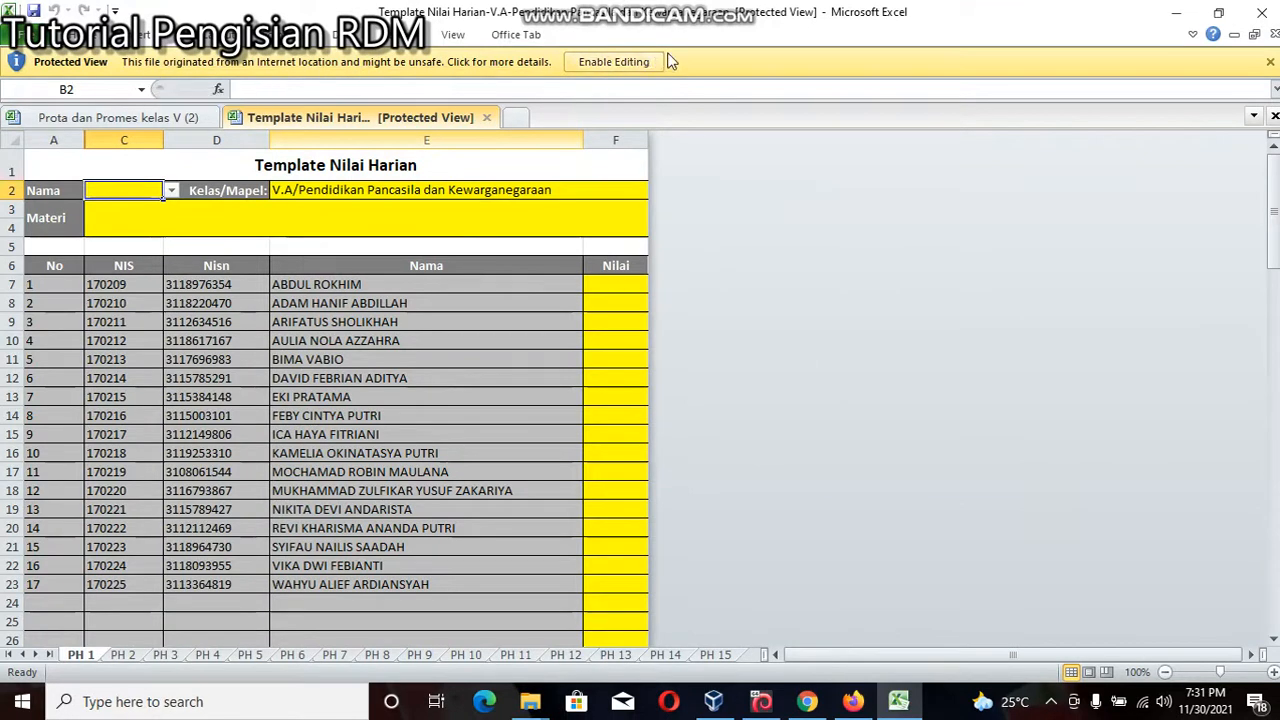
click(616, 61)
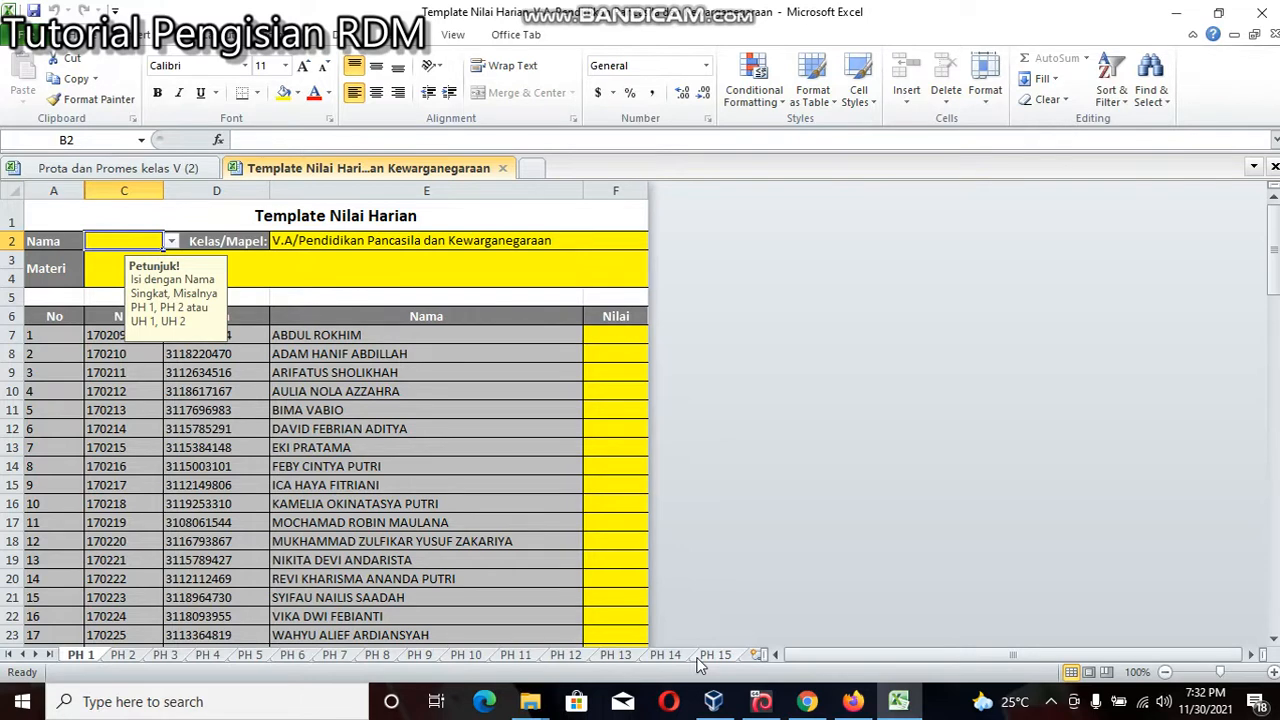
Step: Inspect the template's Materi and Kelas/Mapel fields alongside the Nilai Harian page in the browser
click(306, 272)
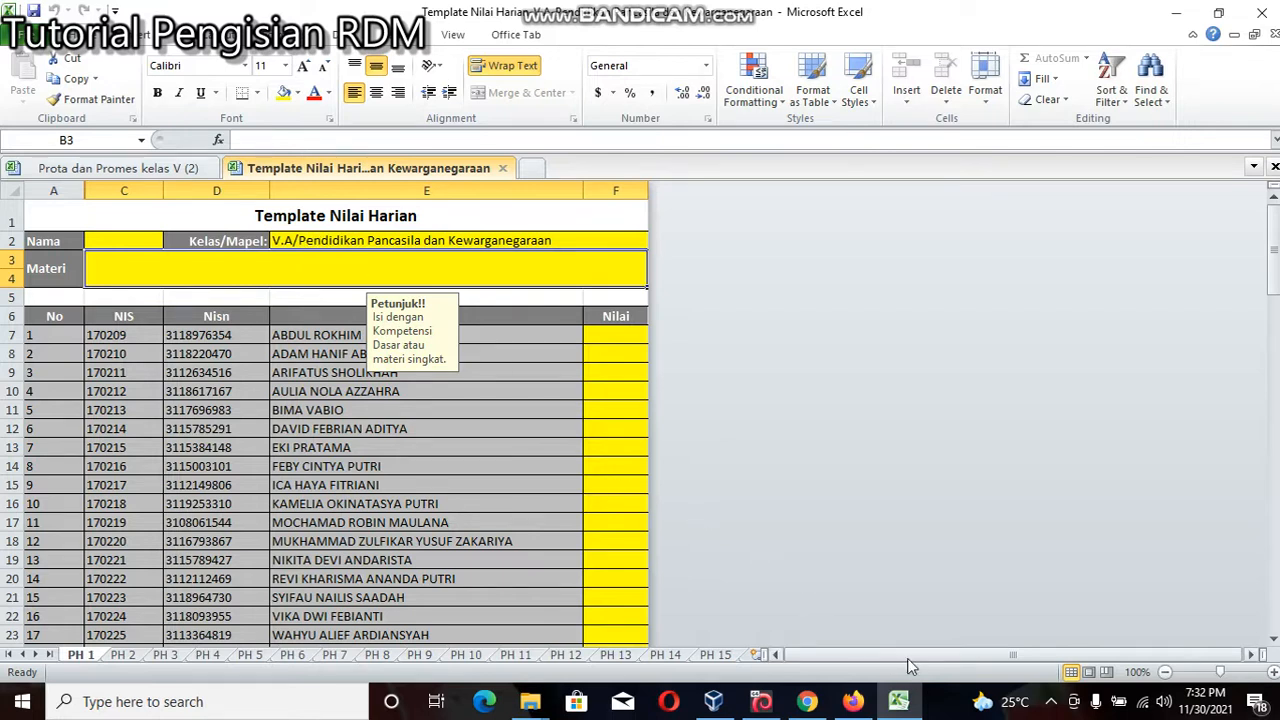
click(848, 703)
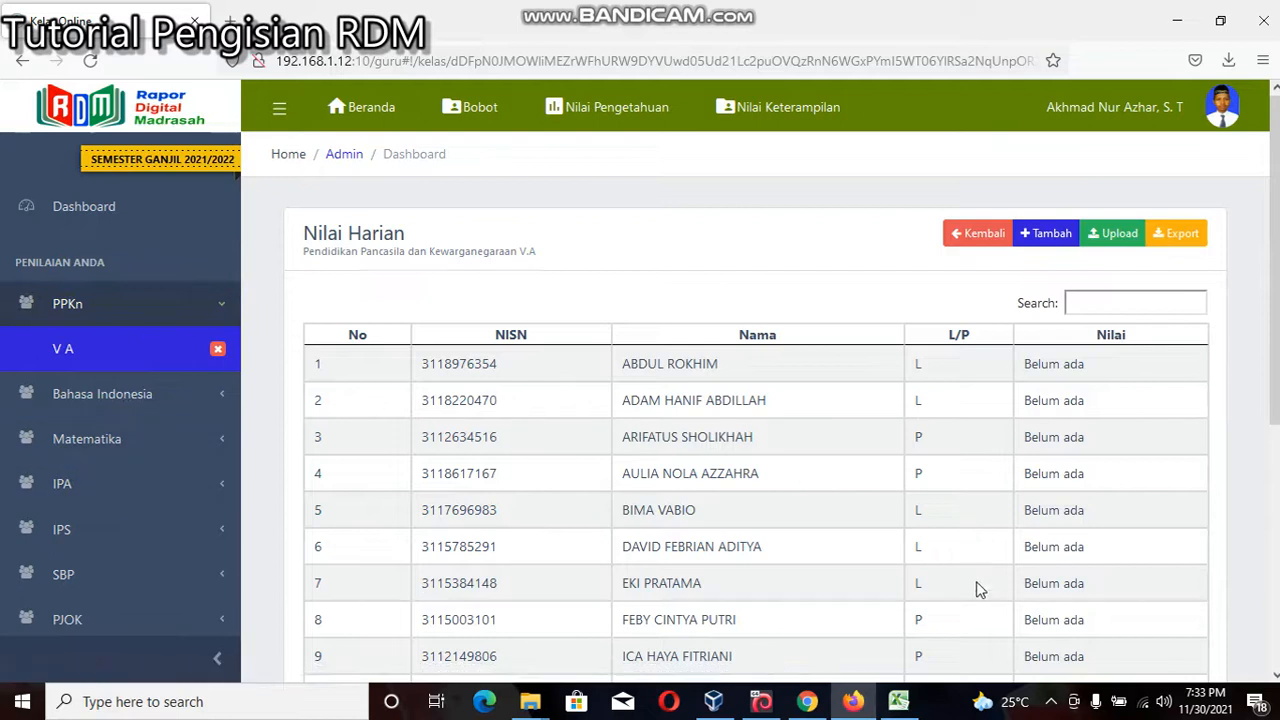
click(918, 702)
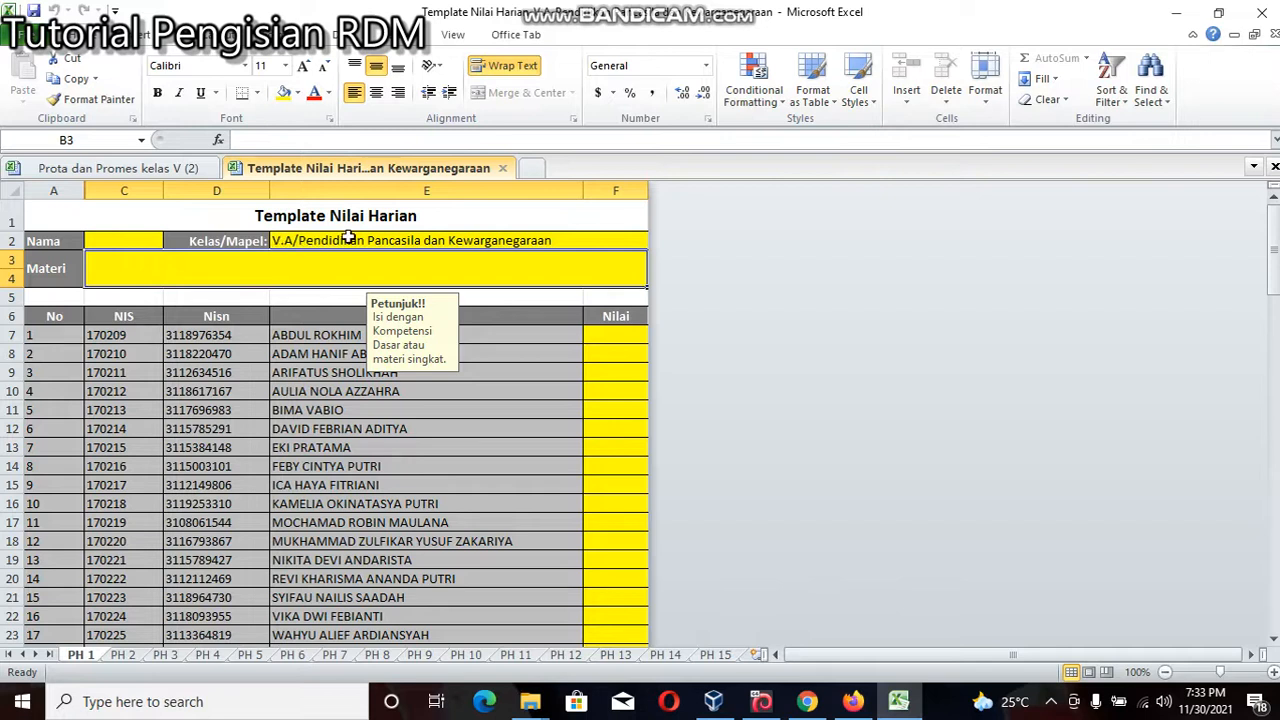
click(497, 241)
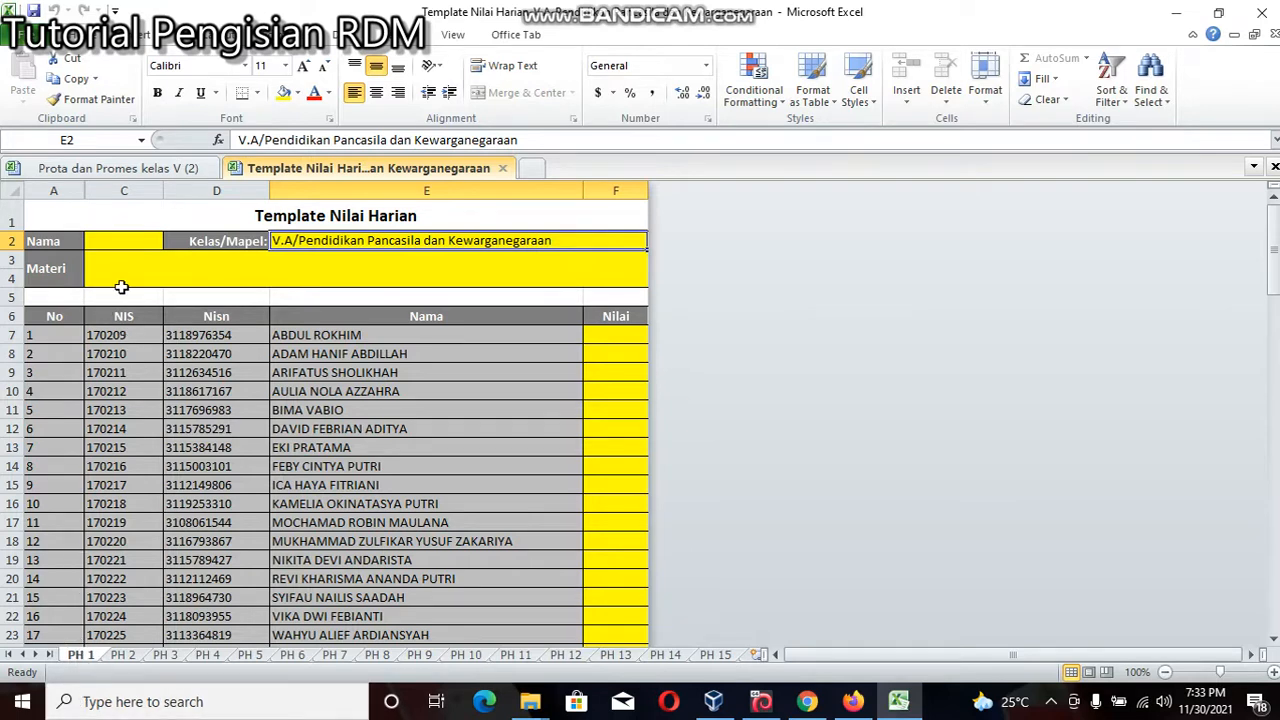
Step: Choose PH 1 as the Nama on the PH 1 sheet and PH 2 as the Nama on the PH 2 sheet
click(121, 247)
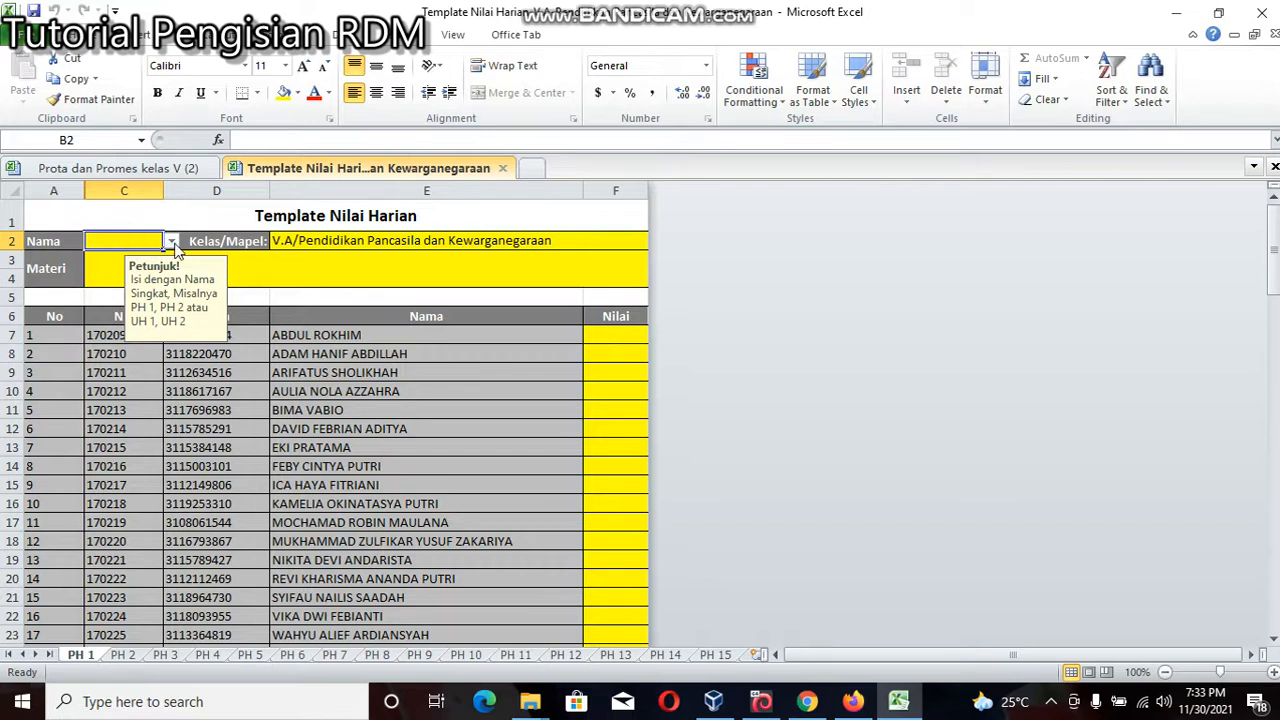
click(173, 243)
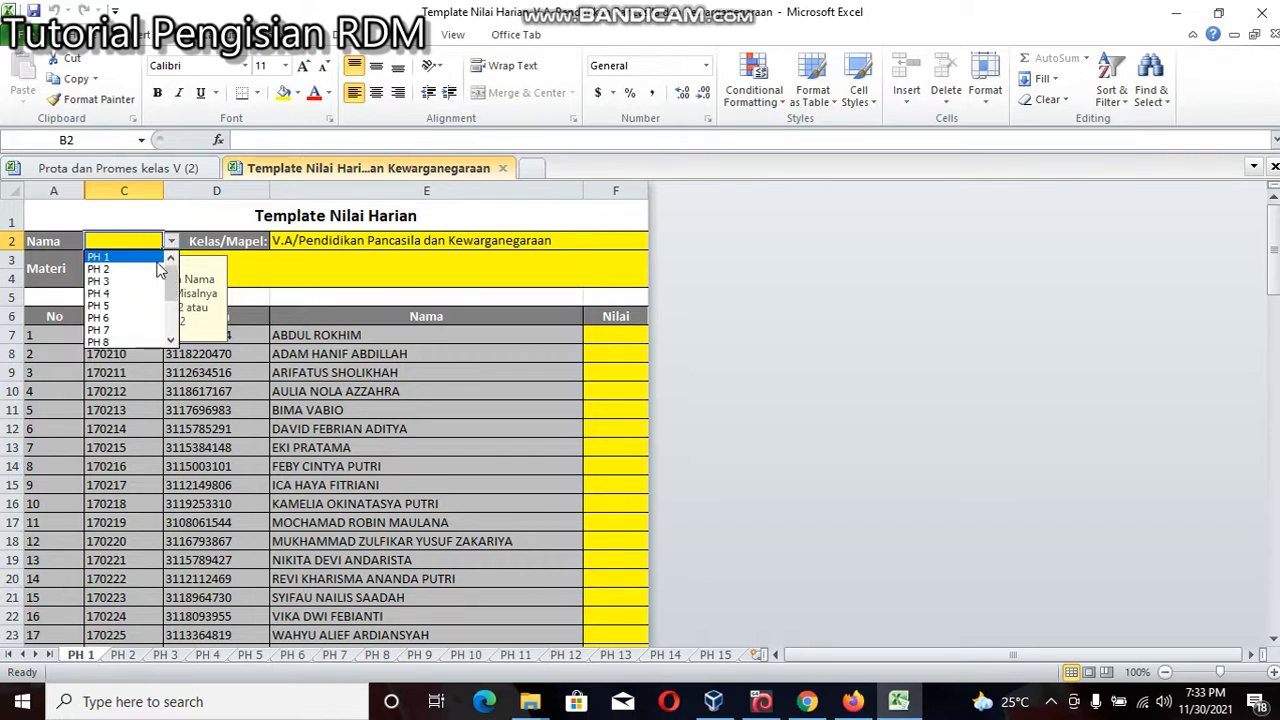
click(100, 257)
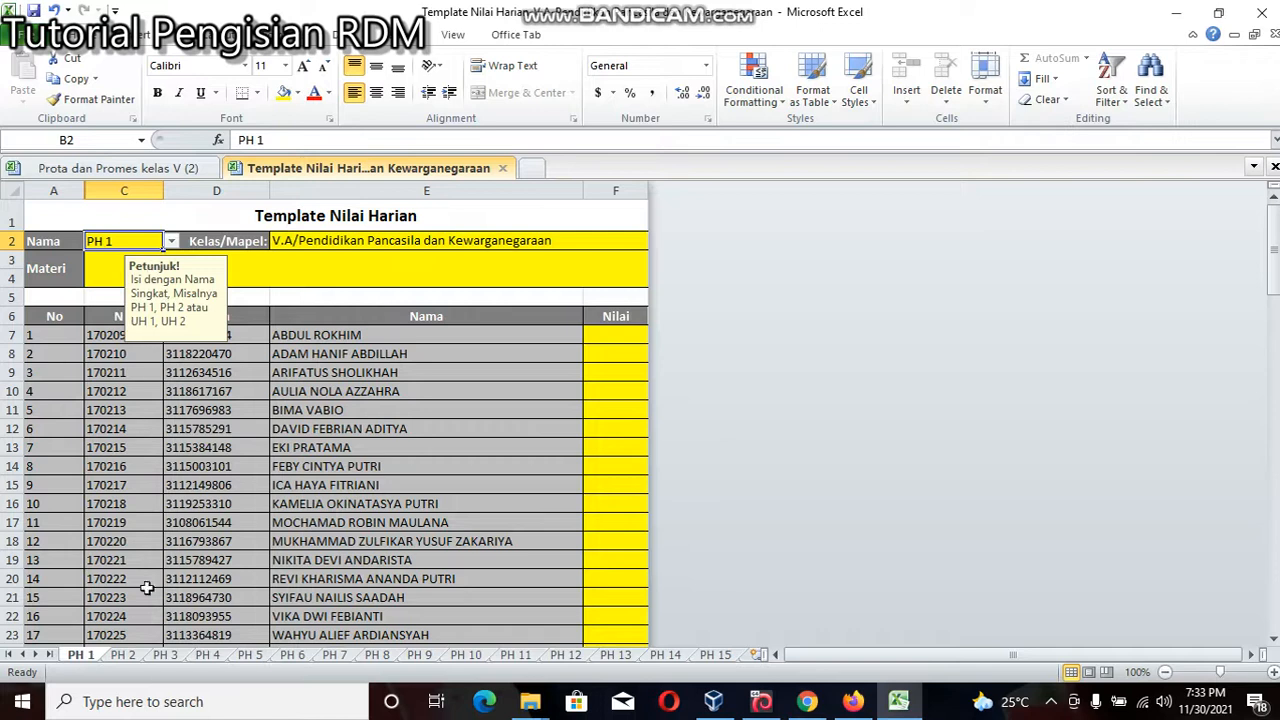
click(130, 657)
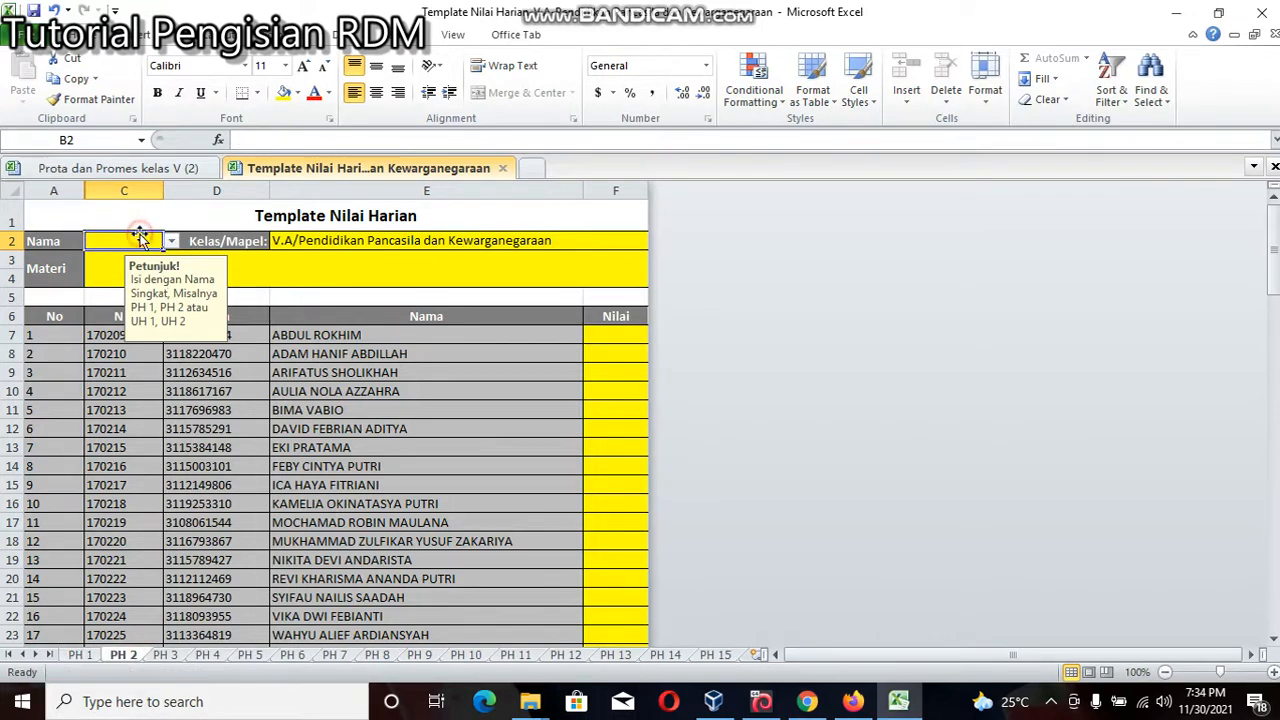
click(172, 243)
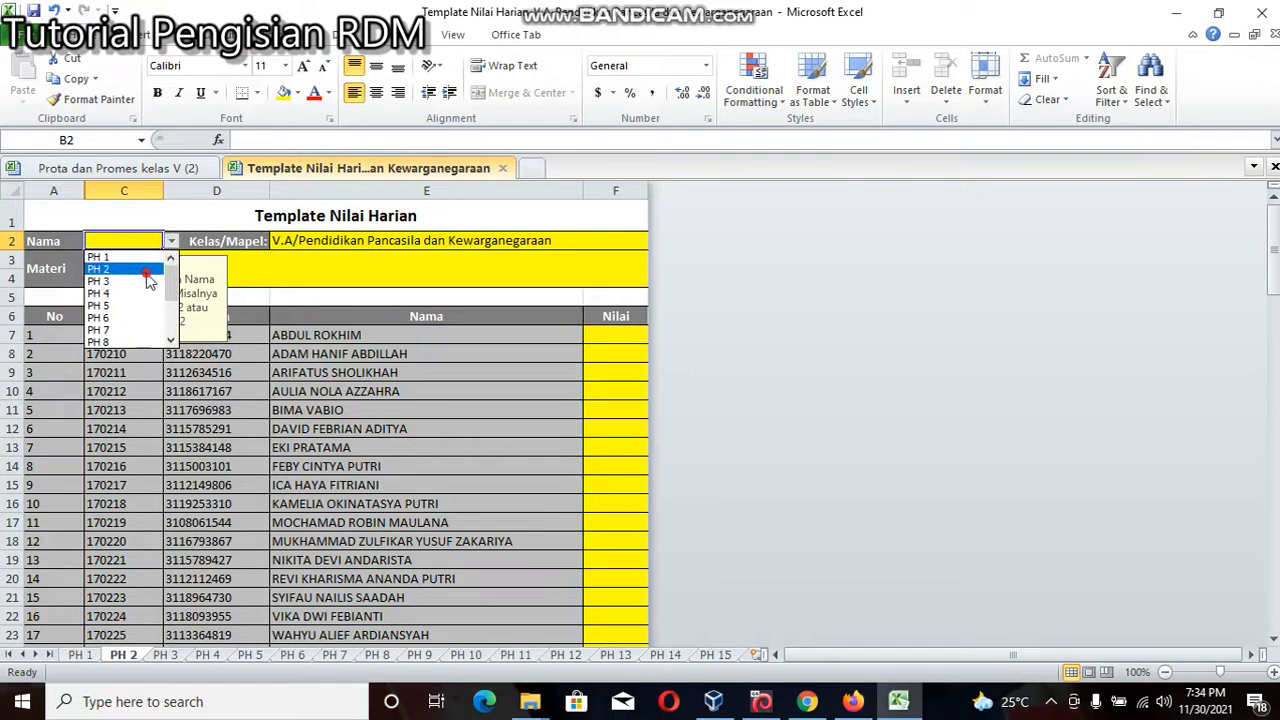
click(140, 269)
Step: Look up the first PROSEM sub-theme and enter "Organ Gerak Hewan" as the Materi on the template's PH 1 sheet
click(84, 656)
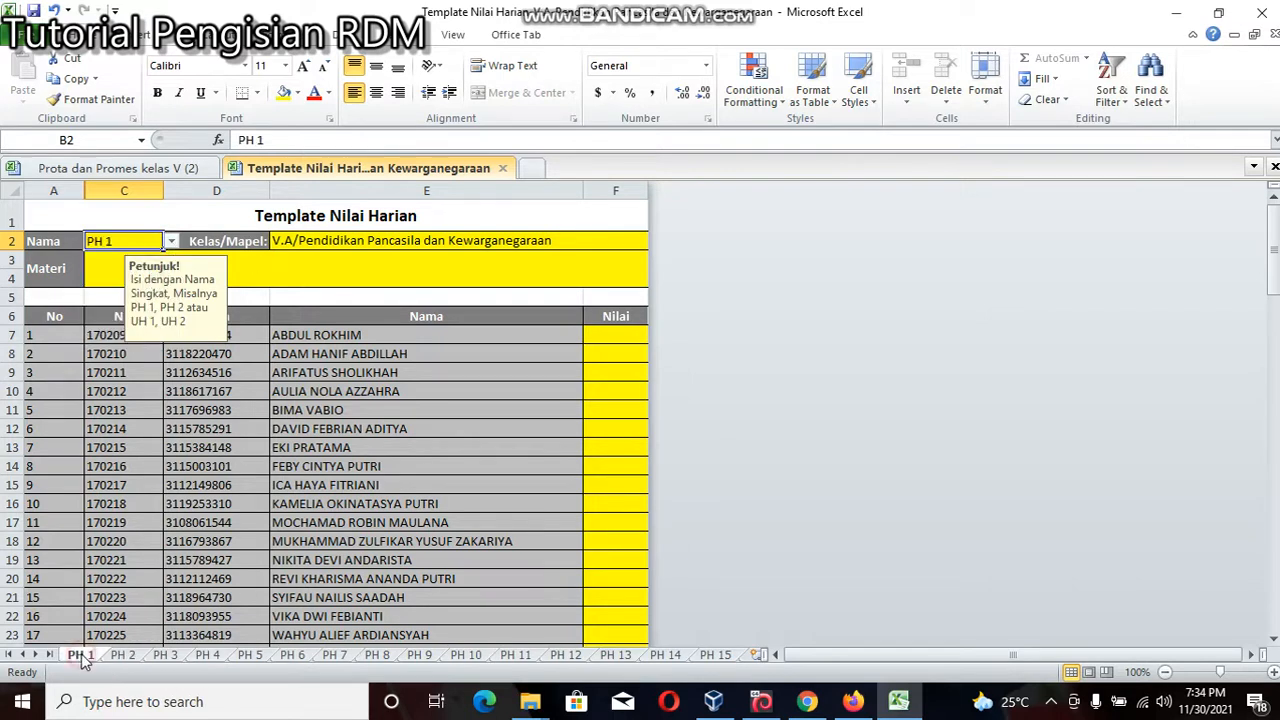
click(265, 272)
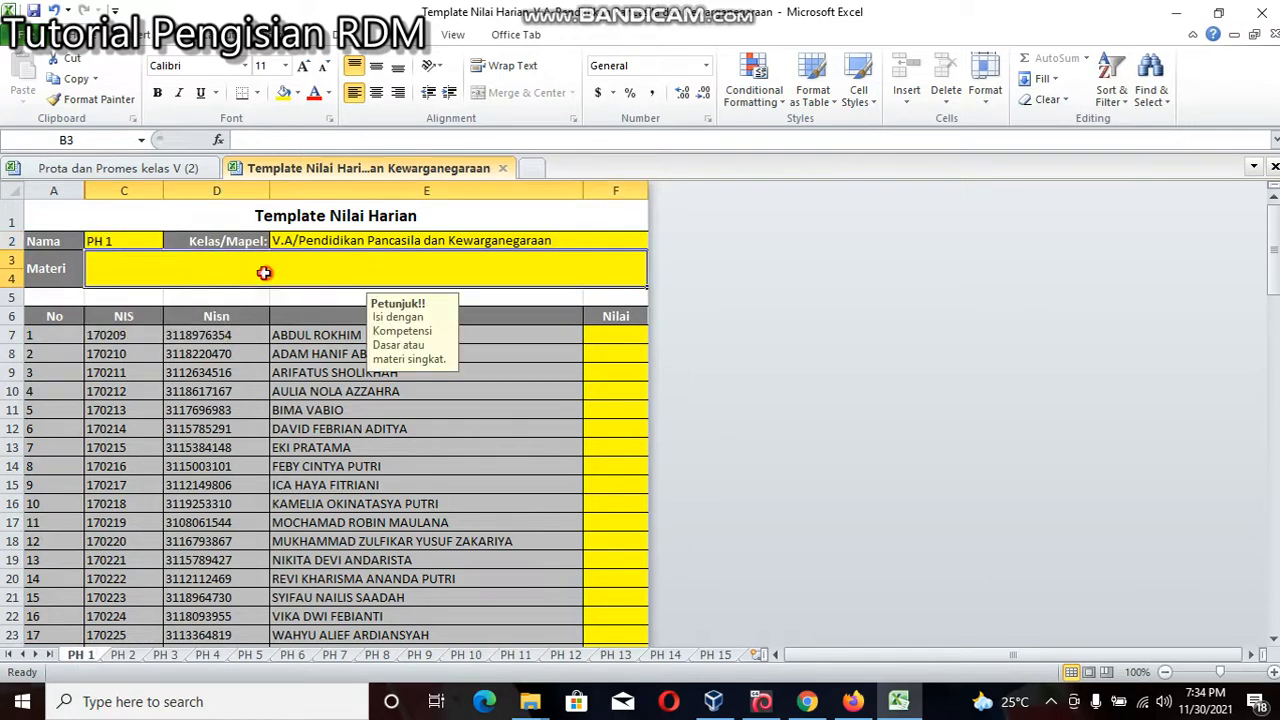
click(886, 700)
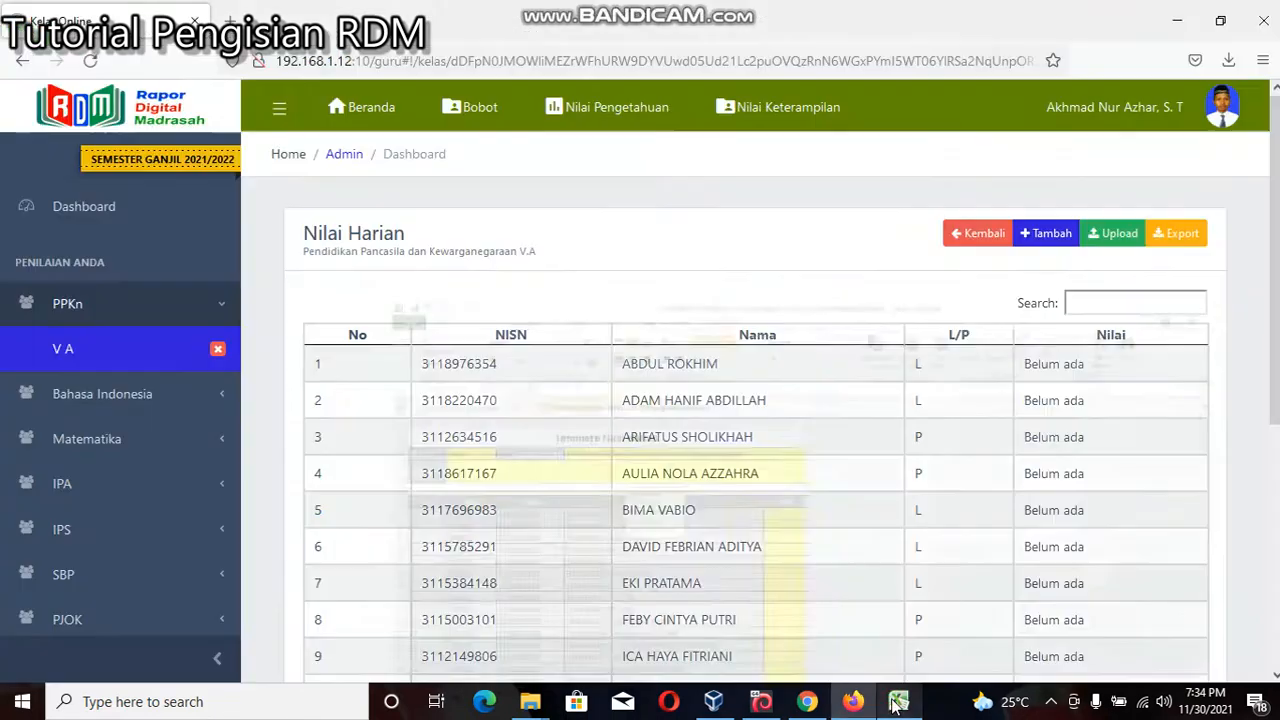
click(890, 700)
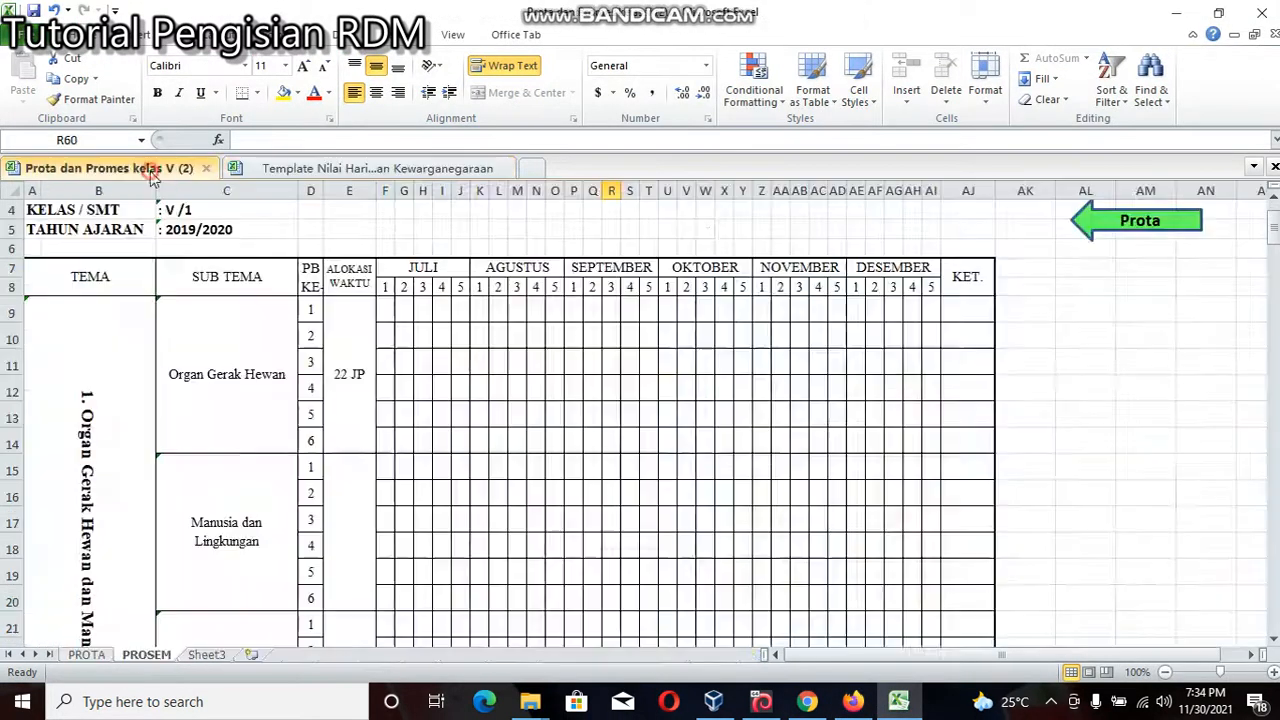
click(112, 168)
scroll(414, 449, up, 1)
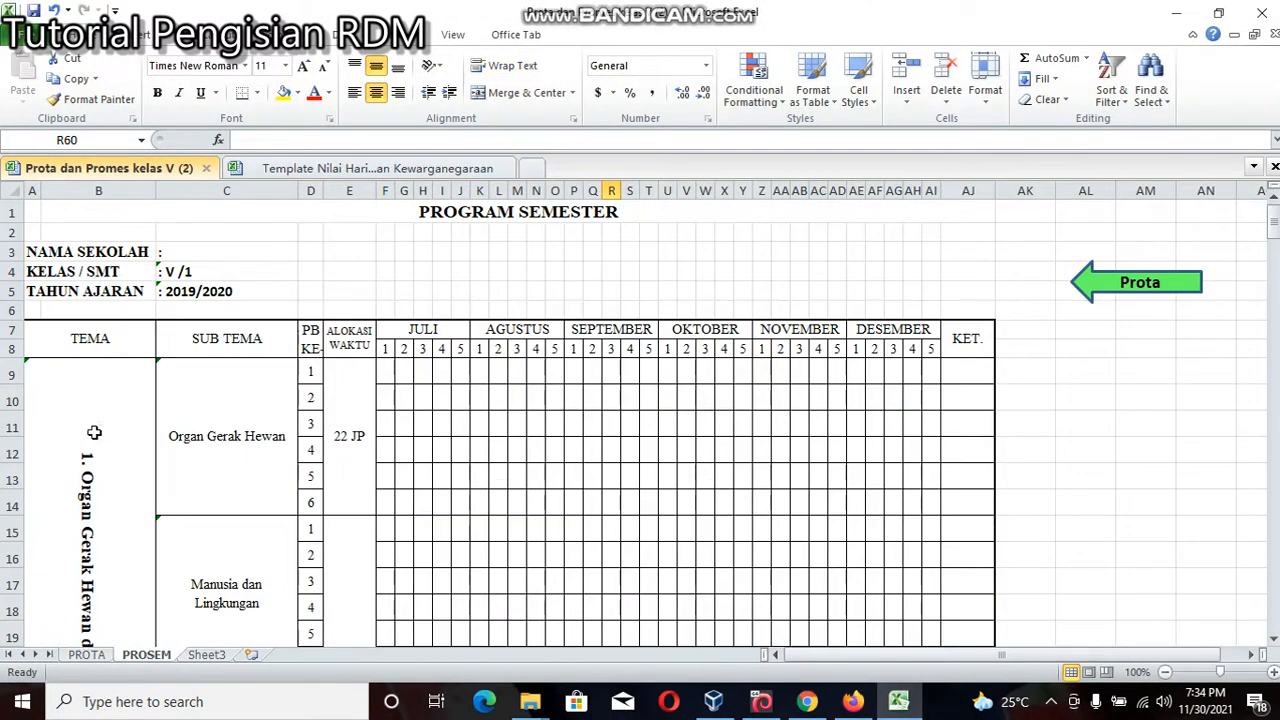
click(195, 448)
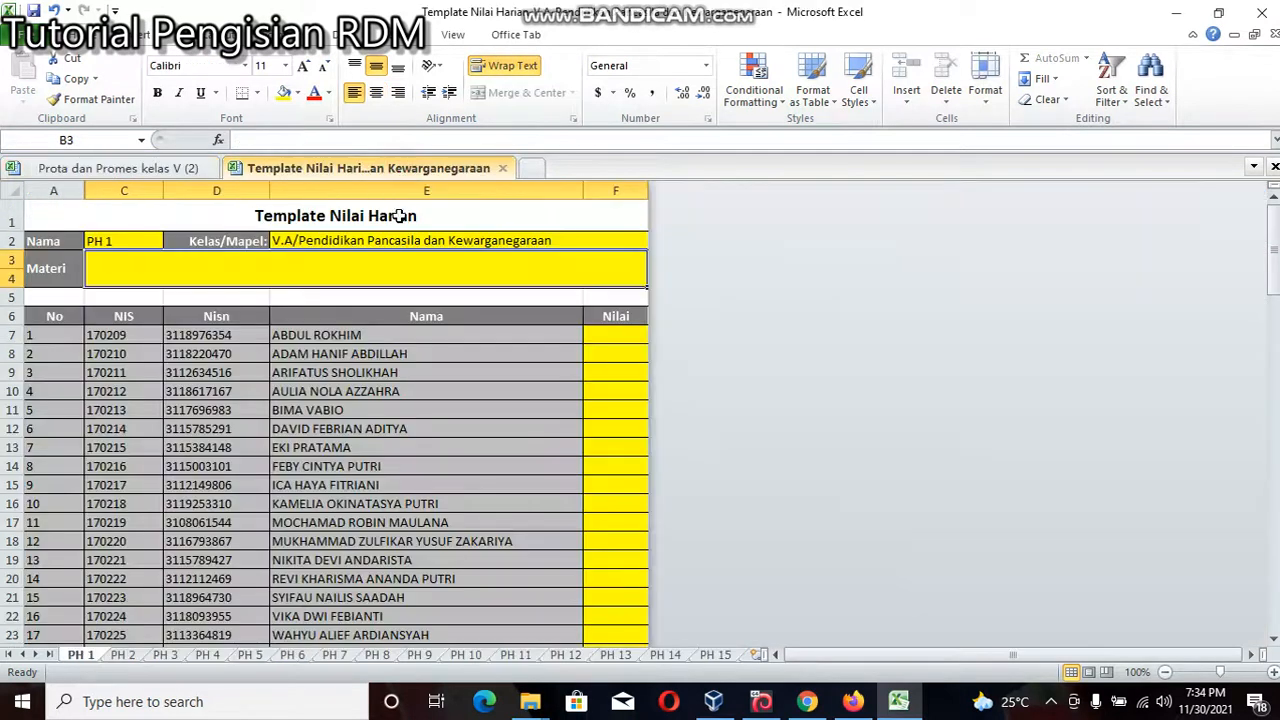
click(400, 168)
text(Org)
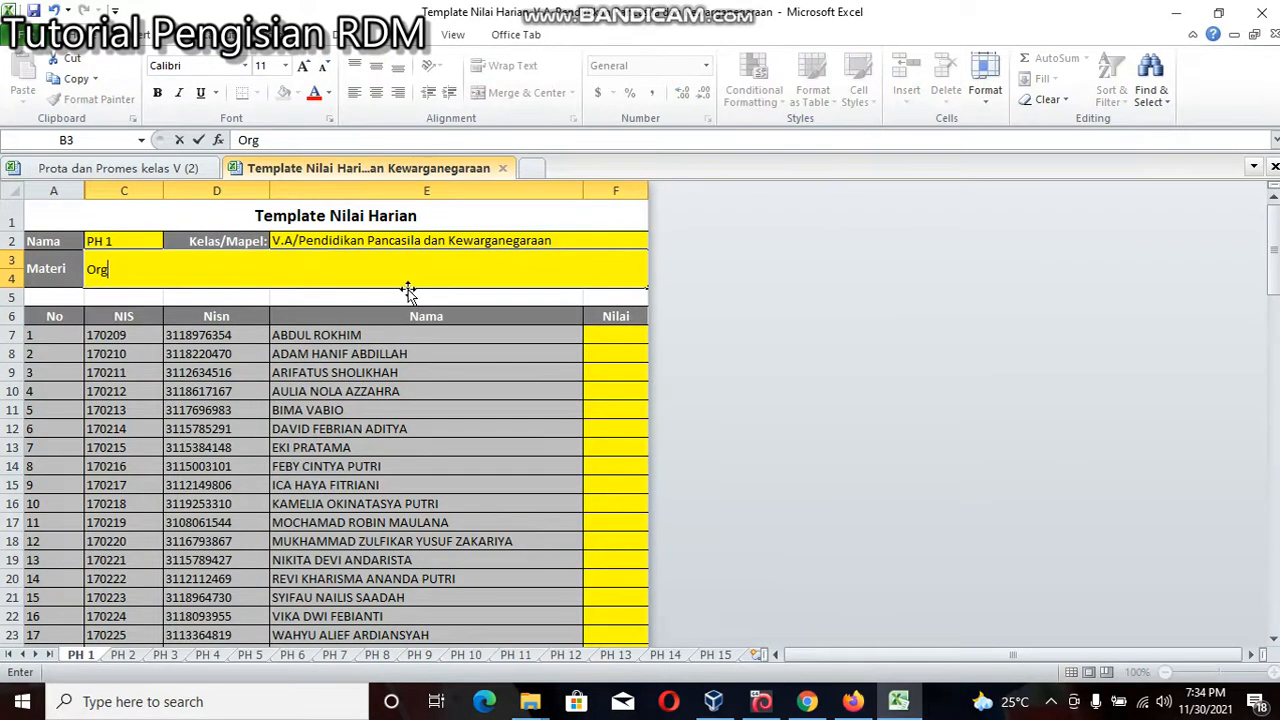
text(an Gerak Hewan)
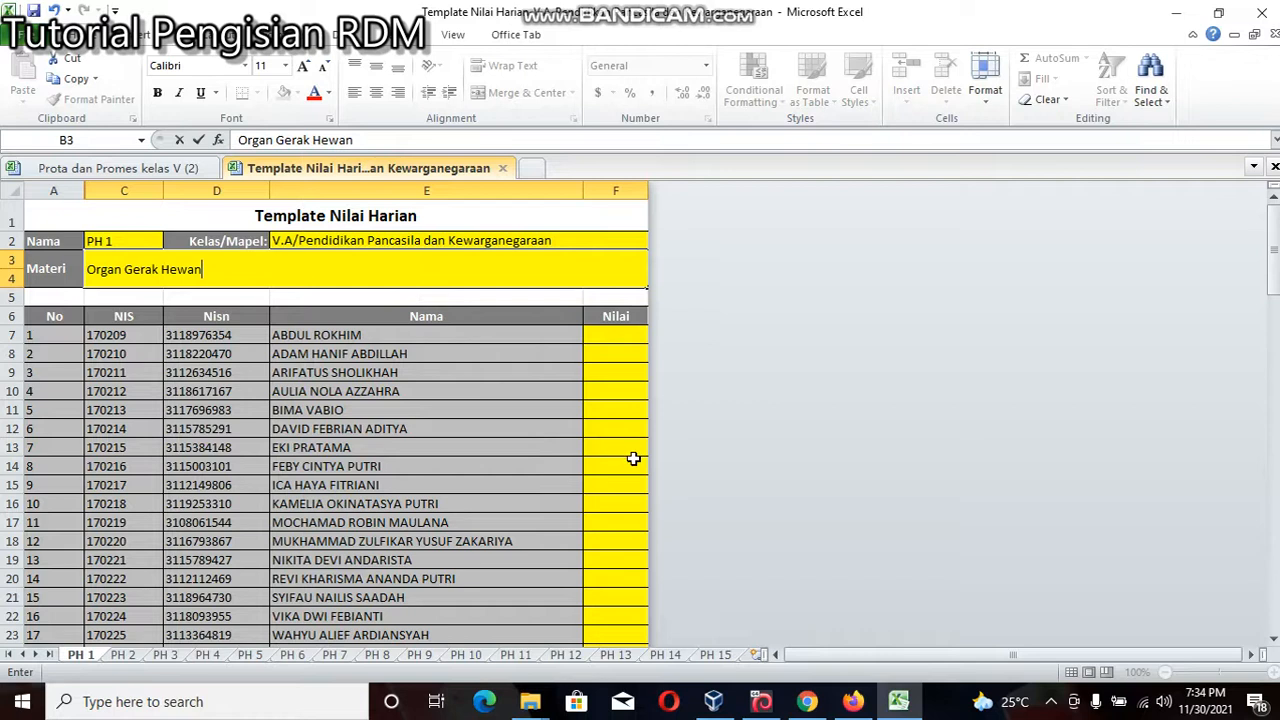
Step: Enter a Nilai of 80 for each of the first four students on the PH 1 sheet
scroll(563, 436, down, 1)
click(645, 269)
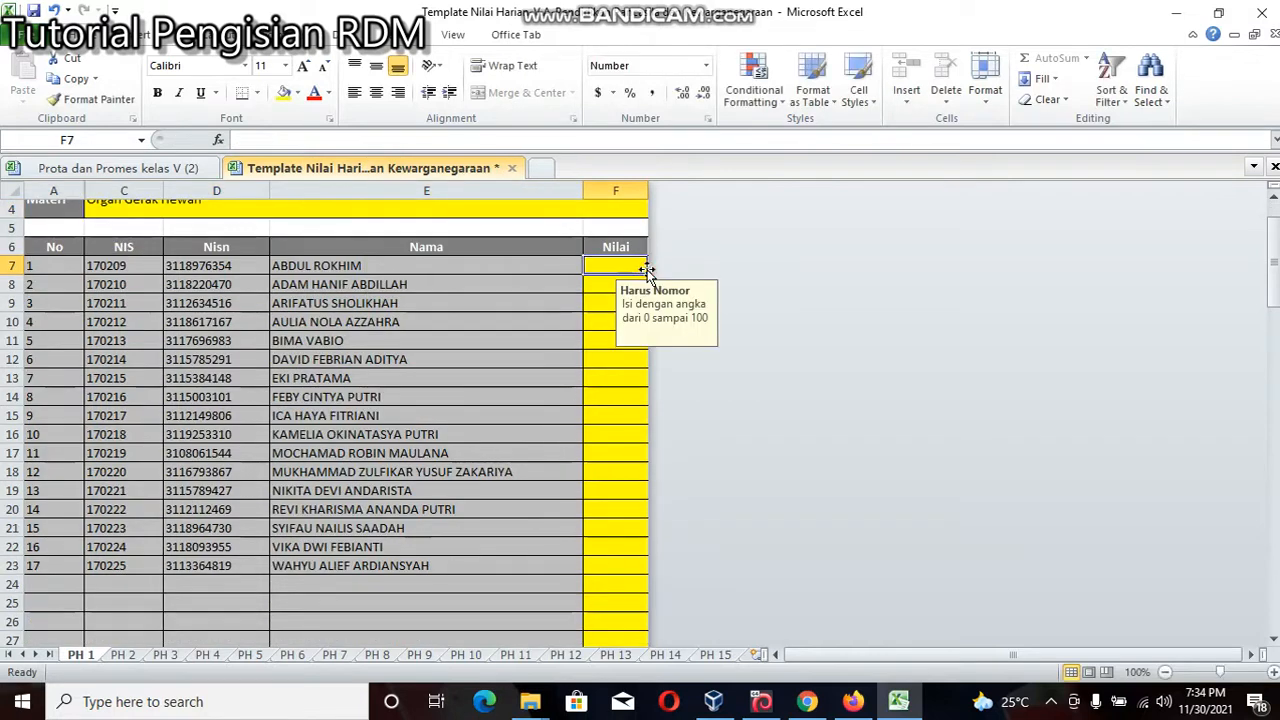
text(80)
key(Return)
text(80)
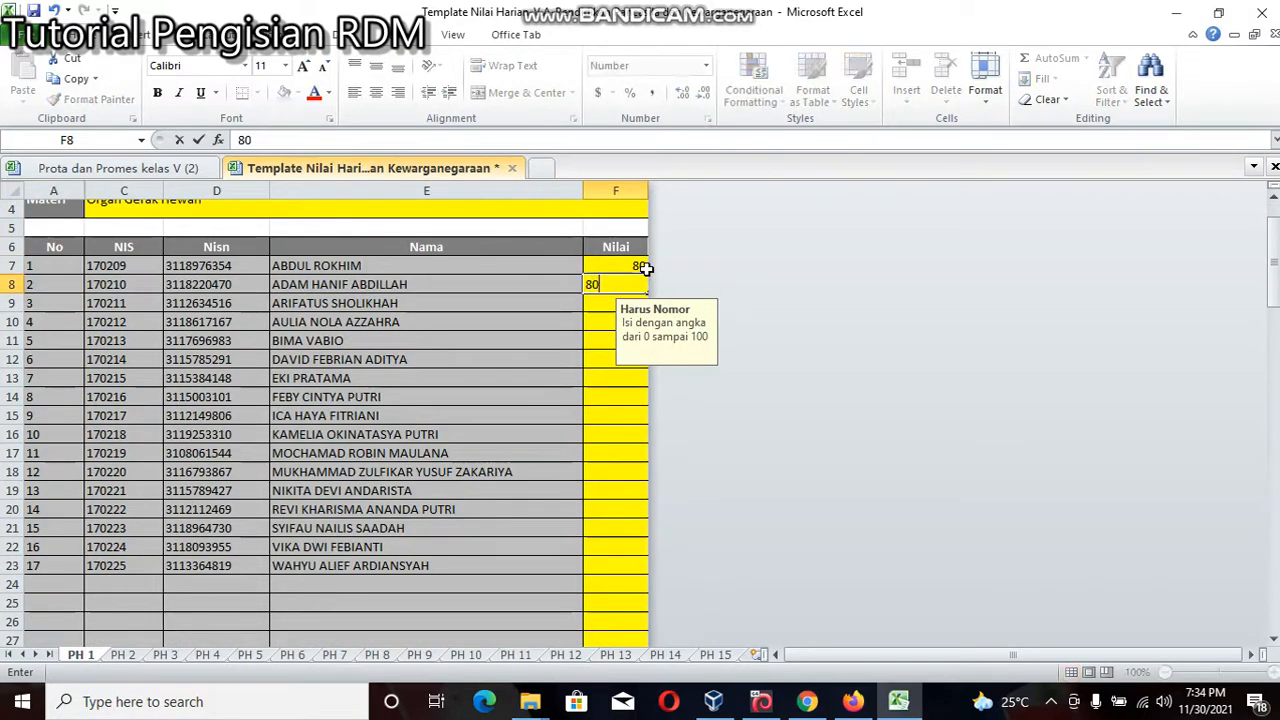
key(Return)
text(80)
key(Return)
text(80)
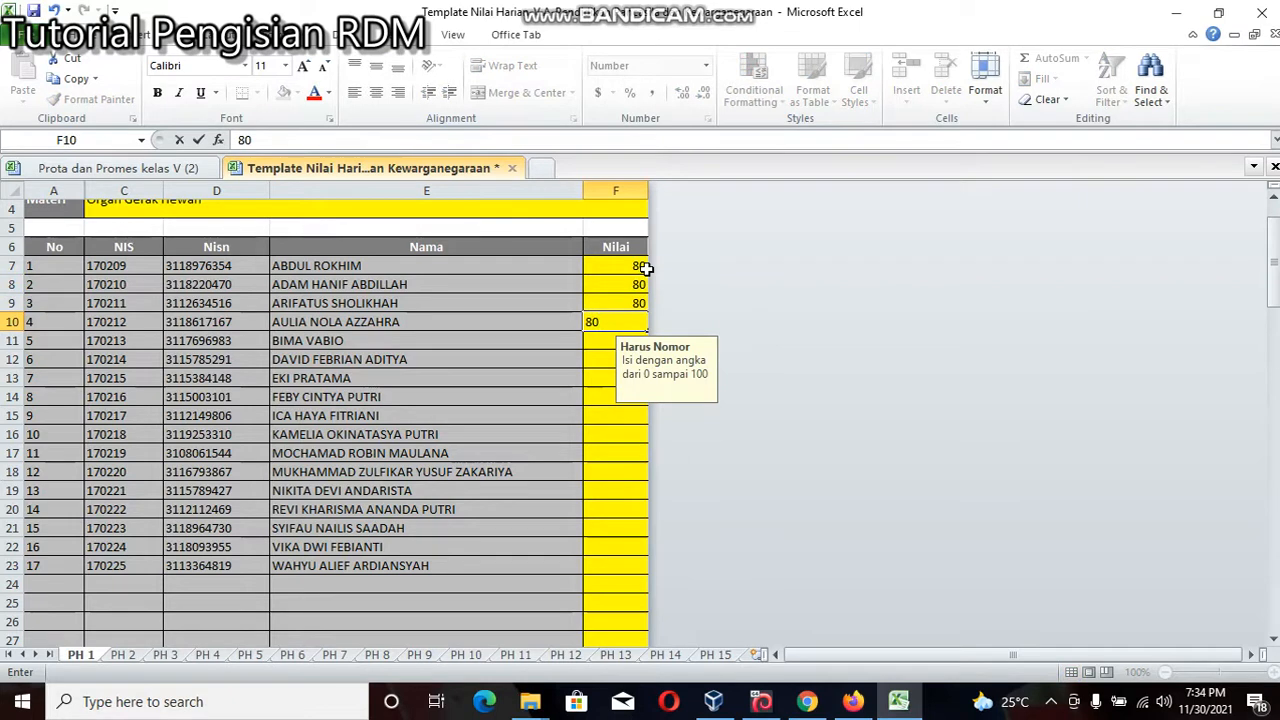
key(Return)
Step: Copy student 4's grade of 80 to the Nilai cells of students 5 through 17
click(620, 318)
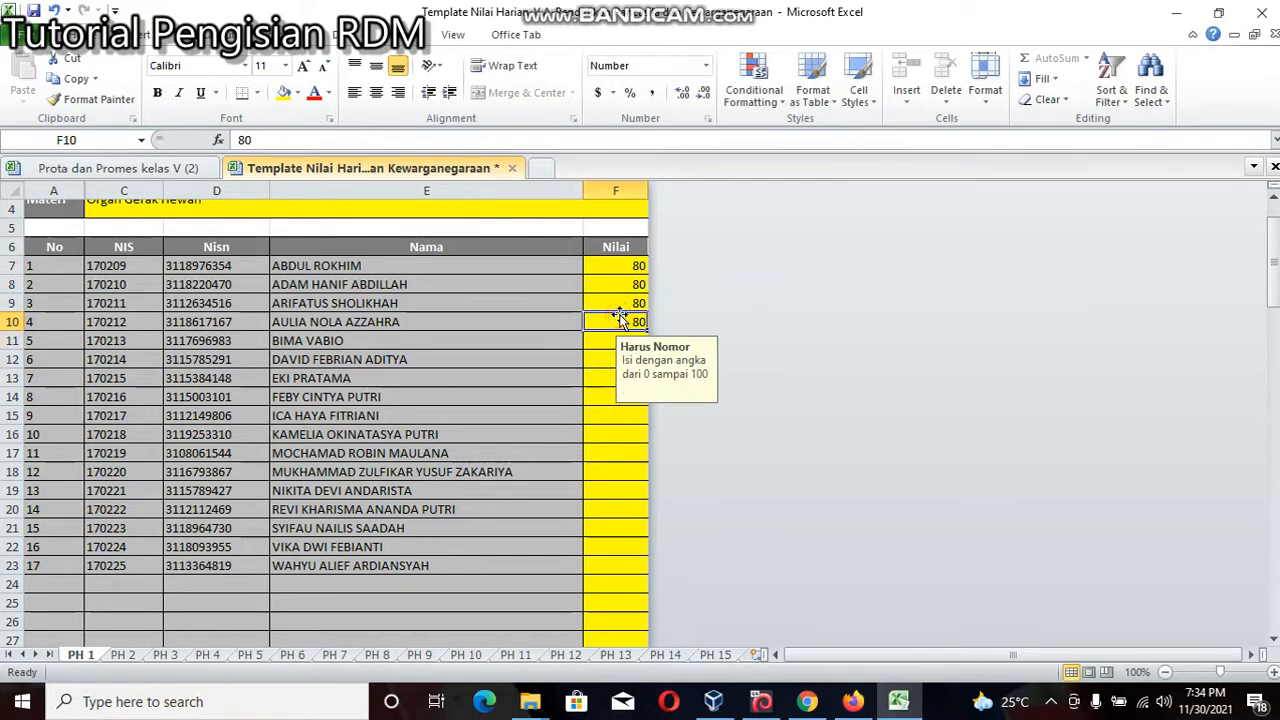
key(ctrl+c)
drag(596, 340, 647, 566)
key(ctrl+v)
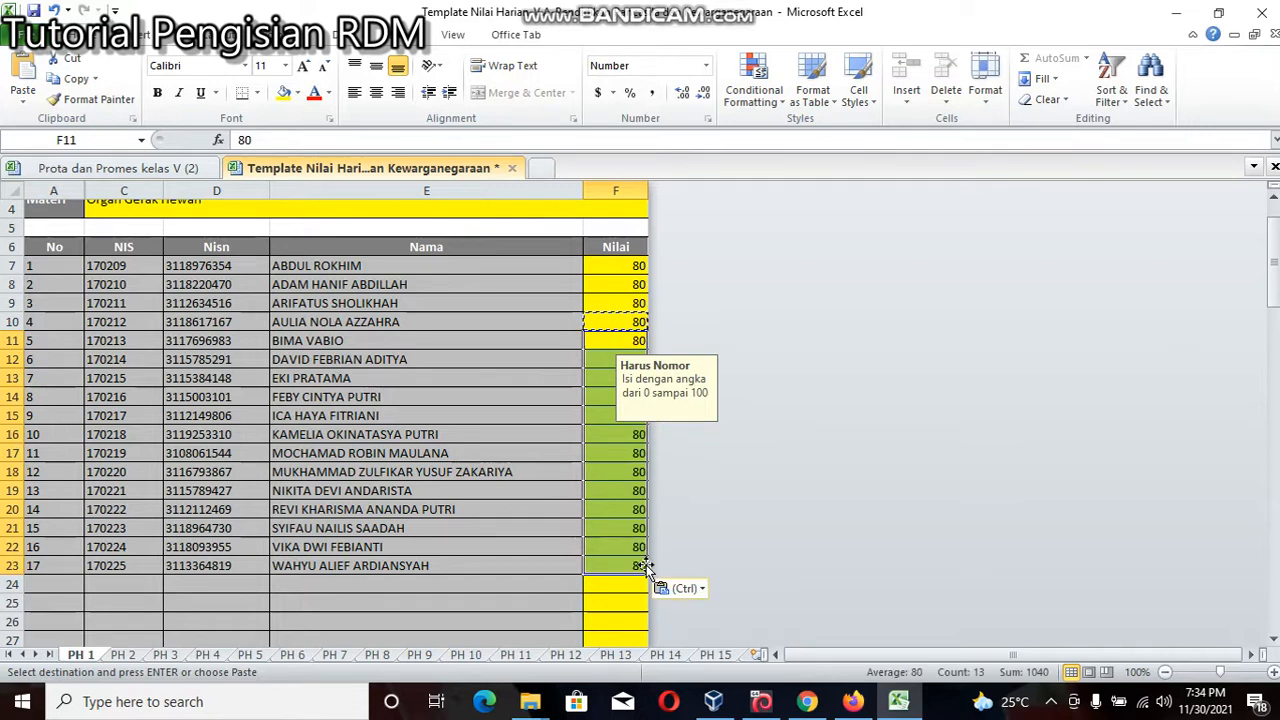
Step: Look up the second PROSEM sub-theme and enter "Manusia dan Lingkungan" as the Materi on the template's PH 2 sheet
click(122, 655)
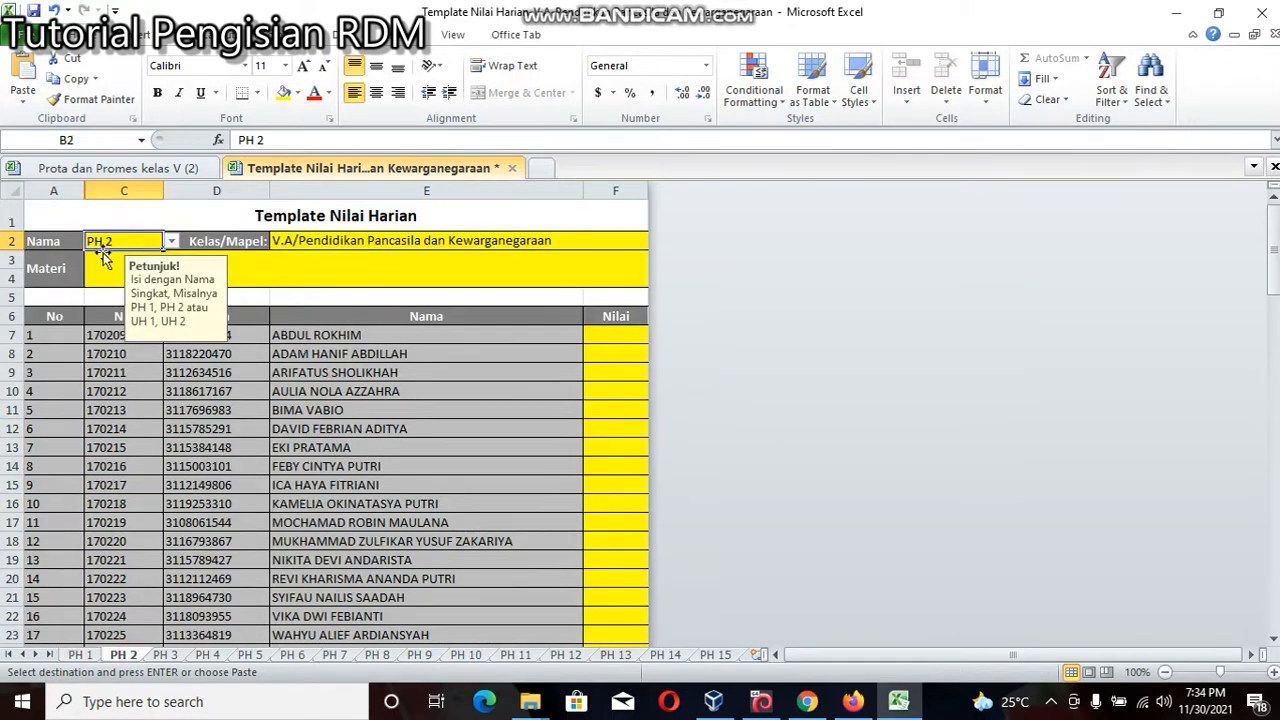
click(182, 242)
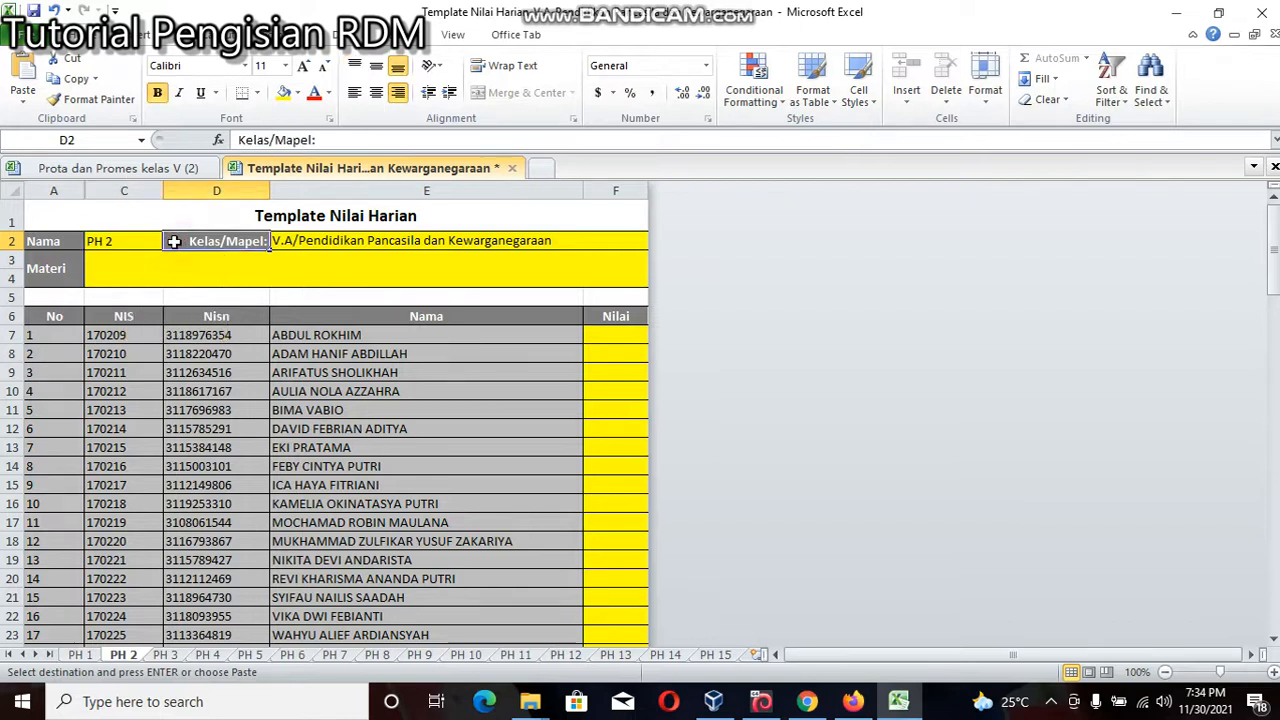
click(139, 243)
click(172, 242)
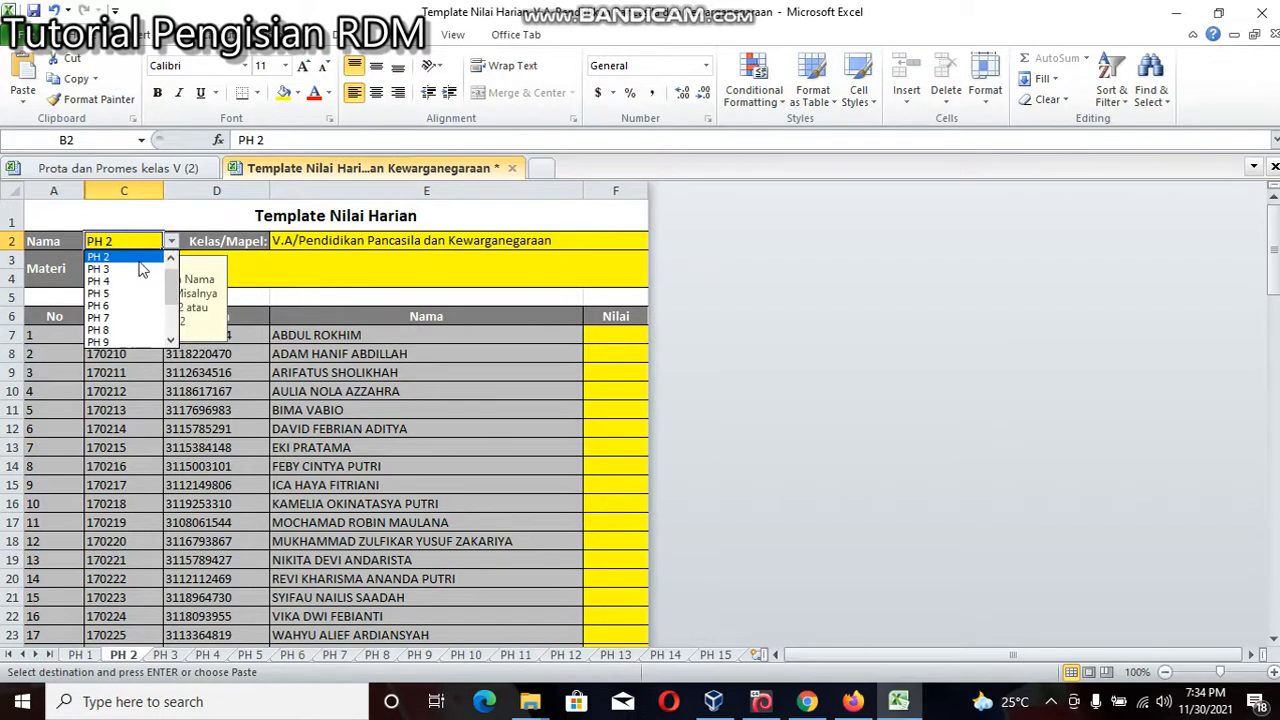
click(145, 270)
click(94, 270)
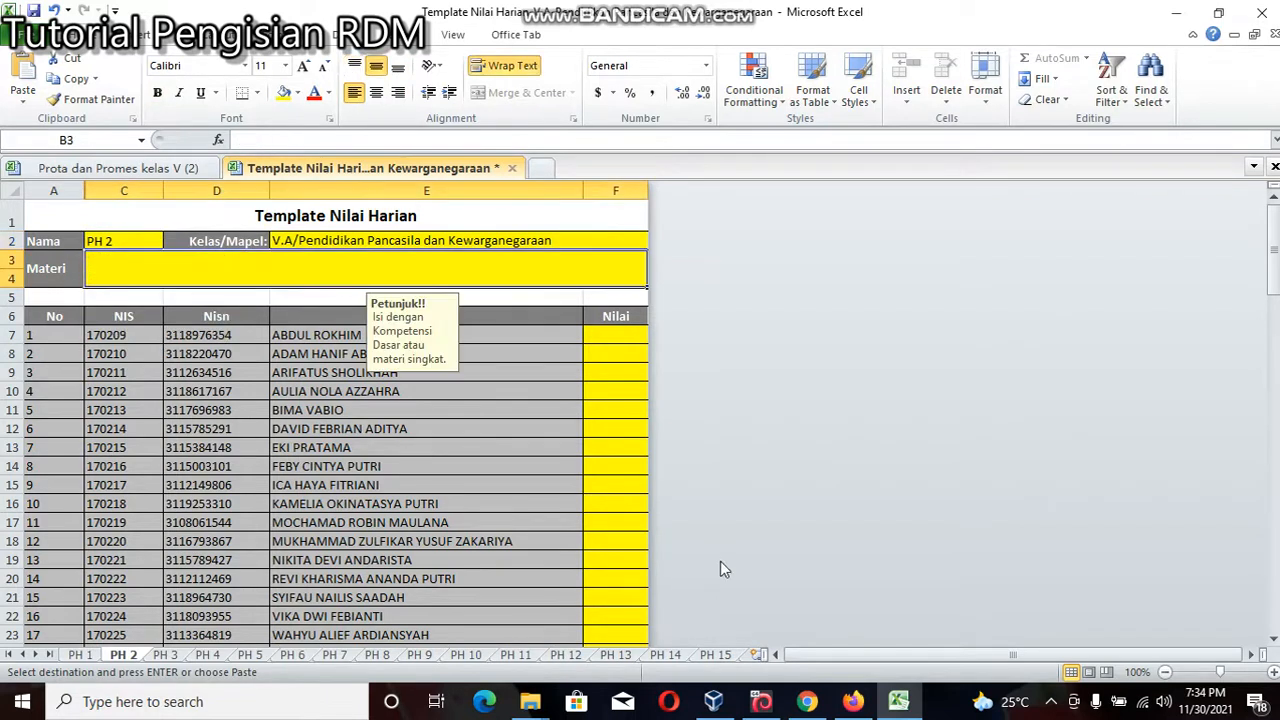
click(166, 170)
scroll(400, 440, down, 1)
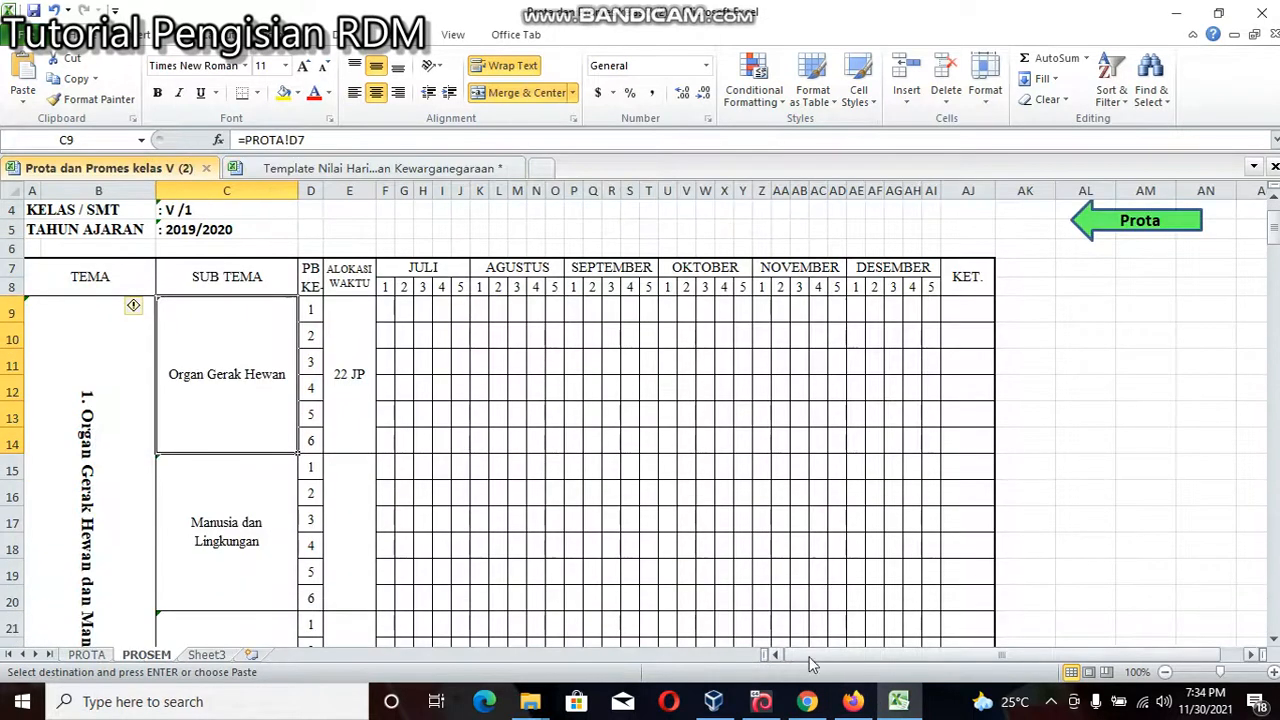
click(300, 170)
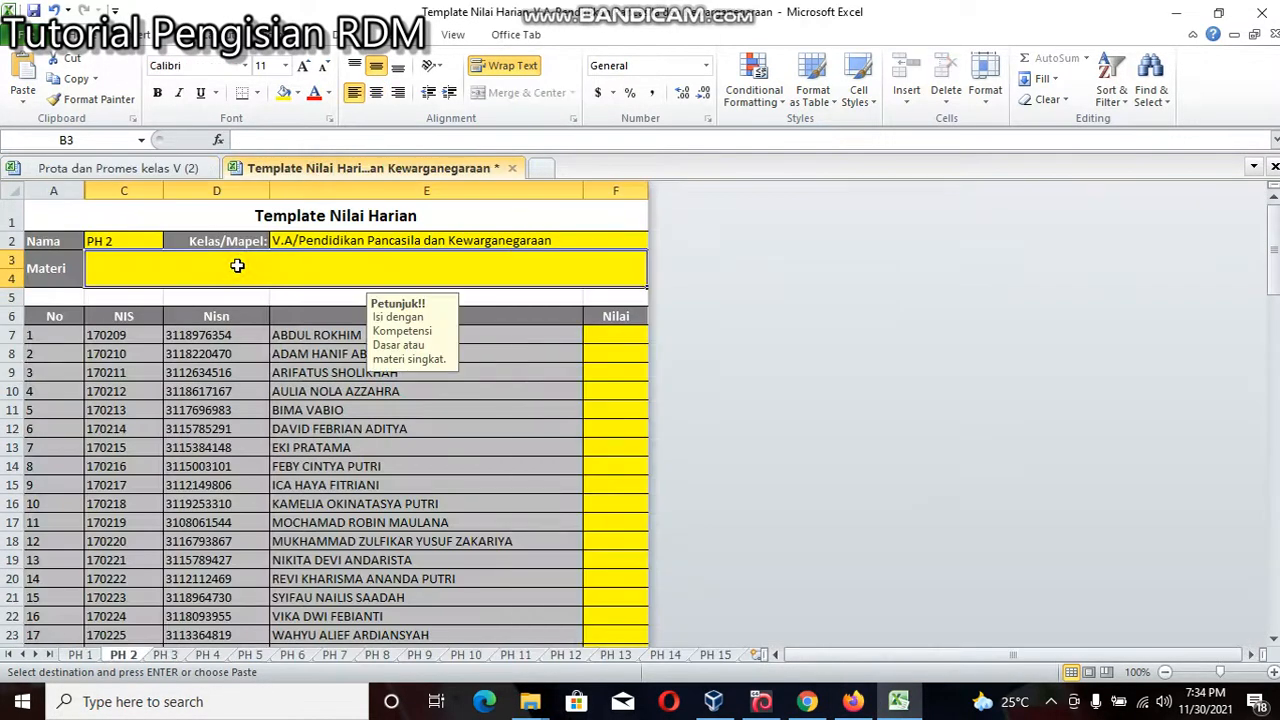
text(Manusia dan Lingkungan)
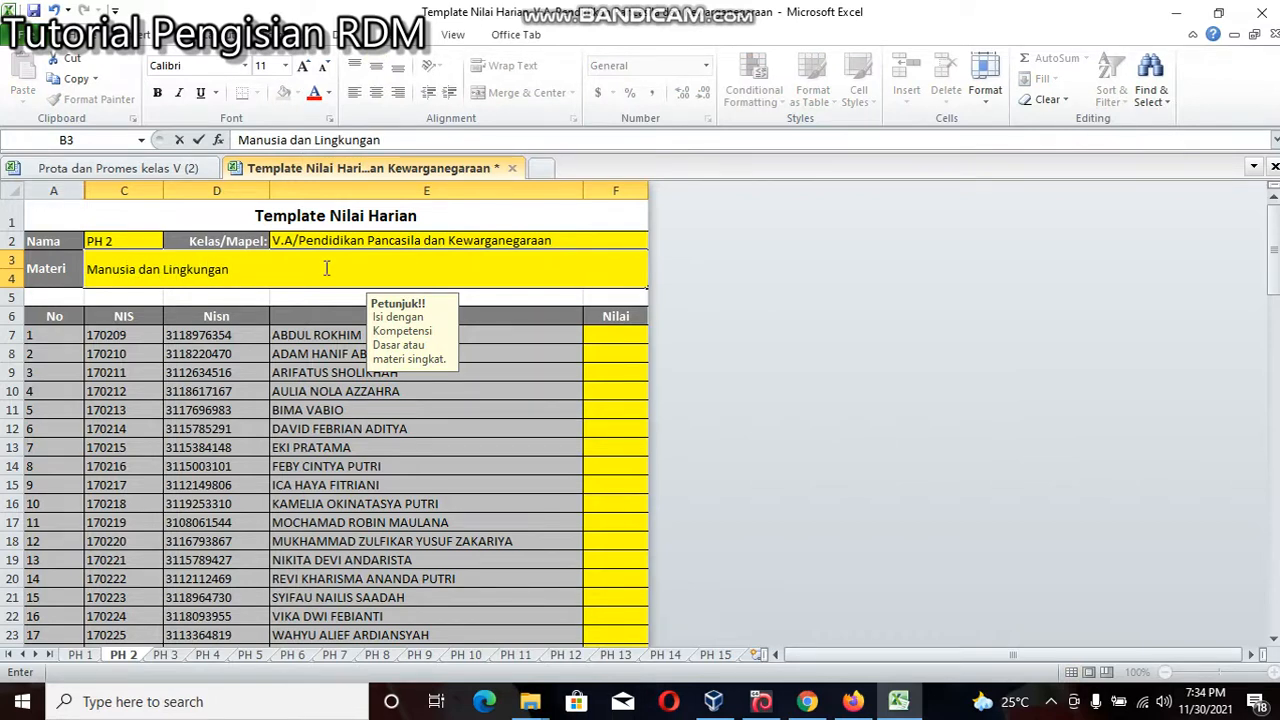
Step: Enter a Nilai of 82 for each of the first two students on the PH 2 sheet
click(594, 334)
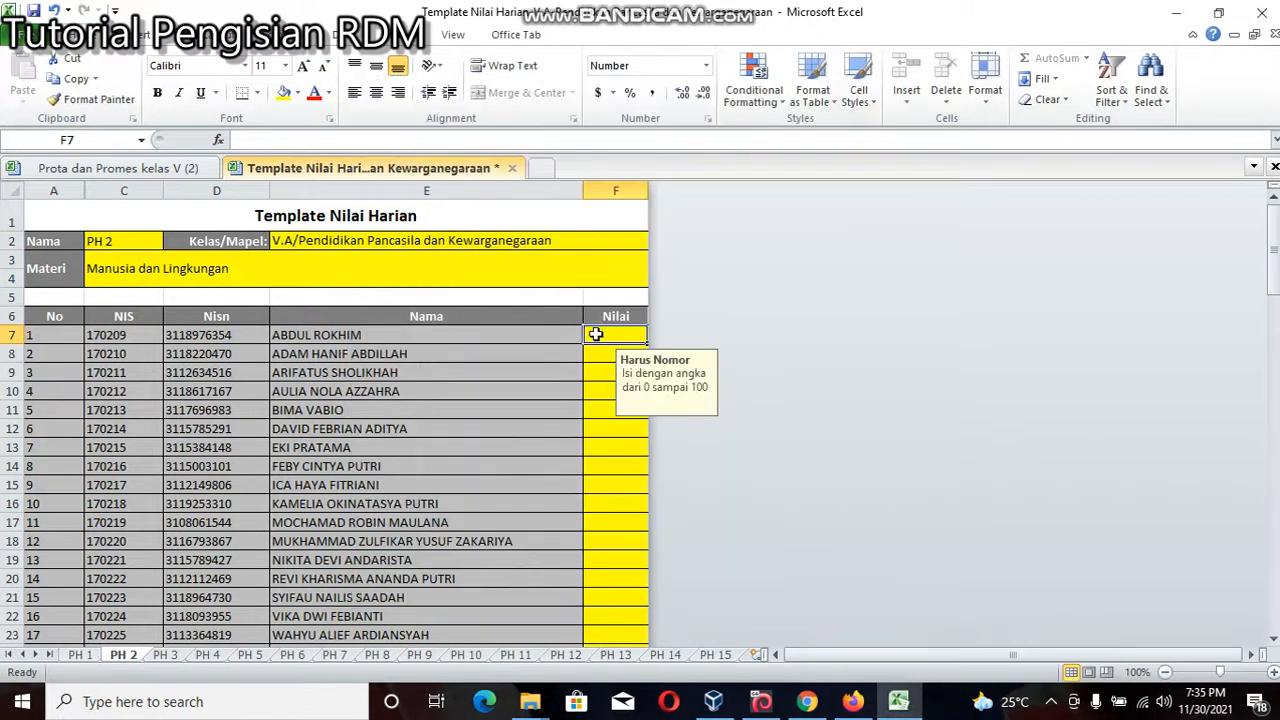
text(82)
key(Return)
text(82)
click(628, 426)
Step: Copy student 2's grade of 82 to the Nilai cells of students 3 through 17 and save the template workbook
click(610, 355)
key(ctrl+c)
drag(637, 366, 614, 608)
drag(614, 575, 612, 572)
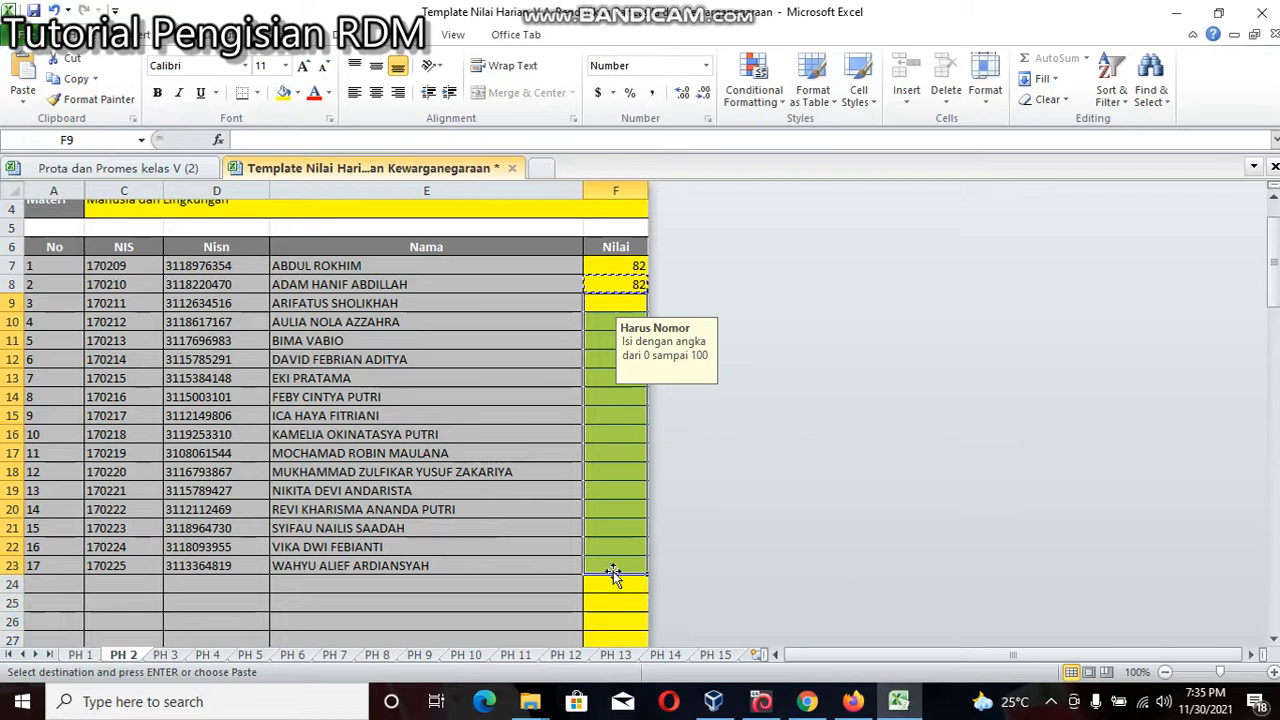
key(ctrl+v)
click(522, 468)
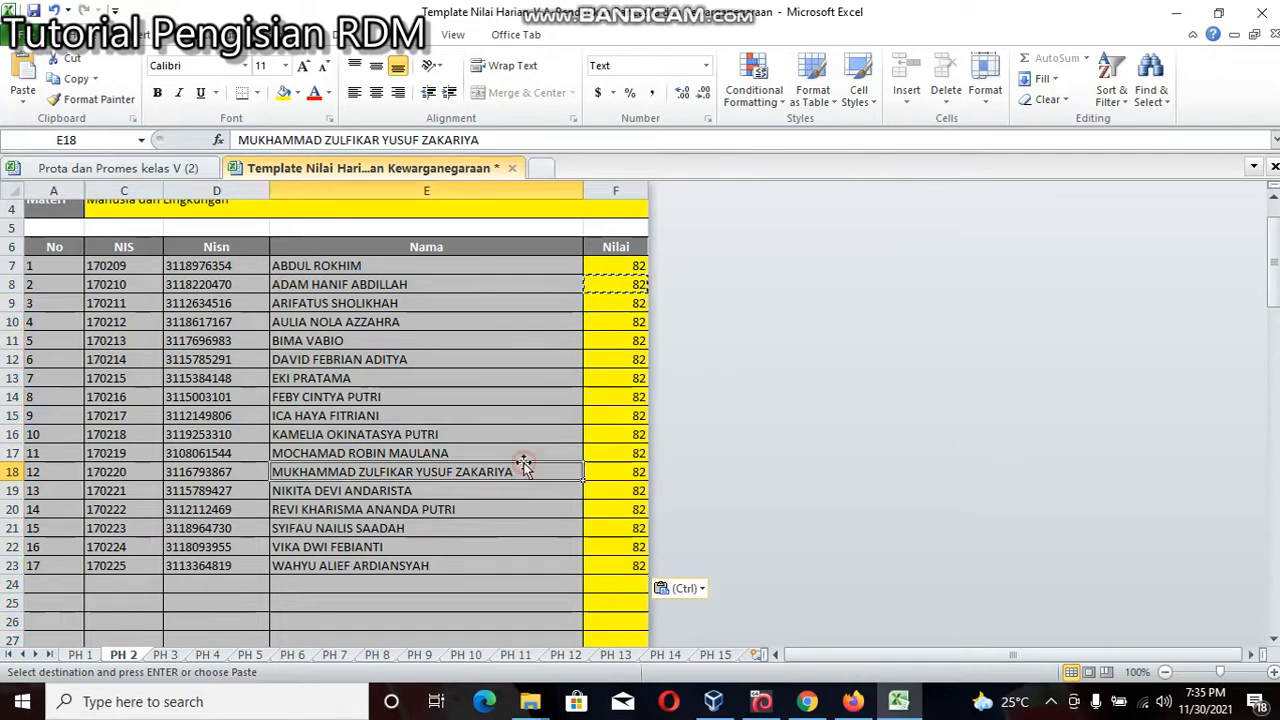
scroll(490, 468, up, 1)
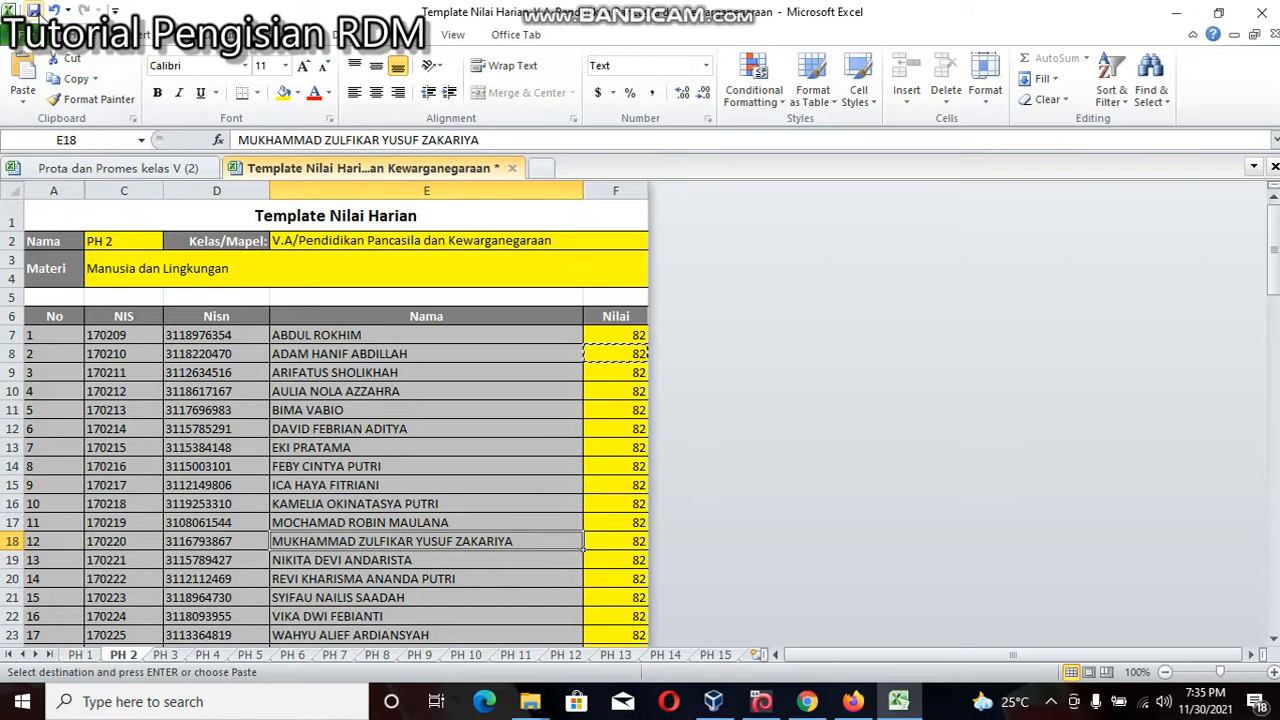
click(33, 11)
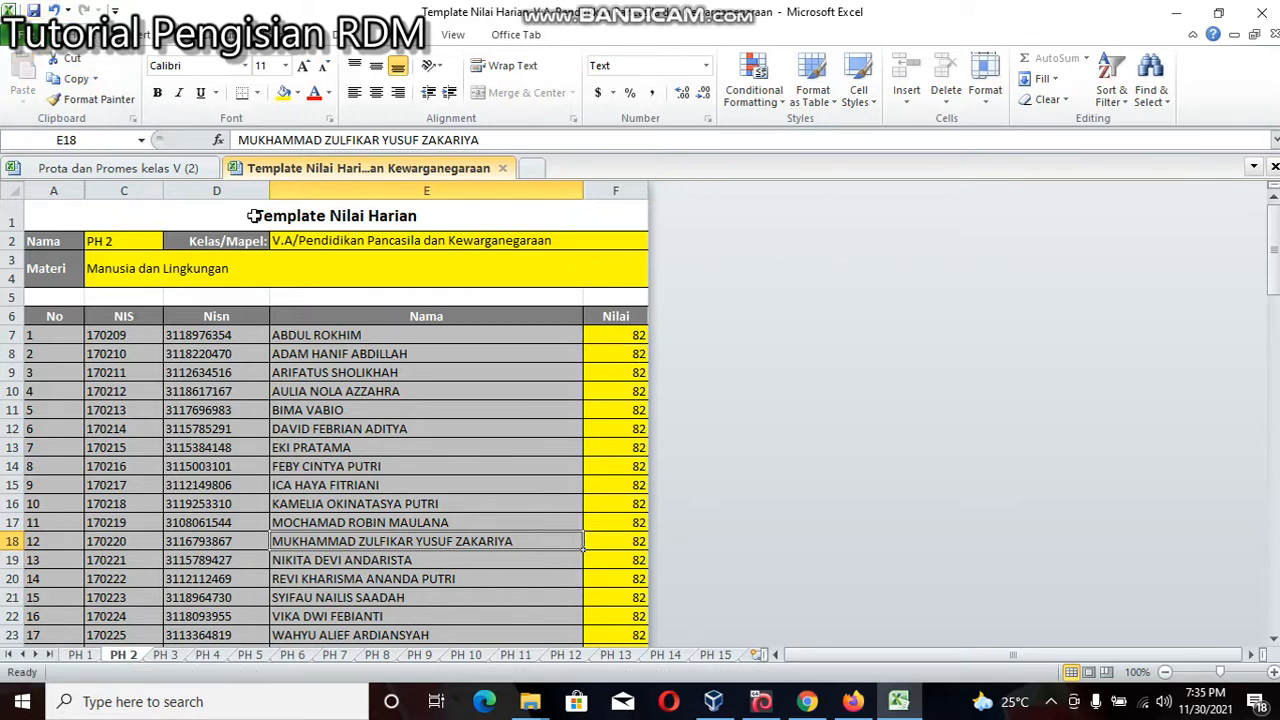
Step: Switch to Rapor Digital Madrasah in Firefox and upload the completed Template Nilai Harian workbook for PPKn V.A from Documents to Nilai Harian
click(852, 701)
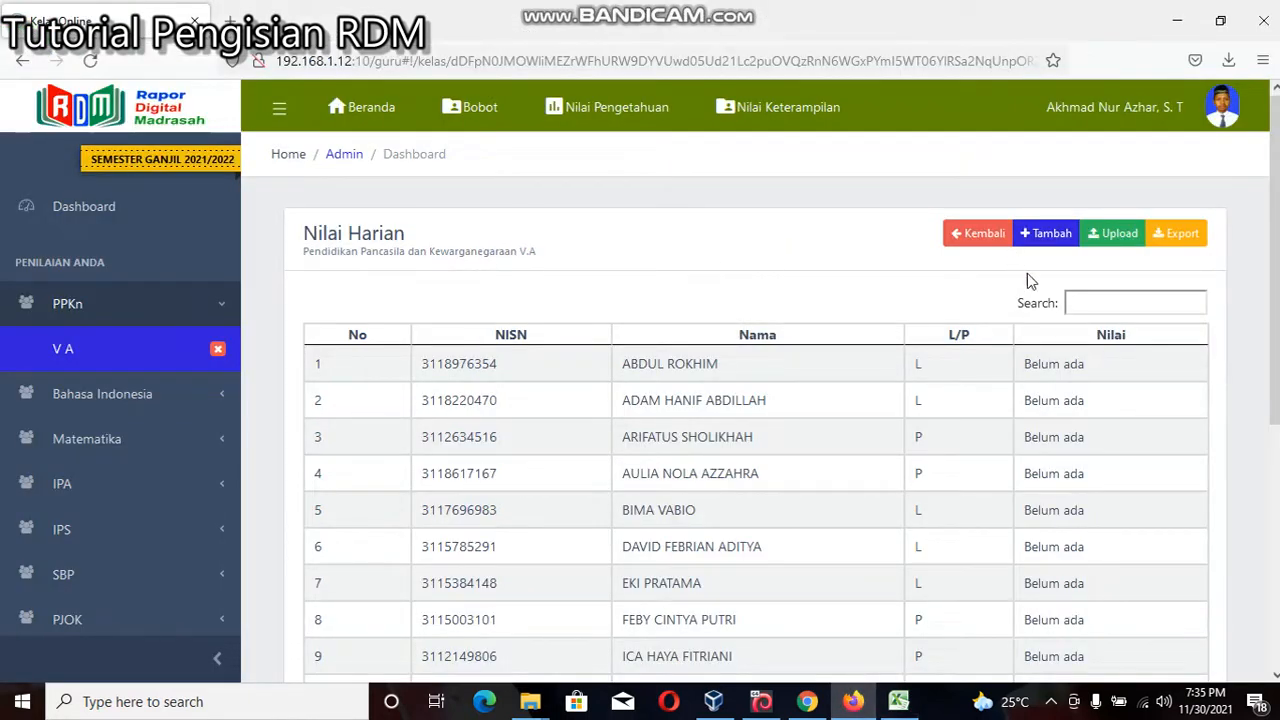
click(1125, 237)
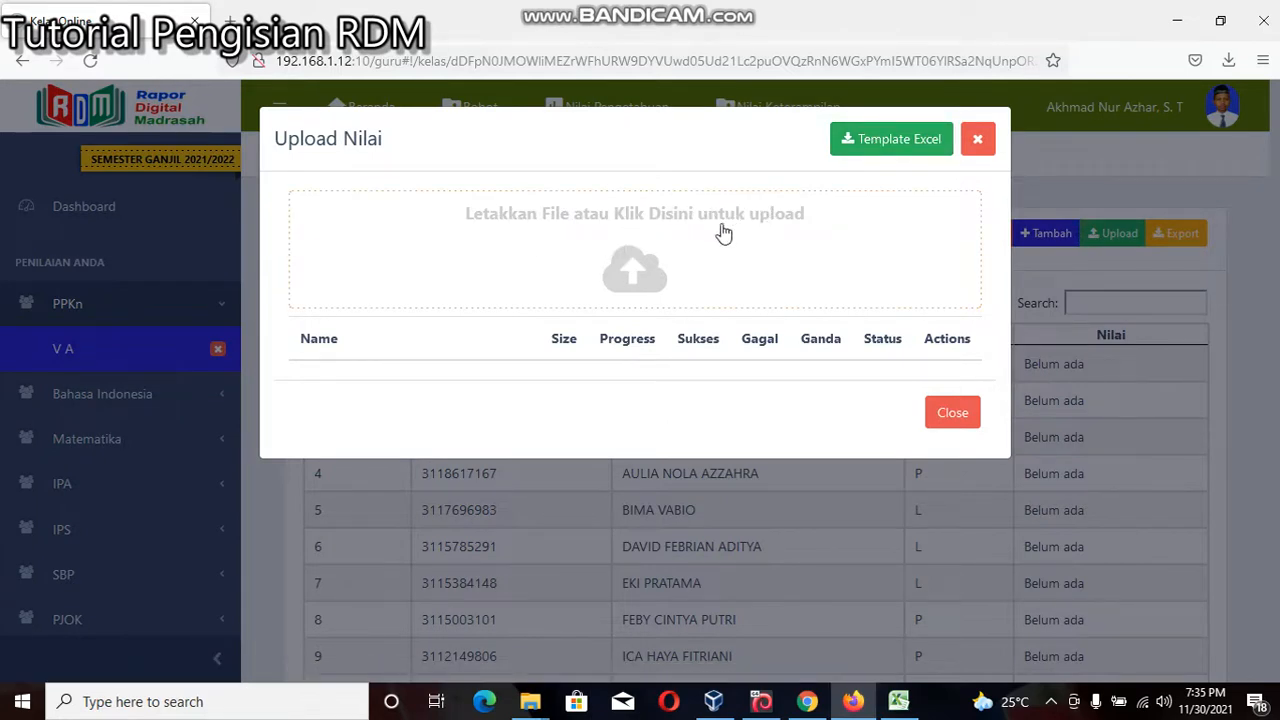
click(639, 274)
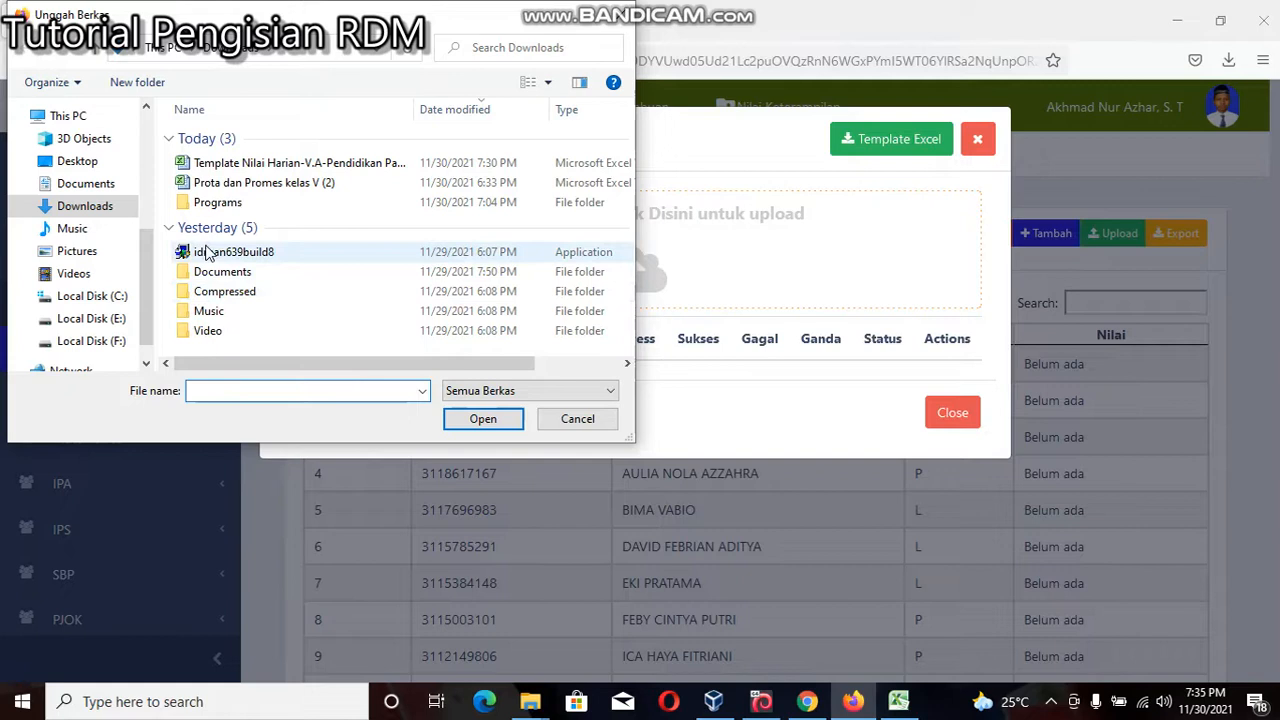
click(118, 184)
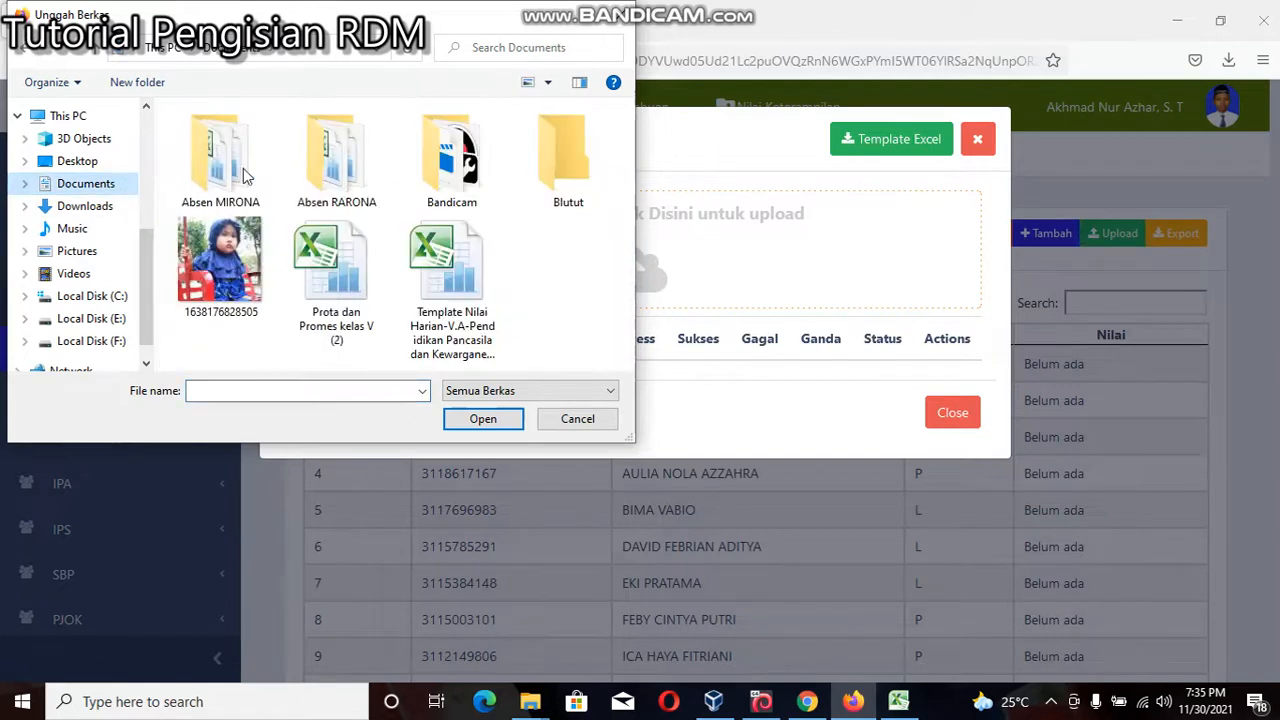
click(430, 300)
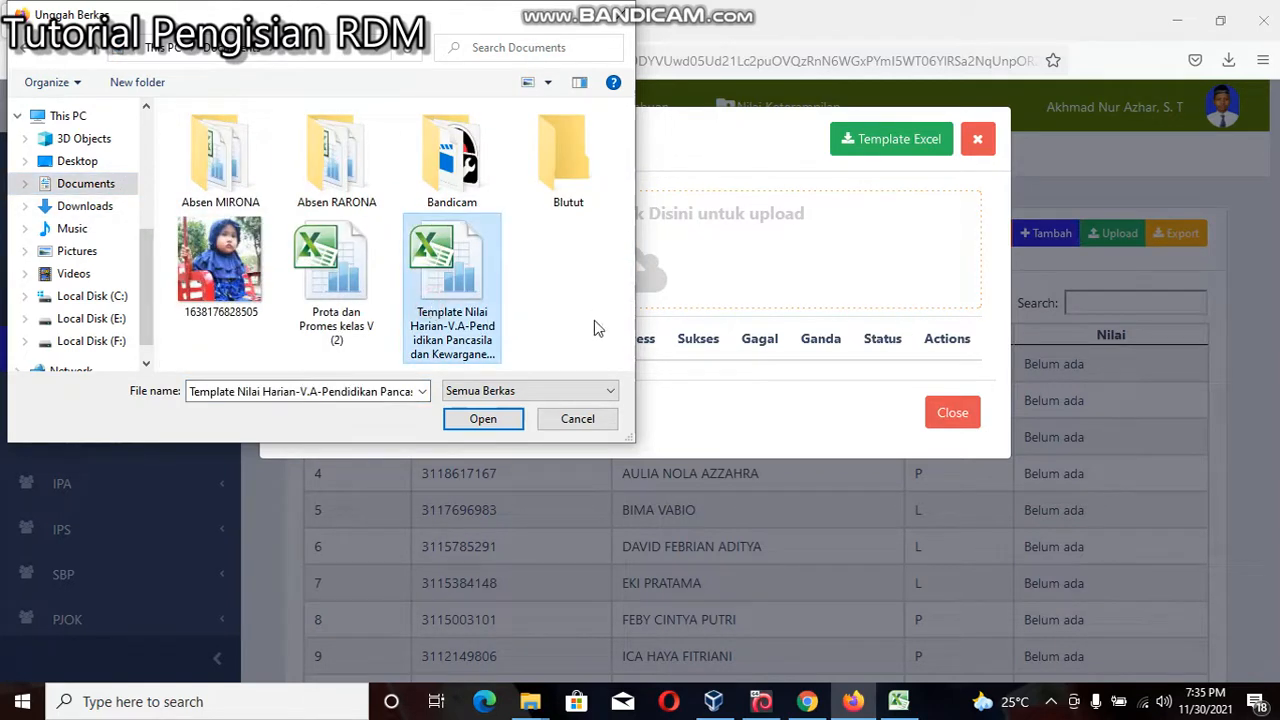
click(505, 416)
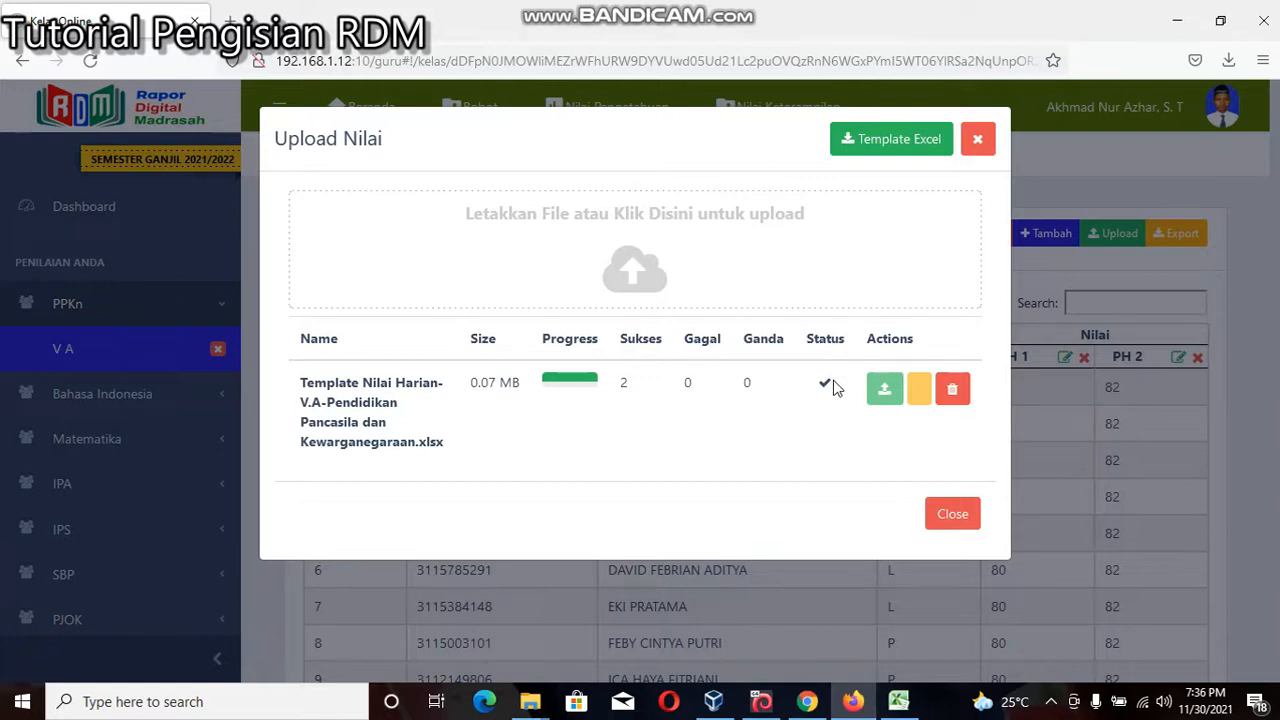
click(952, 514)
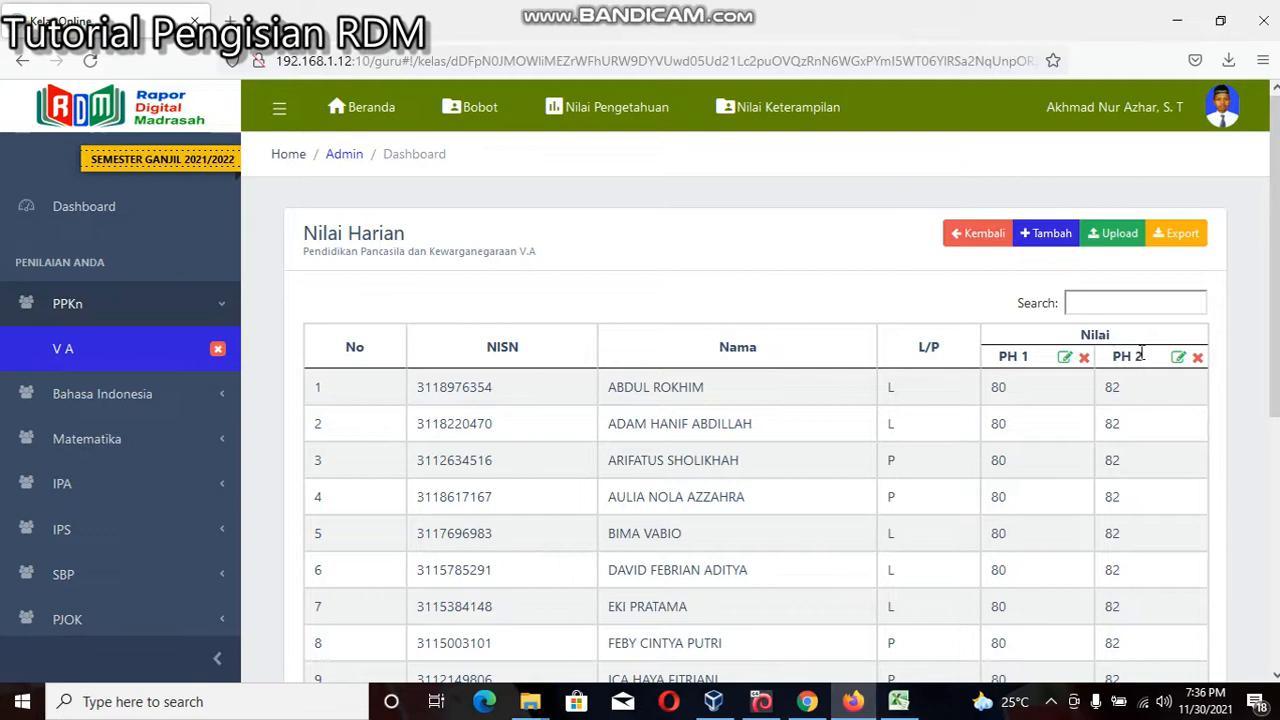
Step: Edit the PH 1 grades, set student 5's Nilai to 85, and save the change
scroll(800, 440, down, 2)
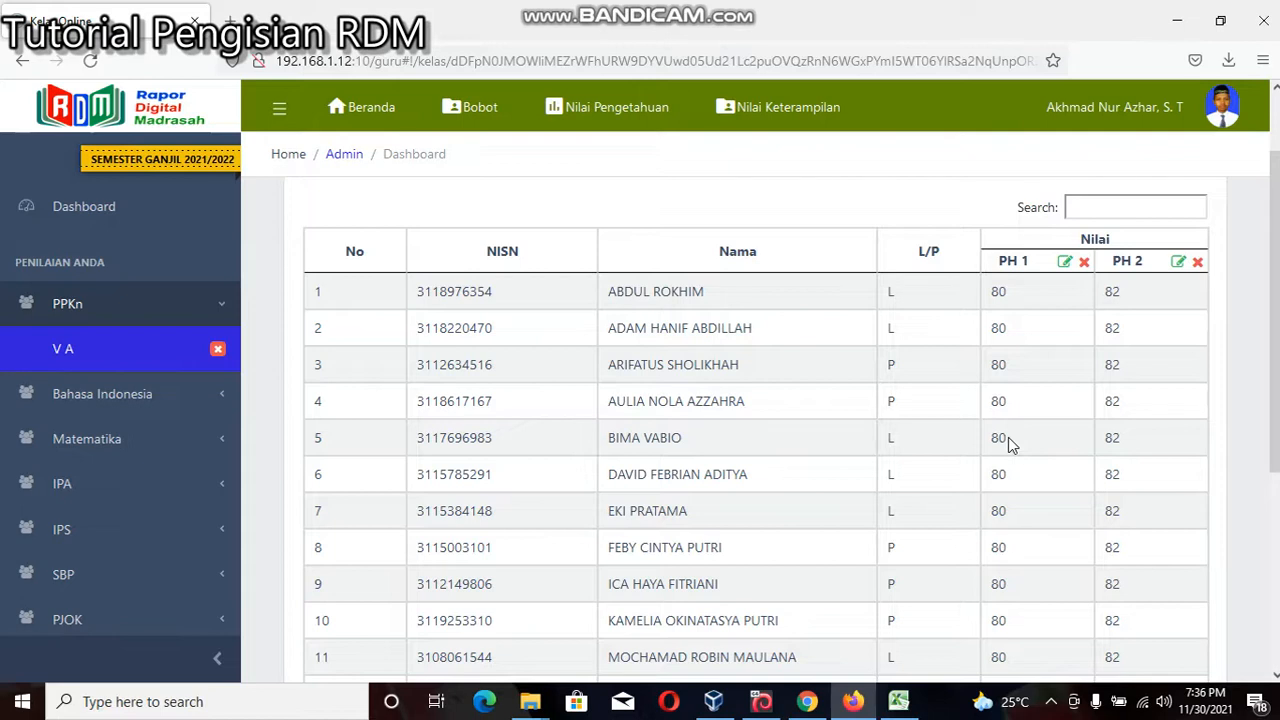
click(1066, 264)
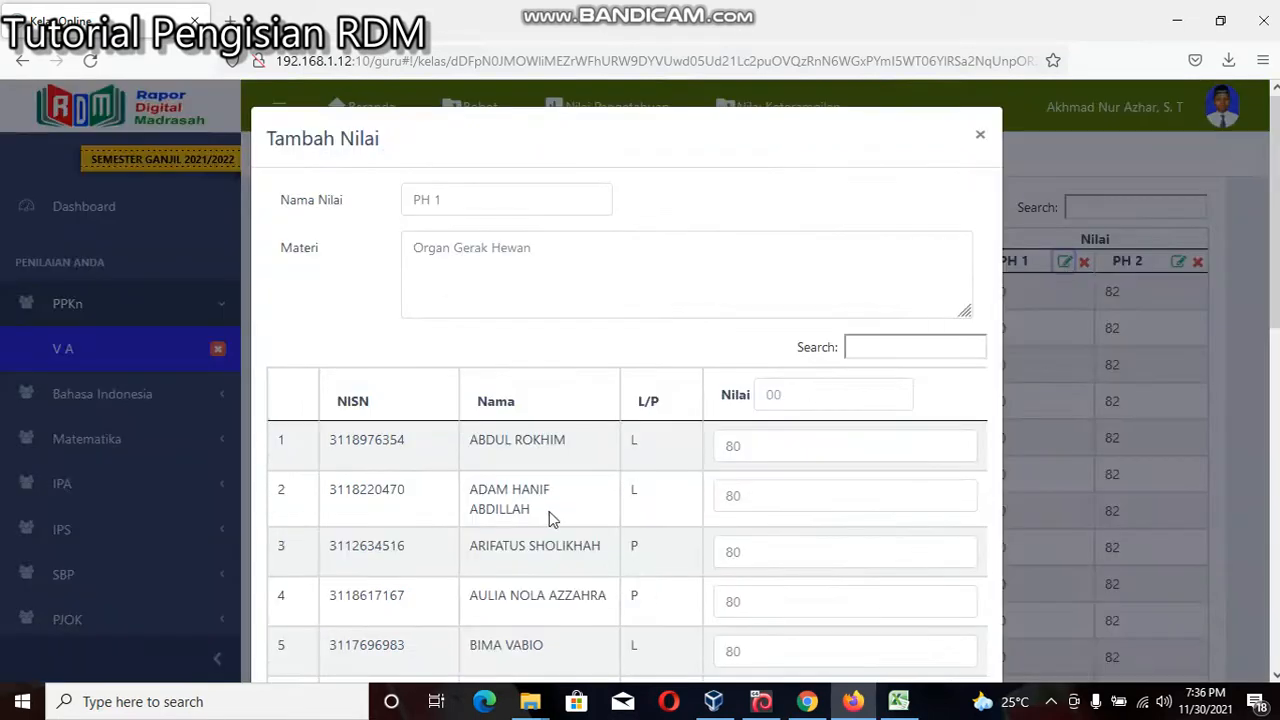
scroll(552, 520, down, 2)
click(750, 543)
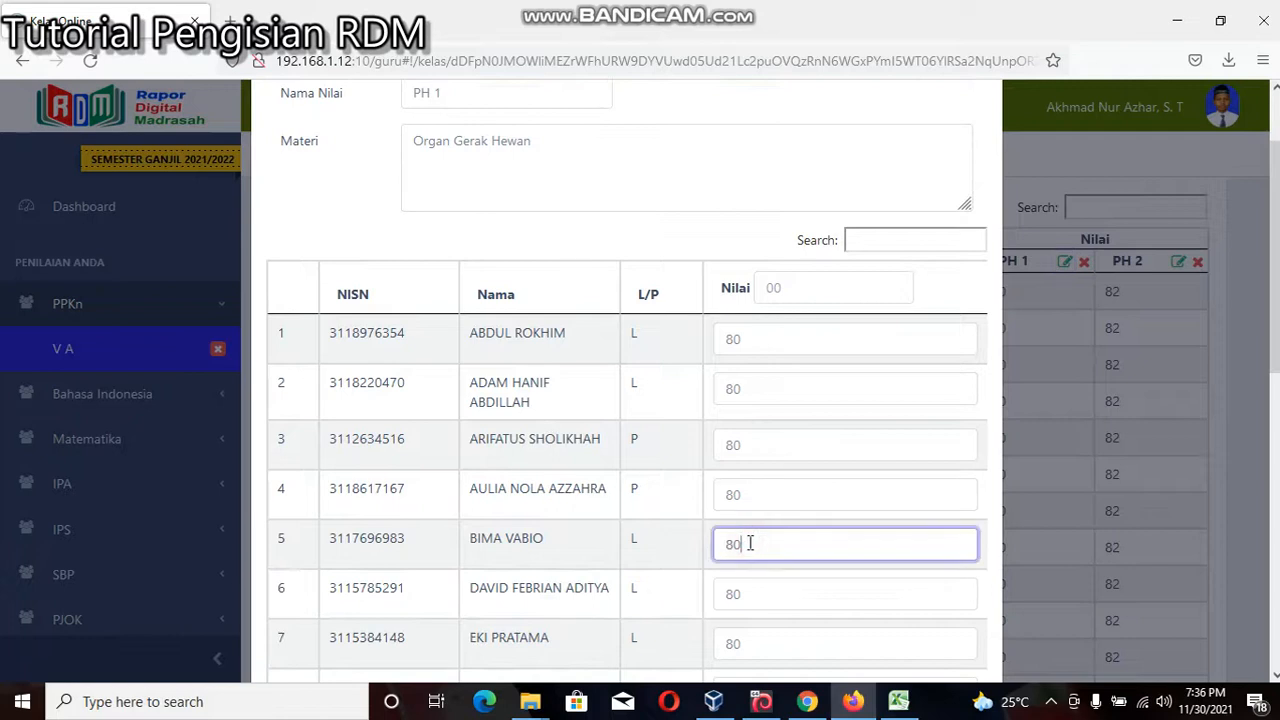
scroll(700, 530, down, 7)
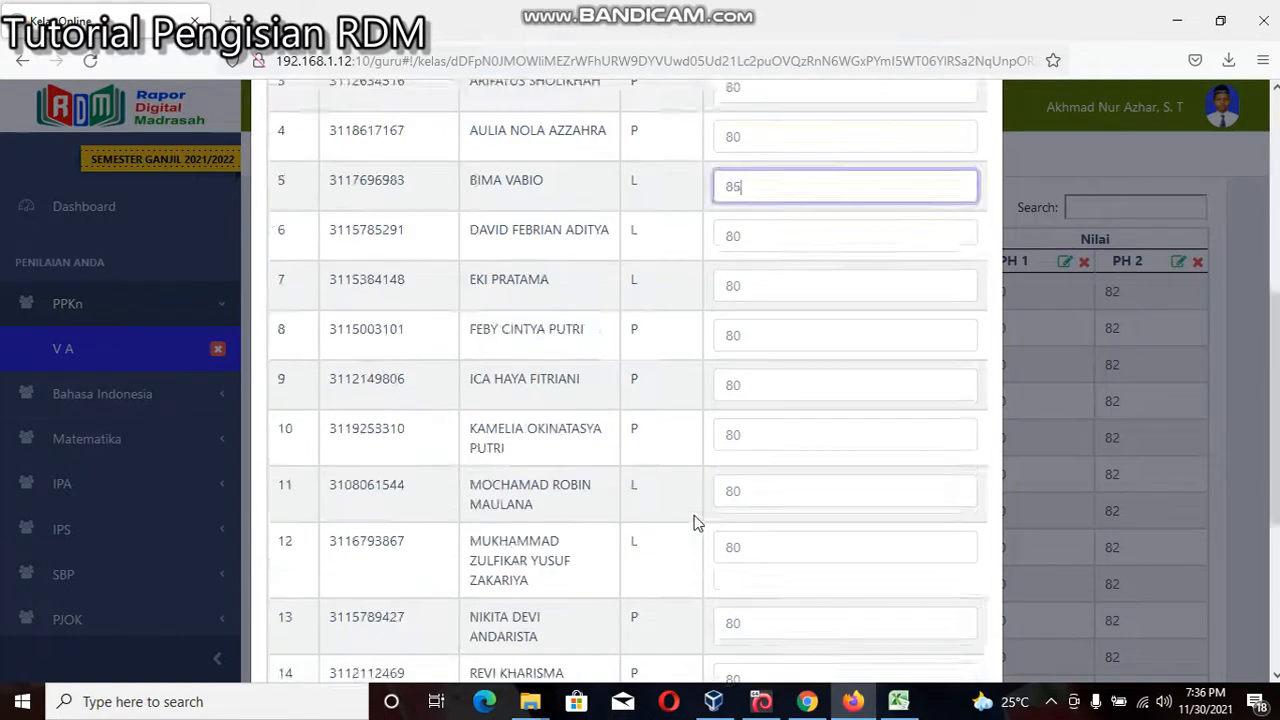
click(928, 626)
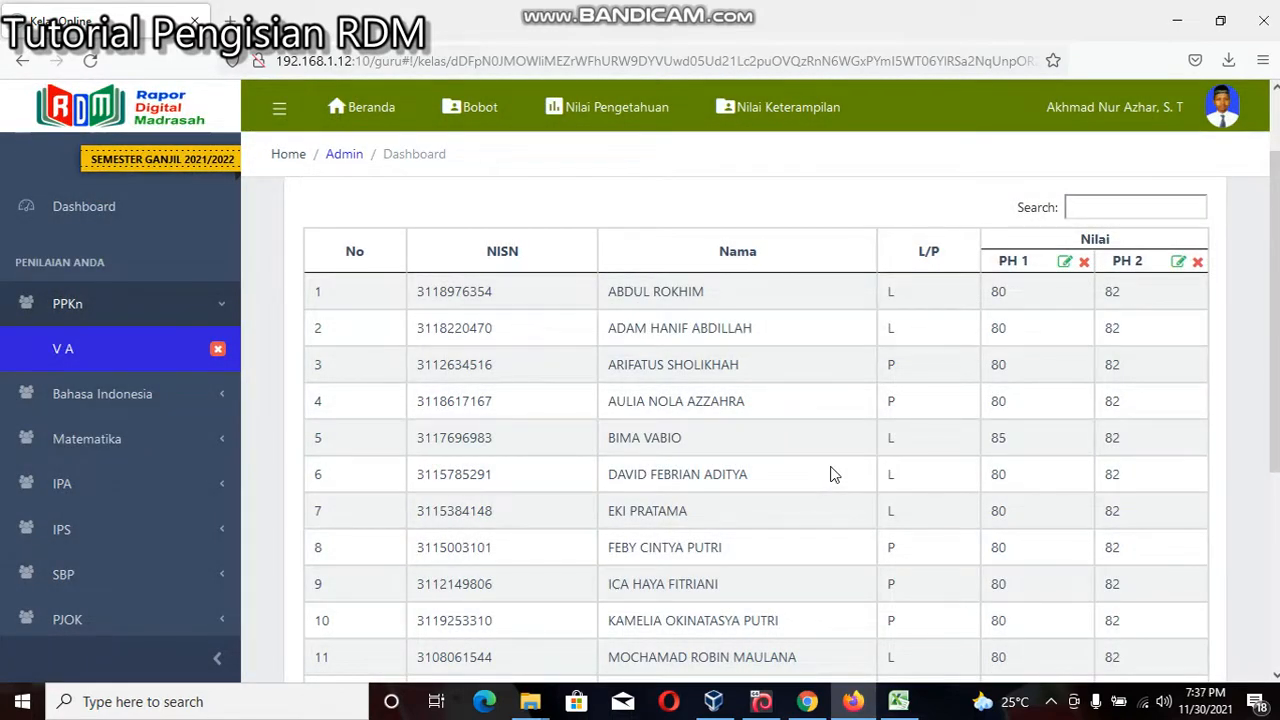
Step: Go to Nilai Pengetahuan and open the PAS/PAT grade entry page for PPKn V A
scroll(809, 411, up, 1)
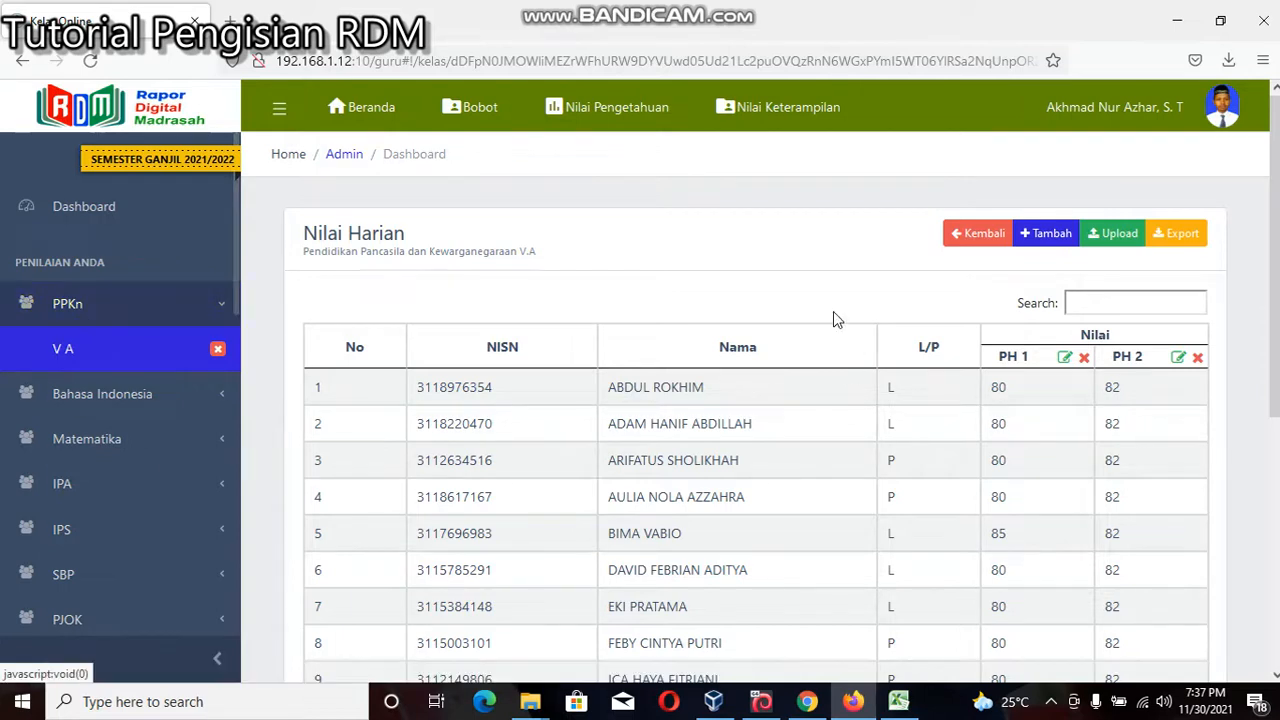
click(627, 118)
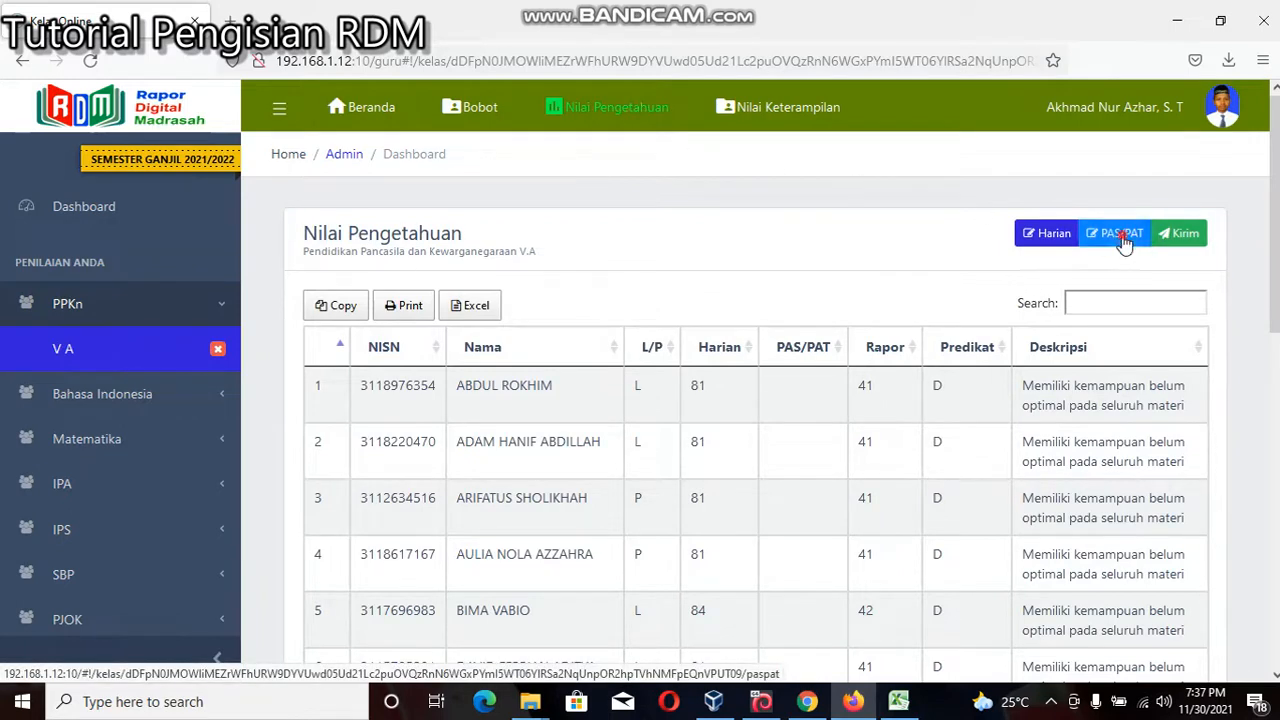
click(1122, 236)
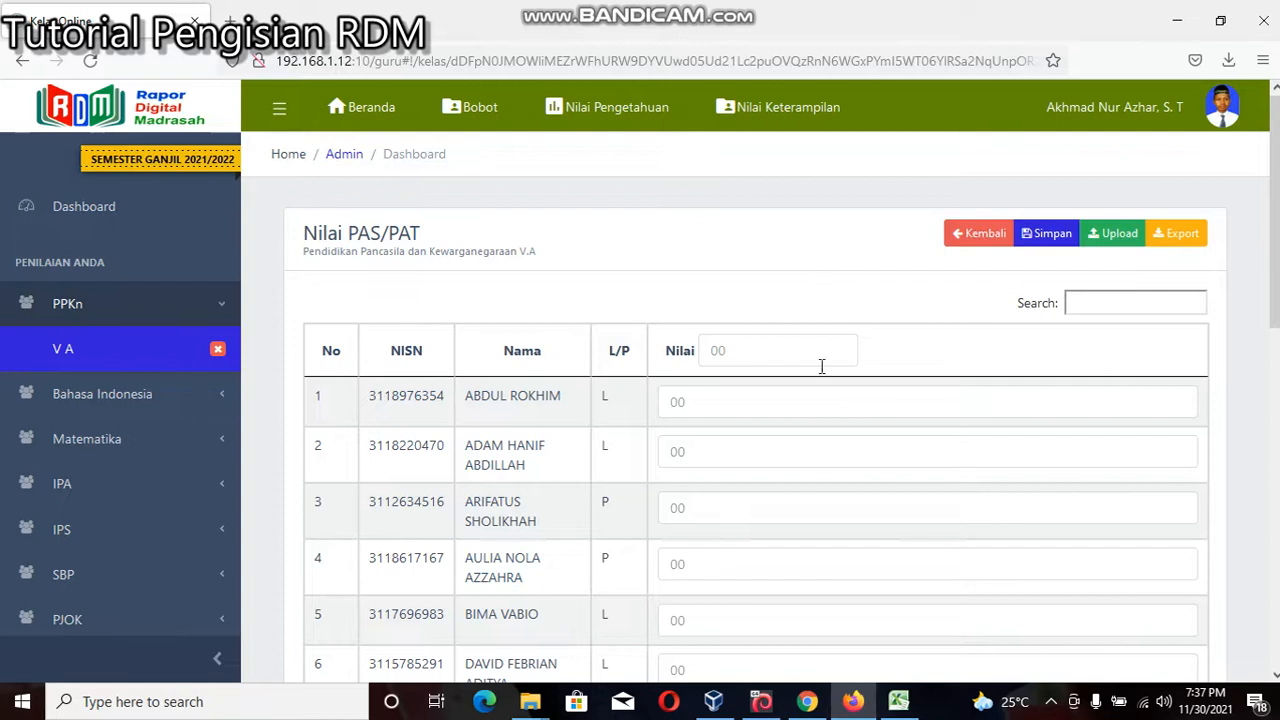
Step: Enter PAS/PAT grades of 78 for student 1, 76 for student 2 and 78 for student 4
click(712, 405)
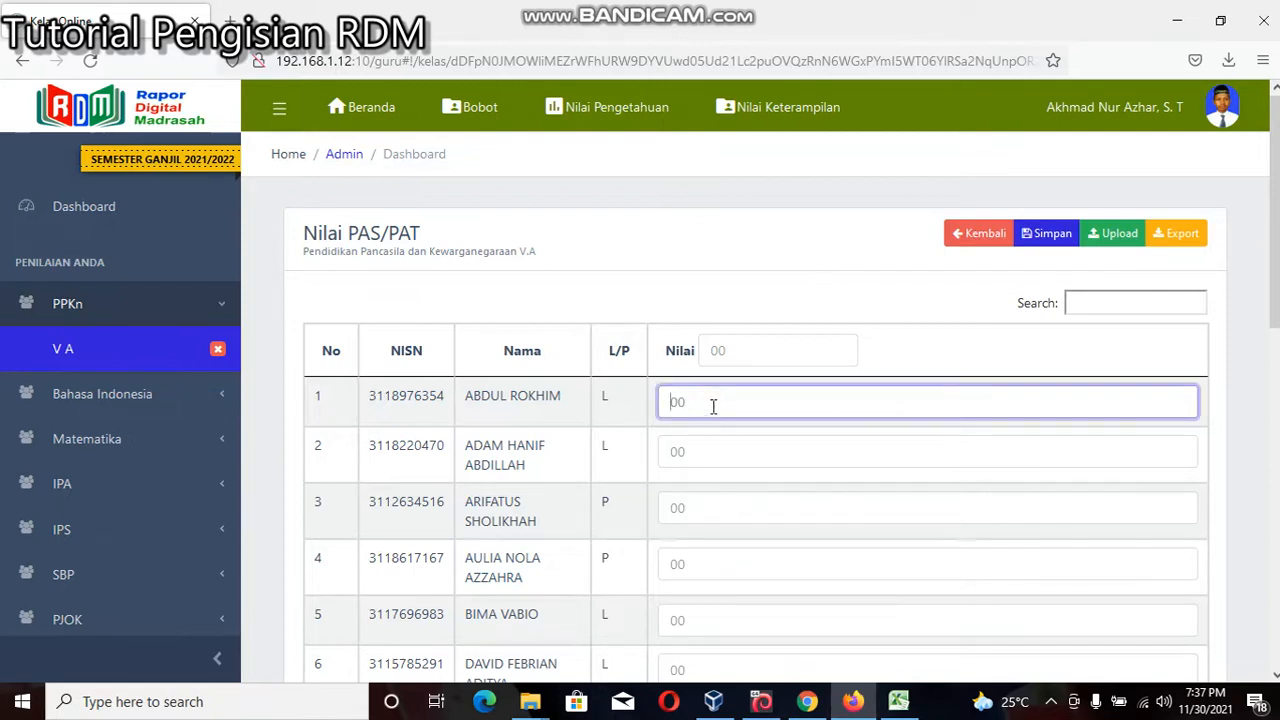
text(78)
click(701, 453)
text(76)
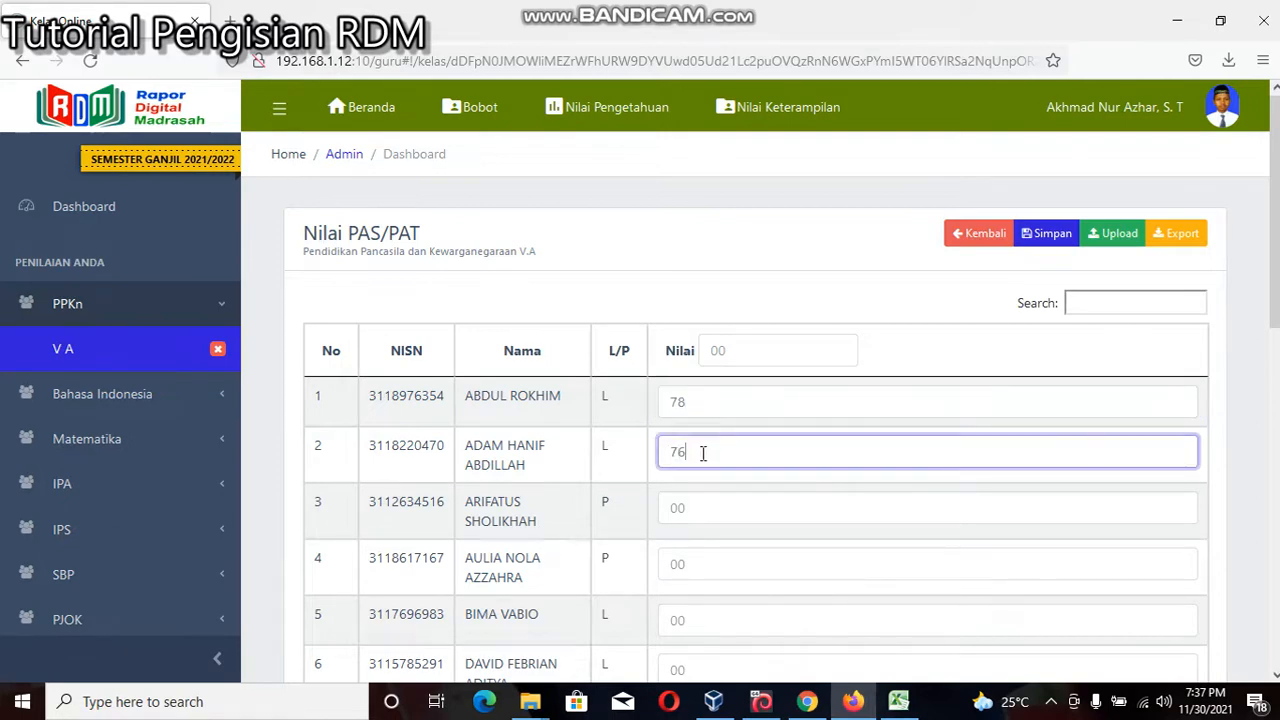
scroll(740, 475, down, 2)
click(713, 462)
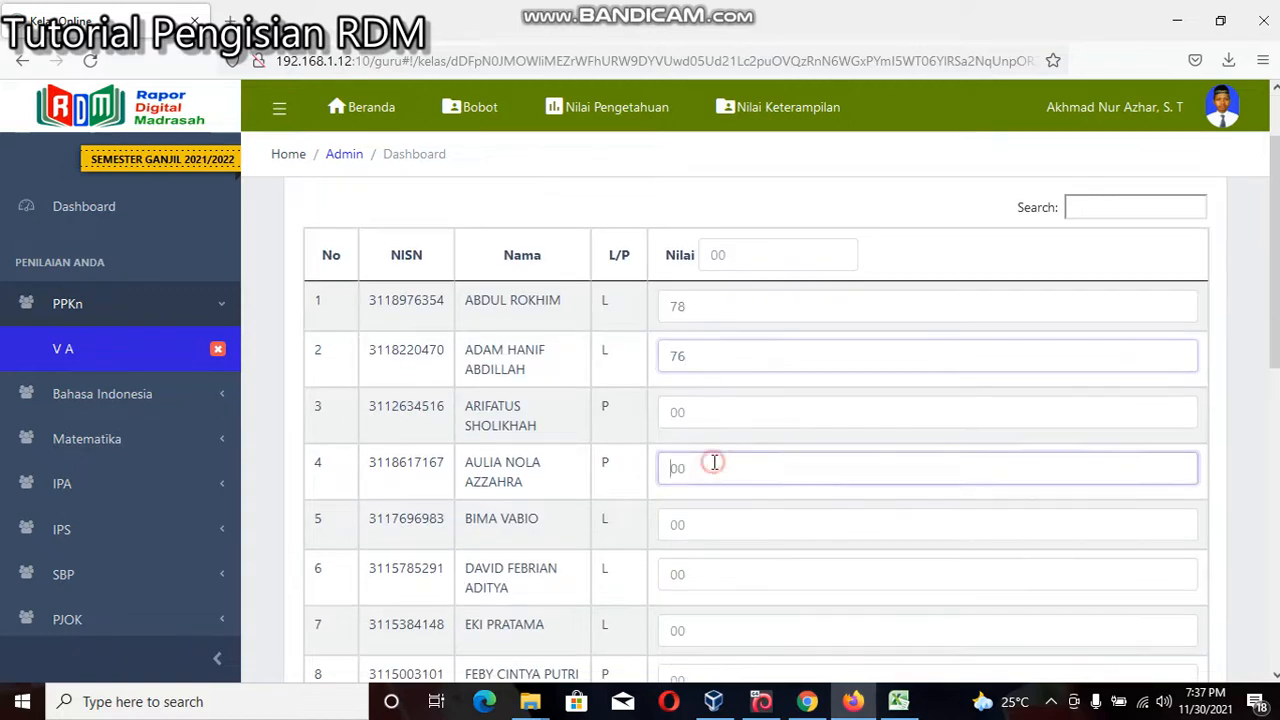
text(78)
scroll(765, 420, up, 2)
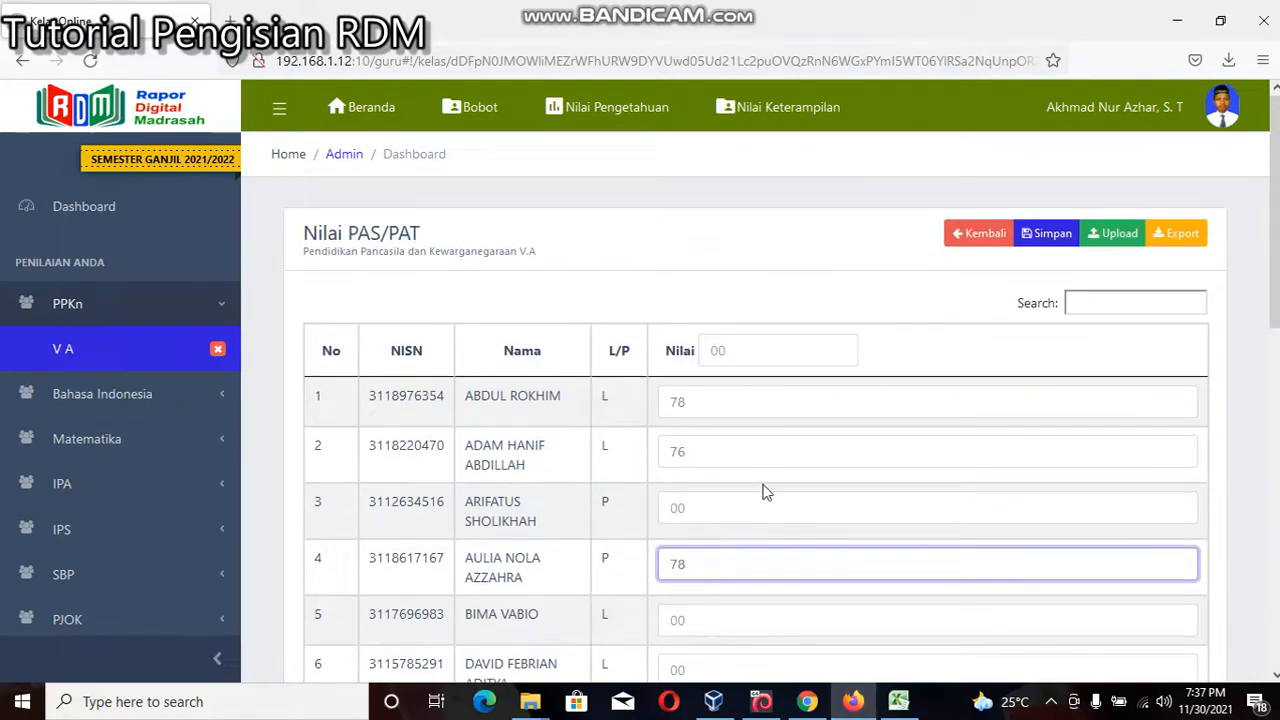
Step: Clear the PAS/PAT grades of students 1, 2 and 4
scroll(775, 491, down, 8)
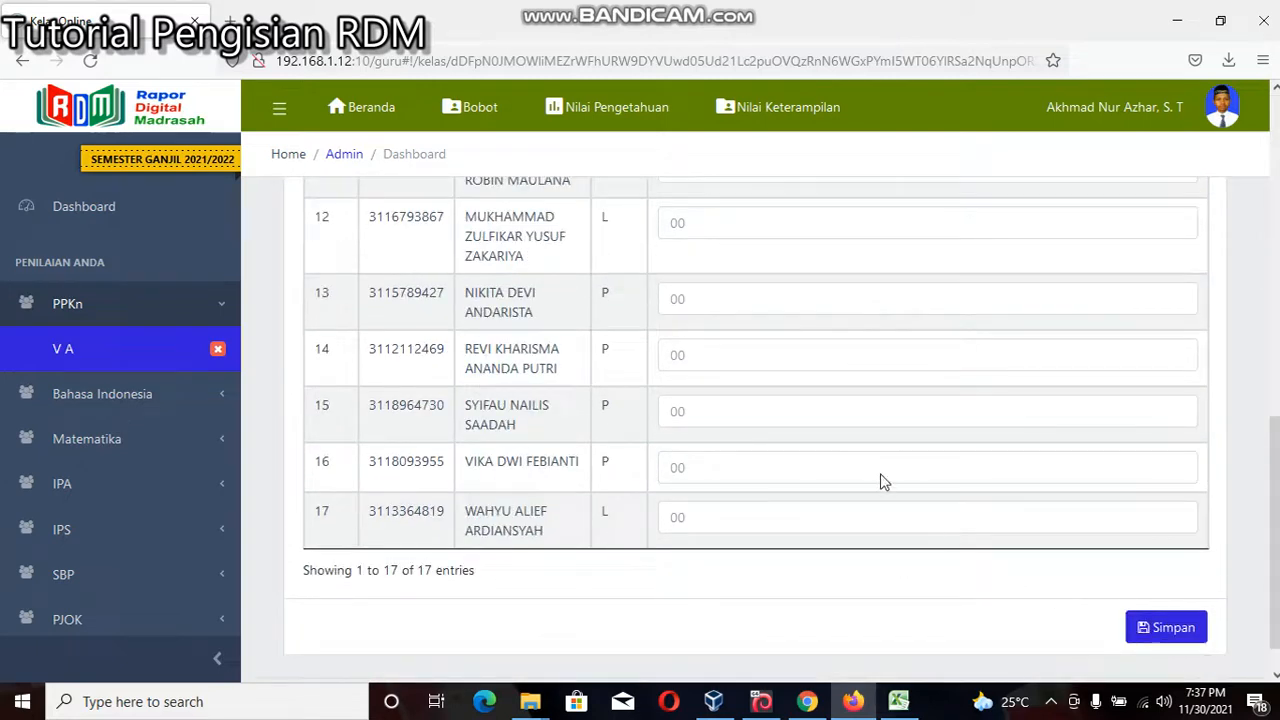
scroll(880, 482, up, 5)
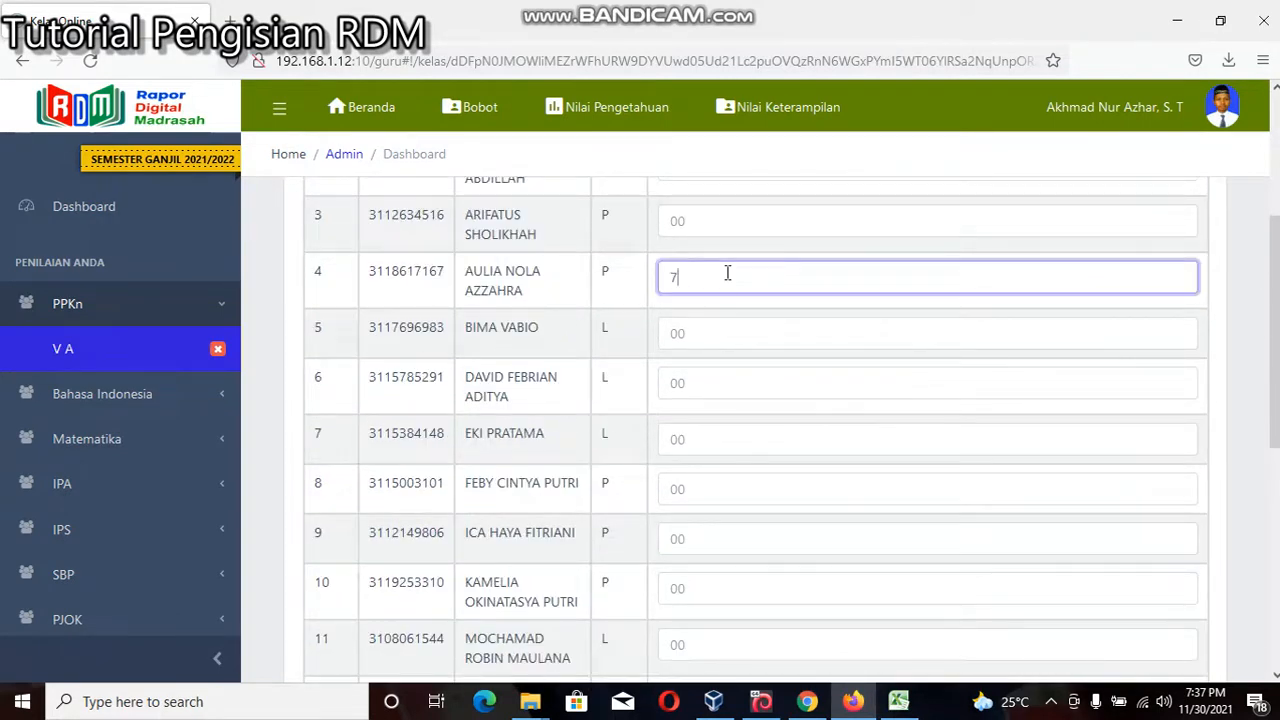
scroll(729, 275, up, 3)
click(706, 357)
key(BackSpace)
click(694, 307)
key(BackSpace)
key(BackSpace)
scroll(758, 330, up, 1)
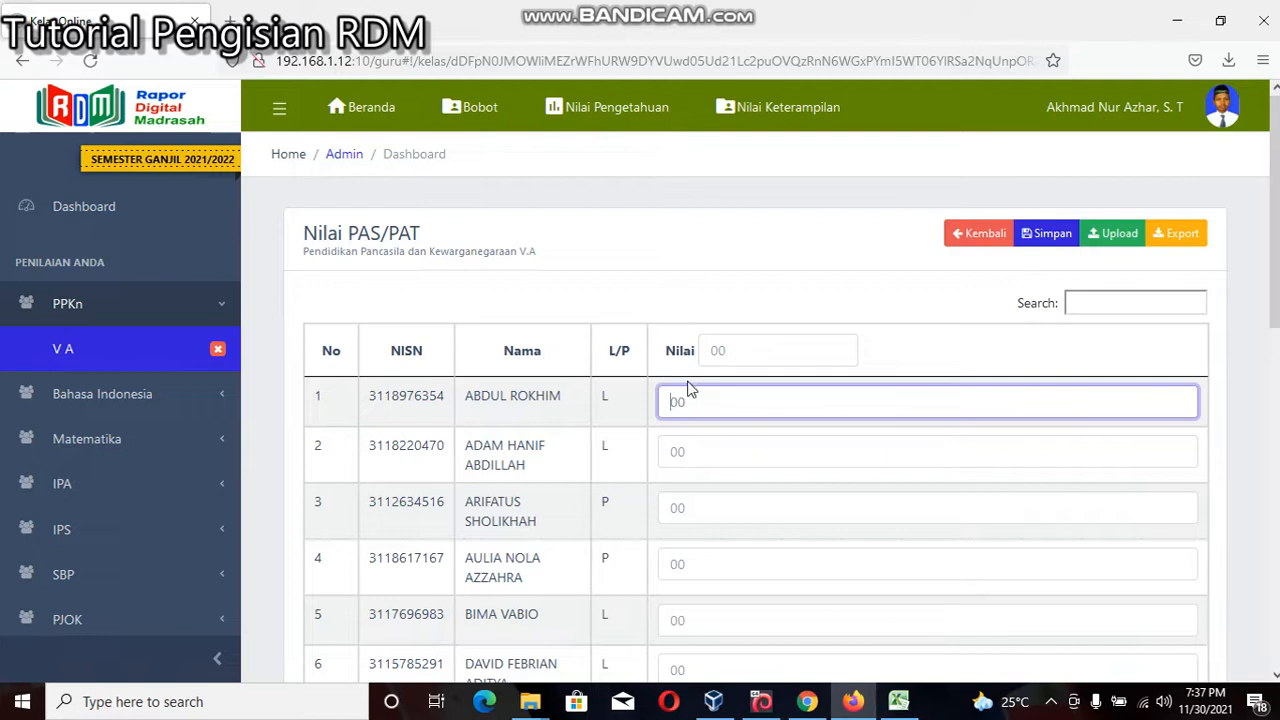
Step: Download the PAS/PAT grade template for PPKn V.A as an Excel file and close the upload dialog
click(1114, 243)
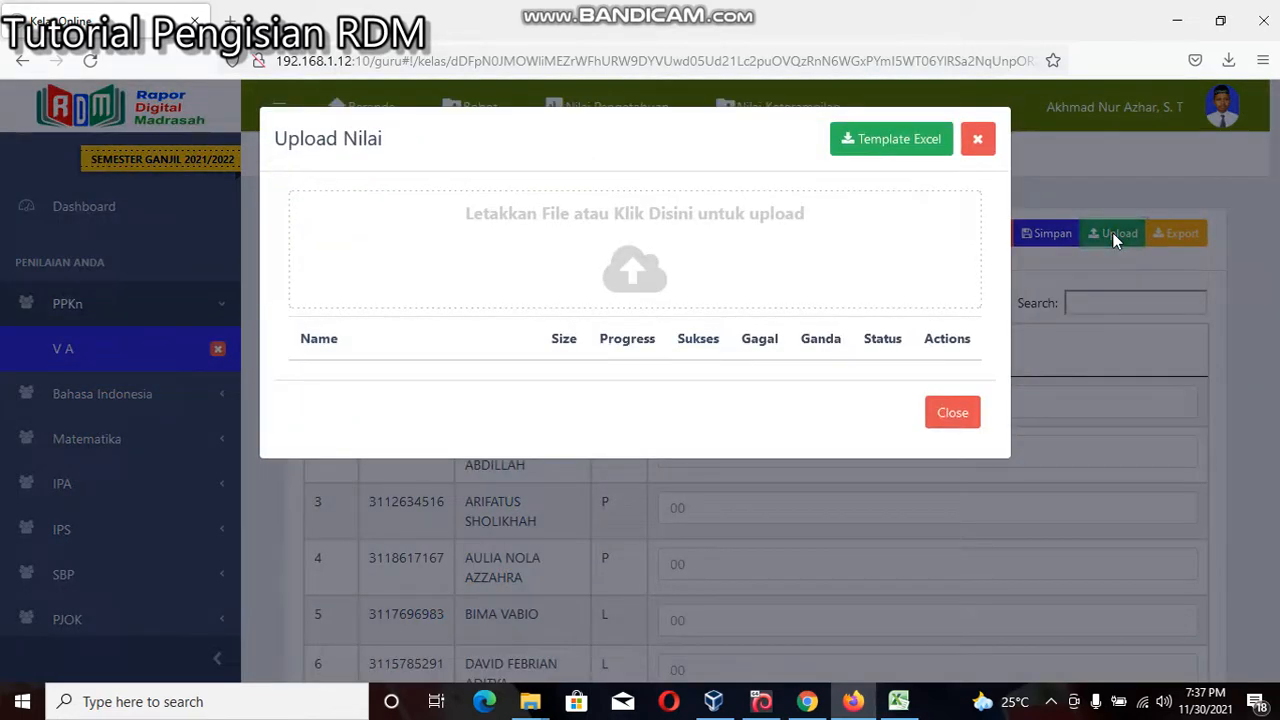
click(895, 141)
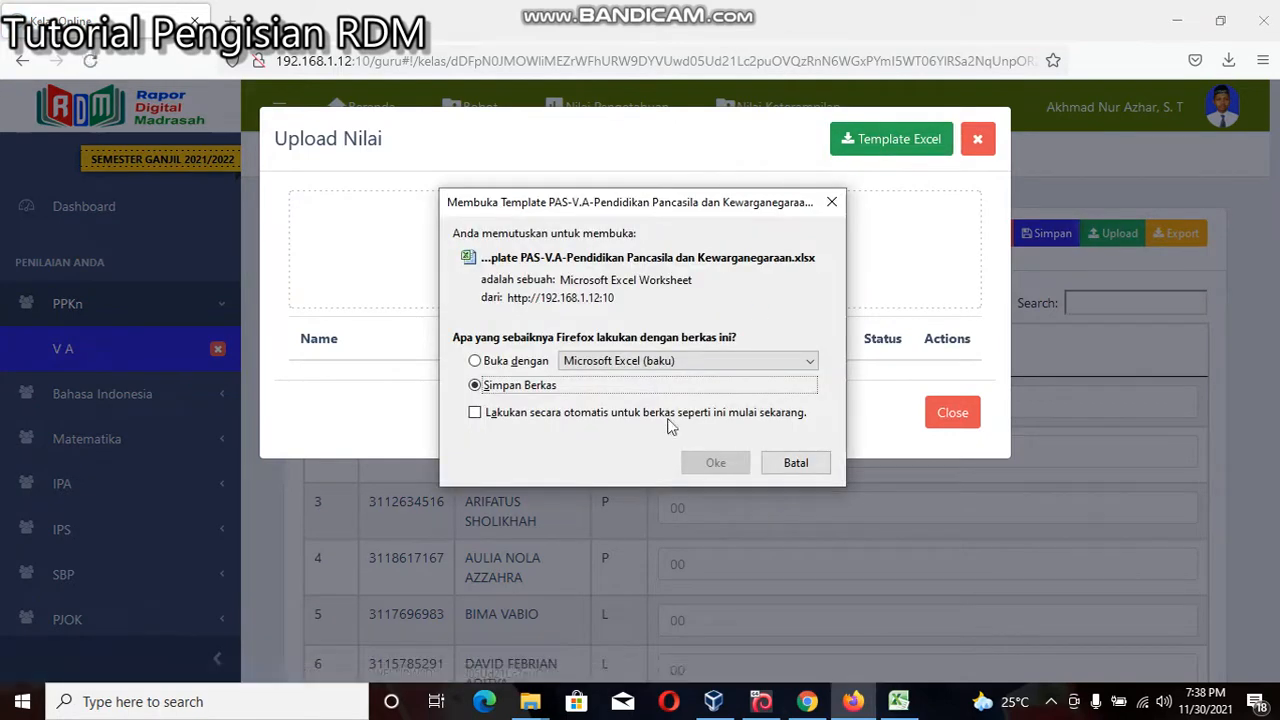
click(700, 462)
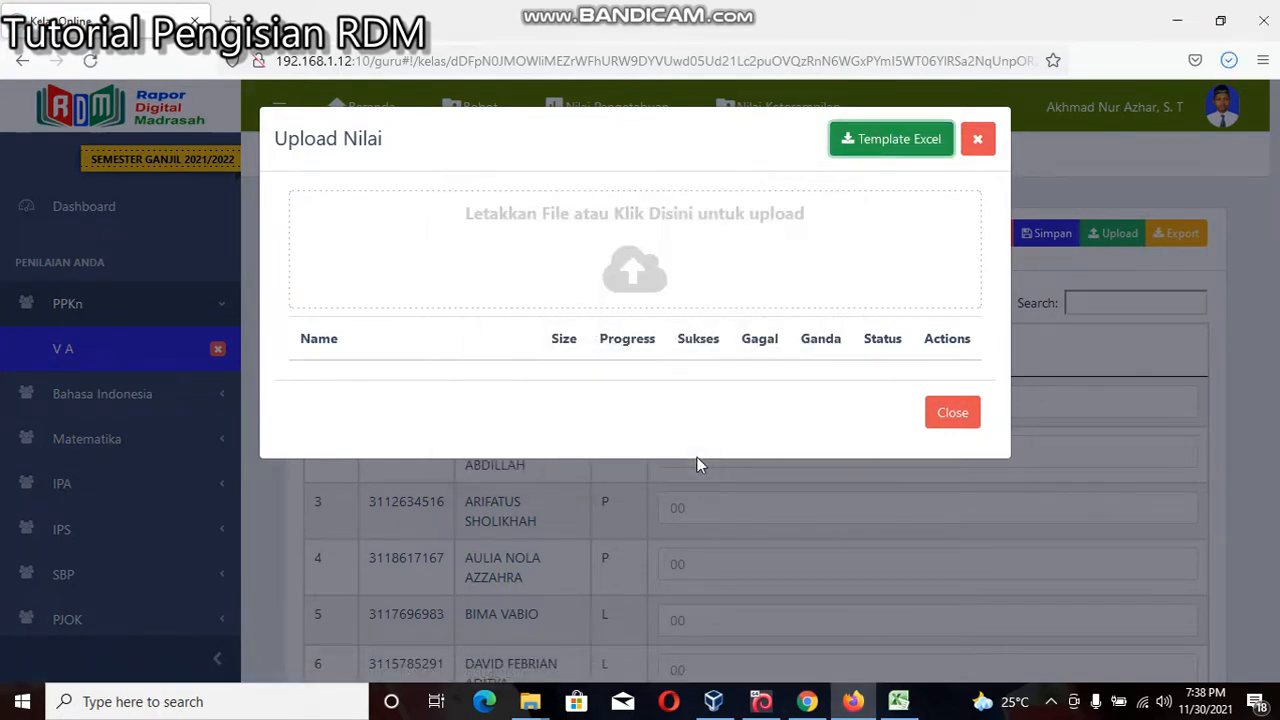
click(942, 420)
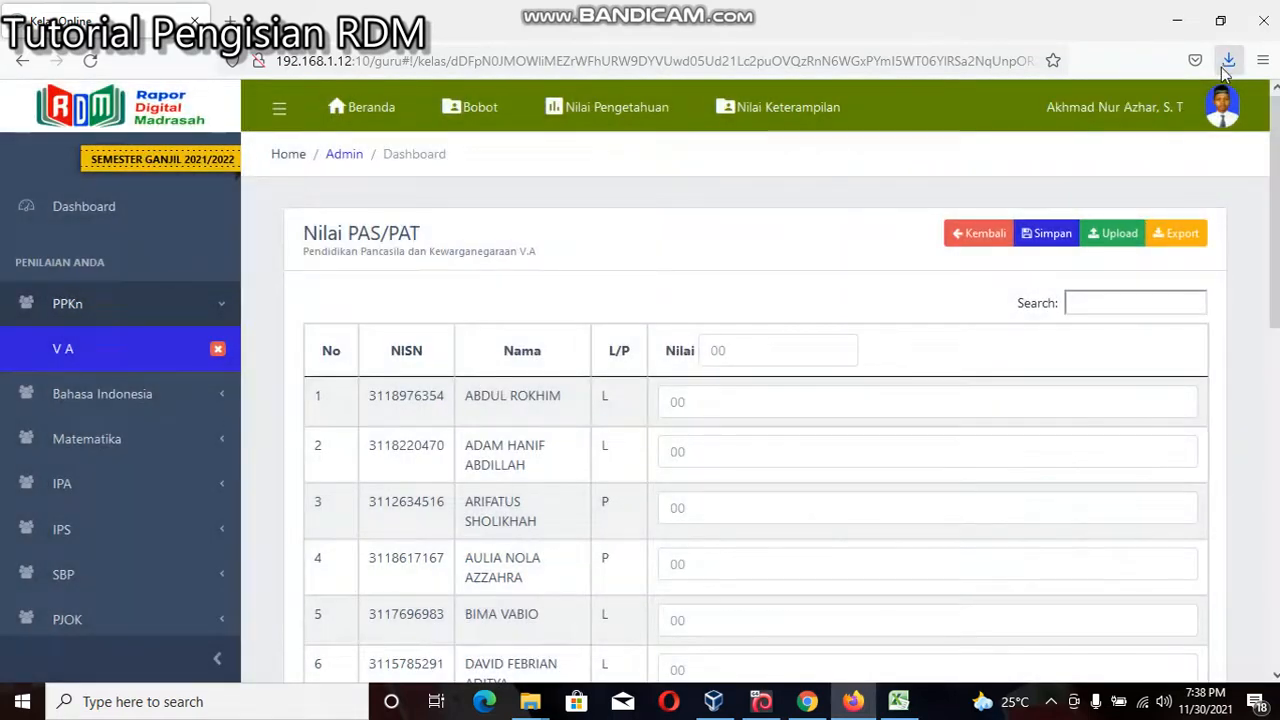
Step: Copy the downloaded PAS template from Downloads into Documents, and open the copy in Excel with editing enabled
click(1224, 63)
click(1218, 107)
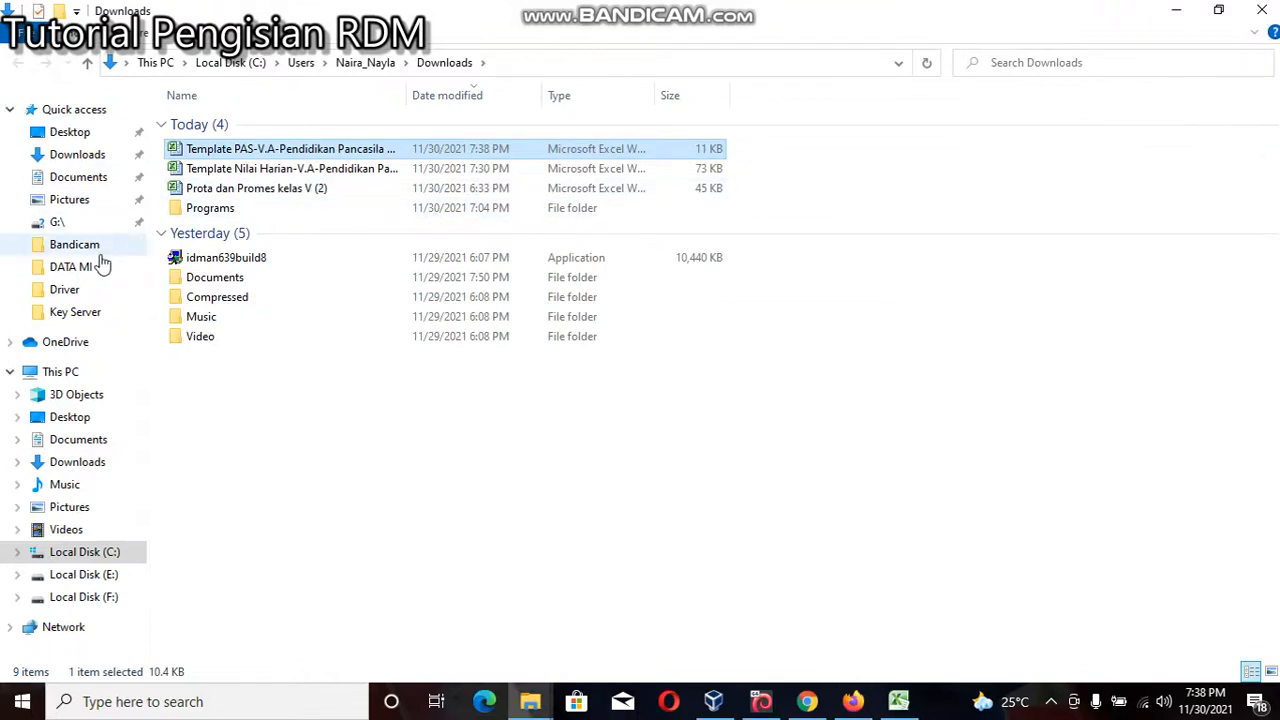
click(99, 180)
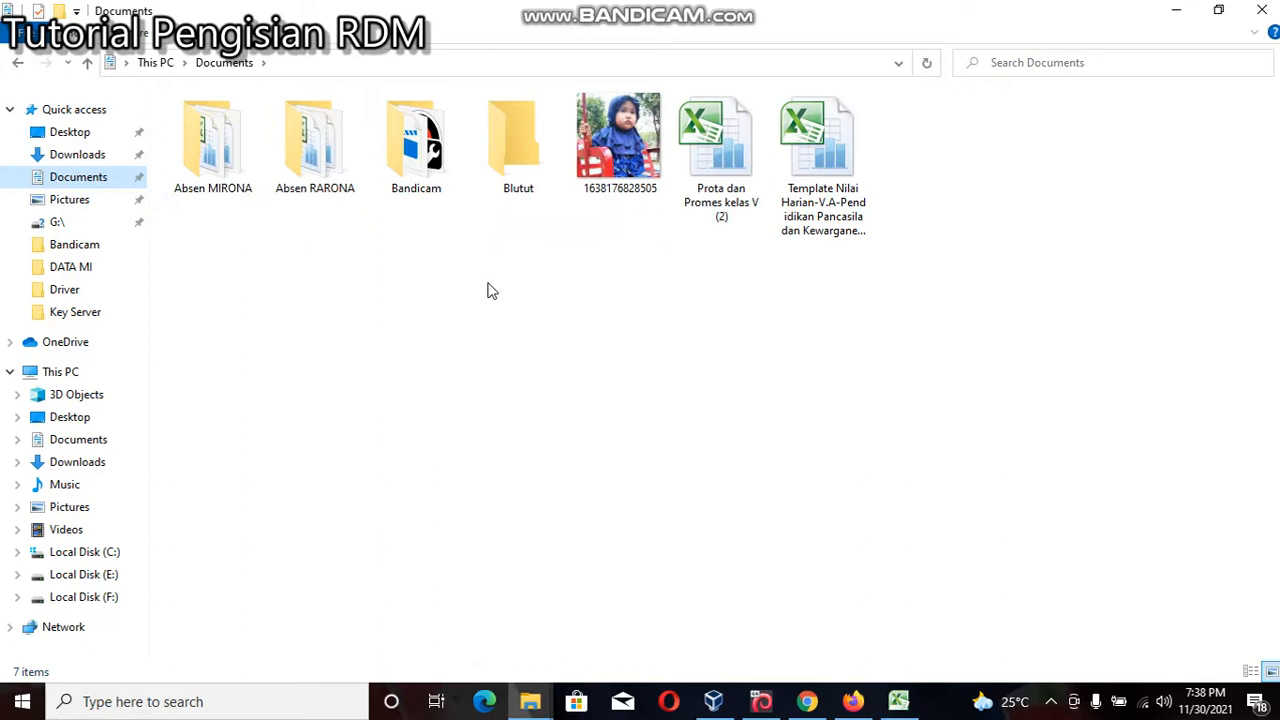
key(ctrl+v)
double_click(930, 174)
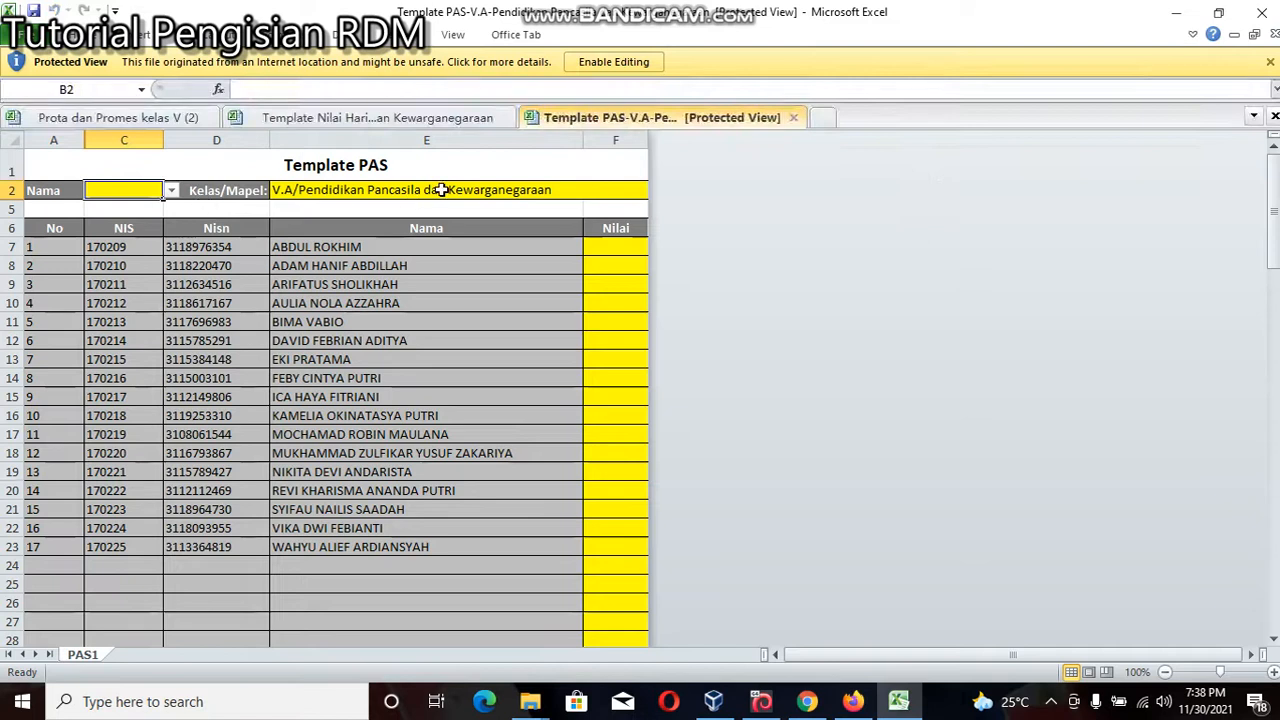
click(630, 66)
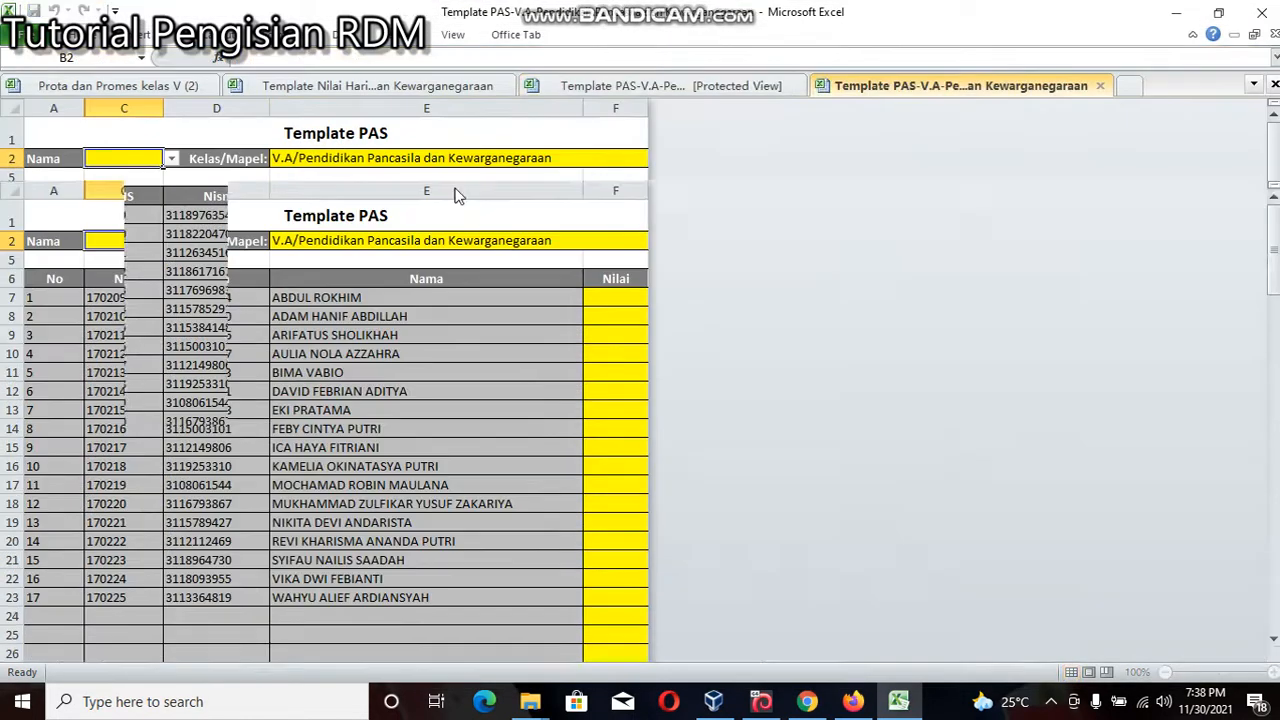
Step: Select PAS1 as the template's Nama, go to student 1's Nilai cell, and close the workbook without saving
click(171, 241)
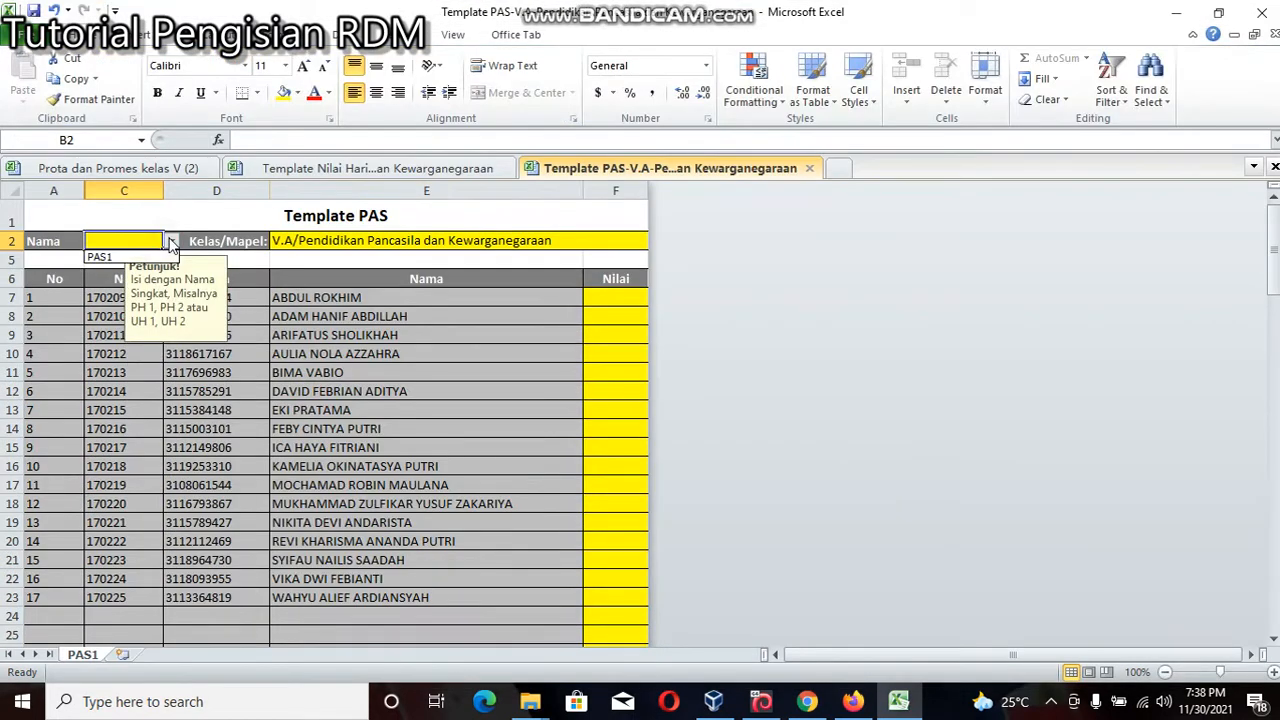
click(138, 258)
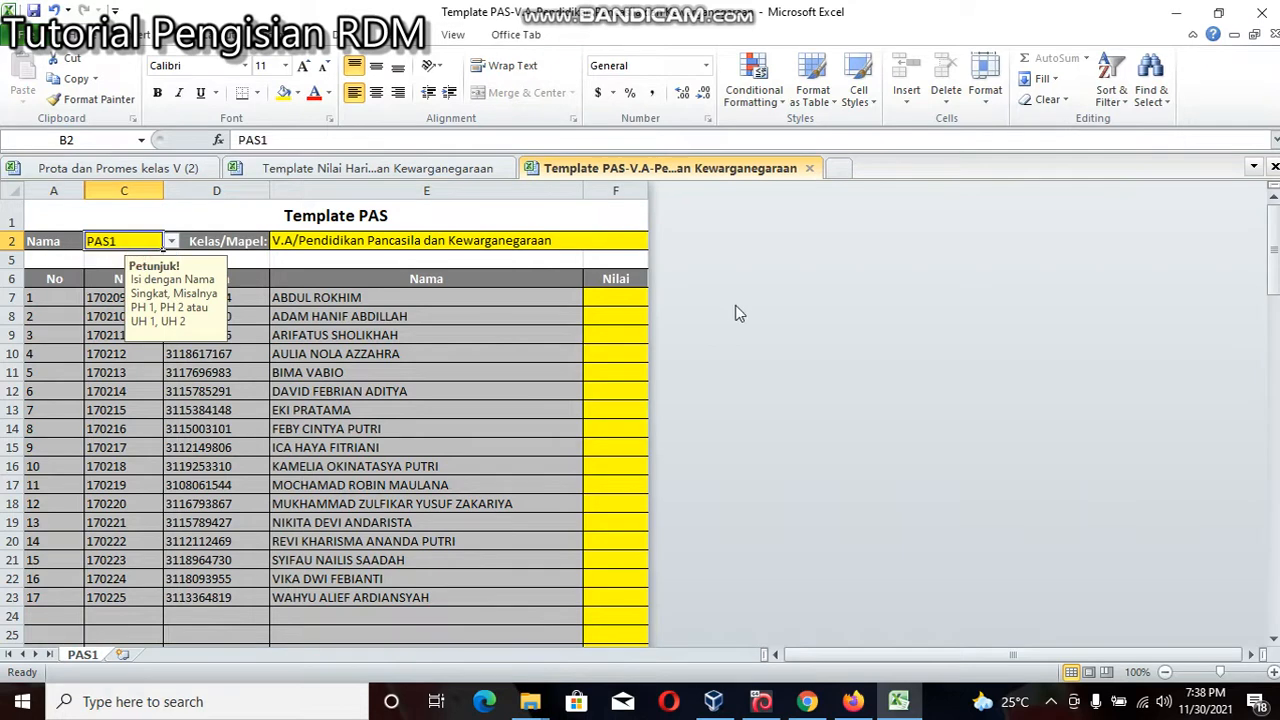
click(622, 300)
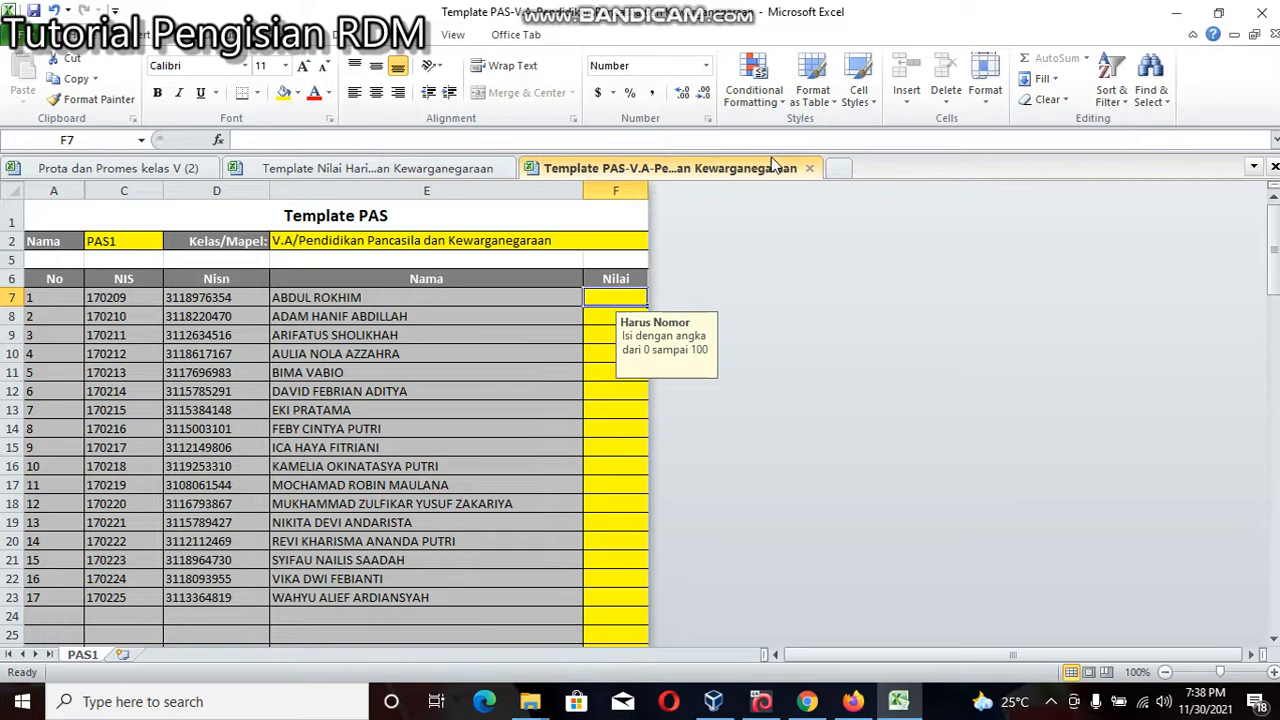
click(809, 168)
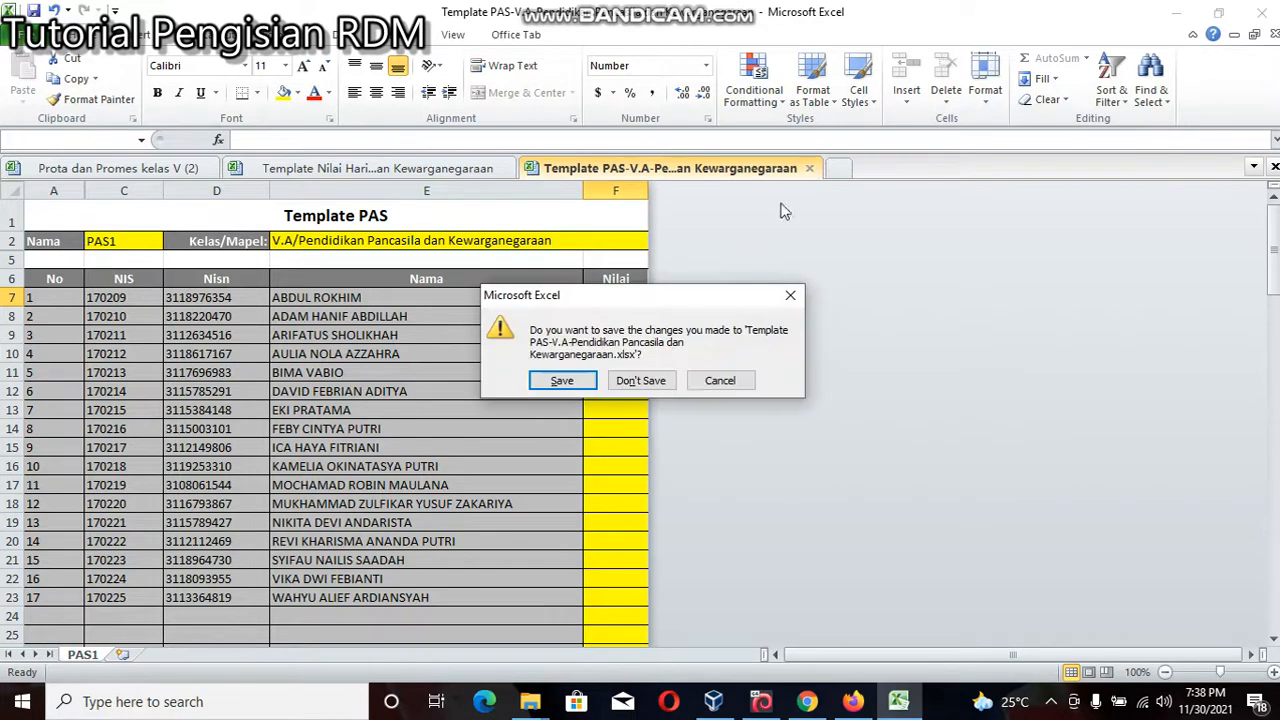
click(666, 380)
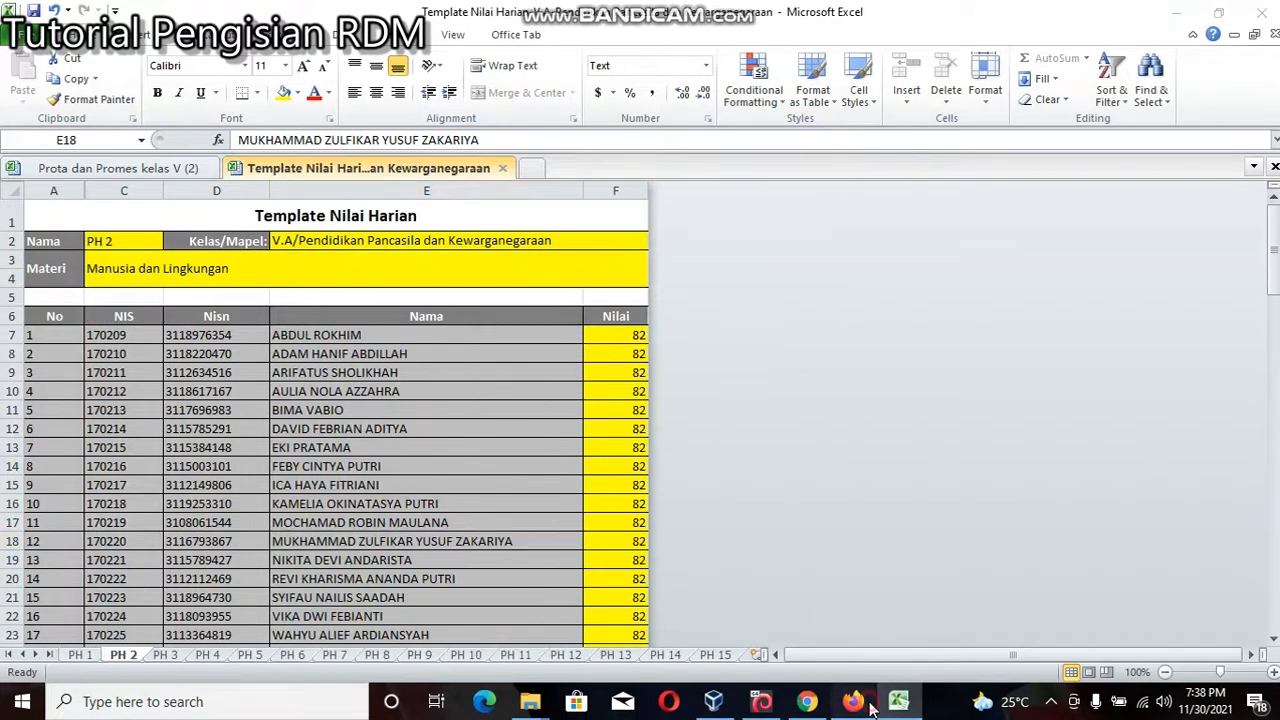
Step: Switch back to Firefox and view the Nilai Keterampilan page for PPKn V.A
click(866, 704)
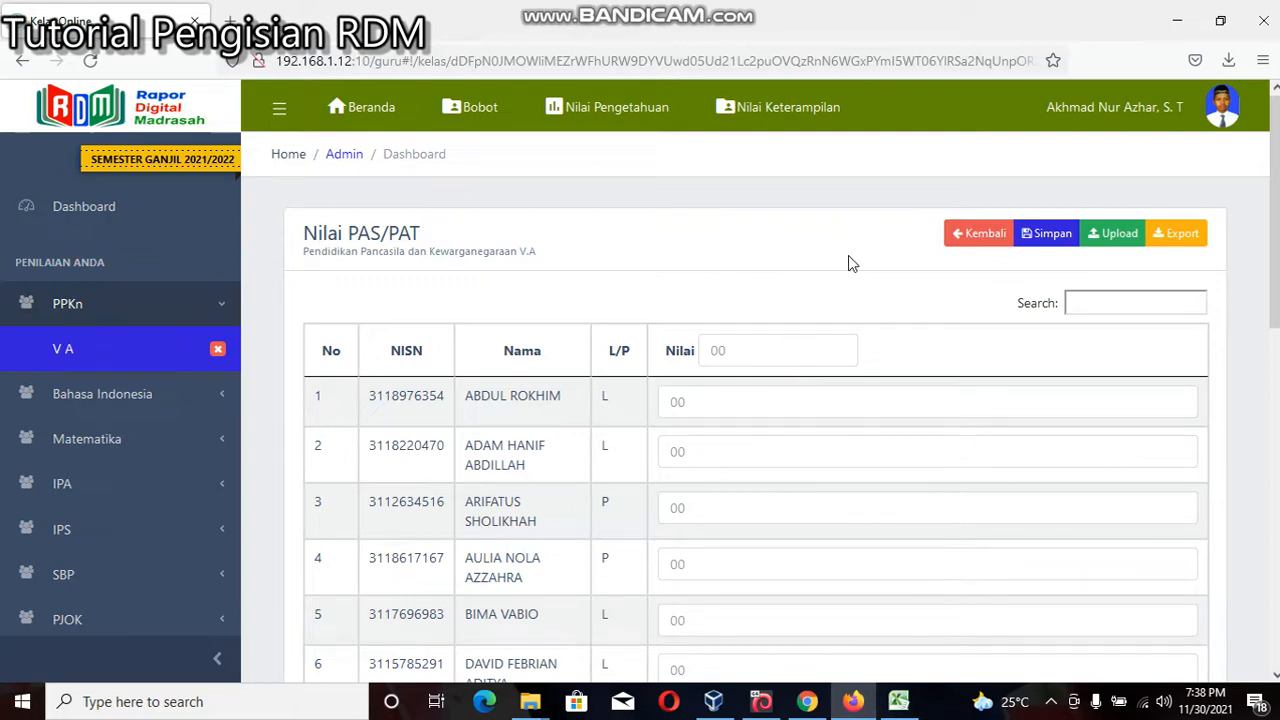
click(780, 107)
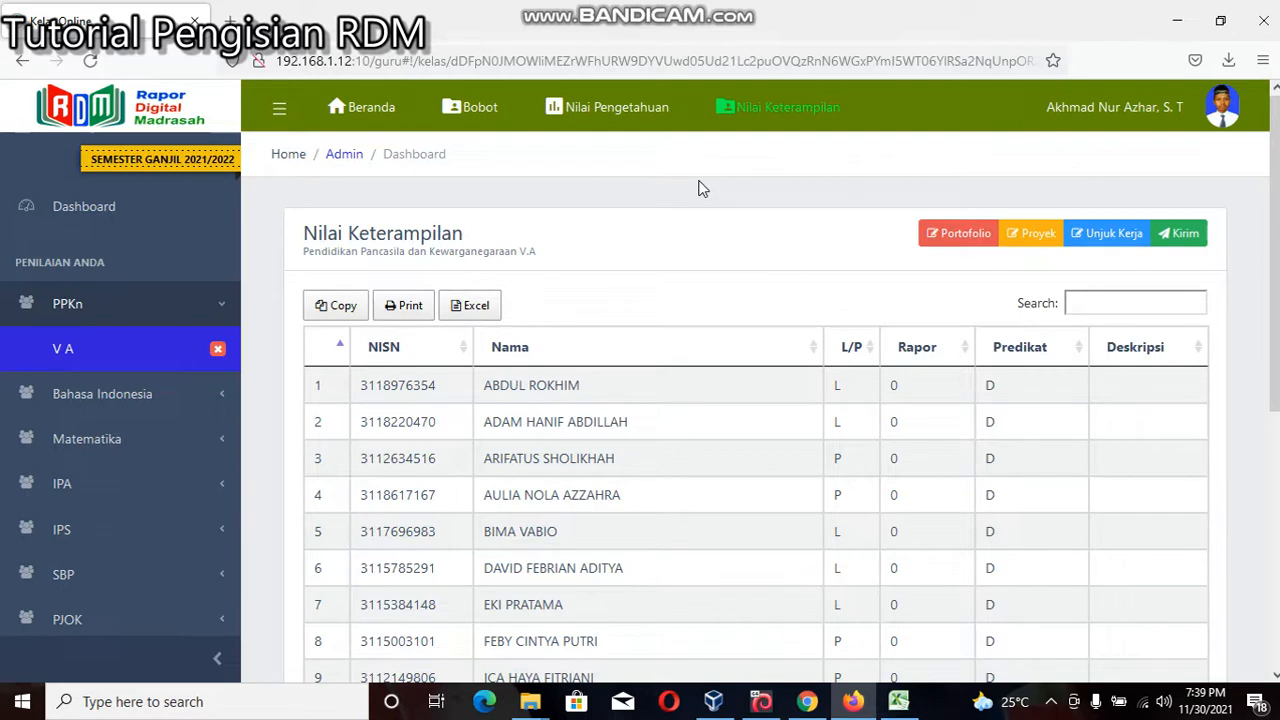
scroll(663, 377, down, 2)
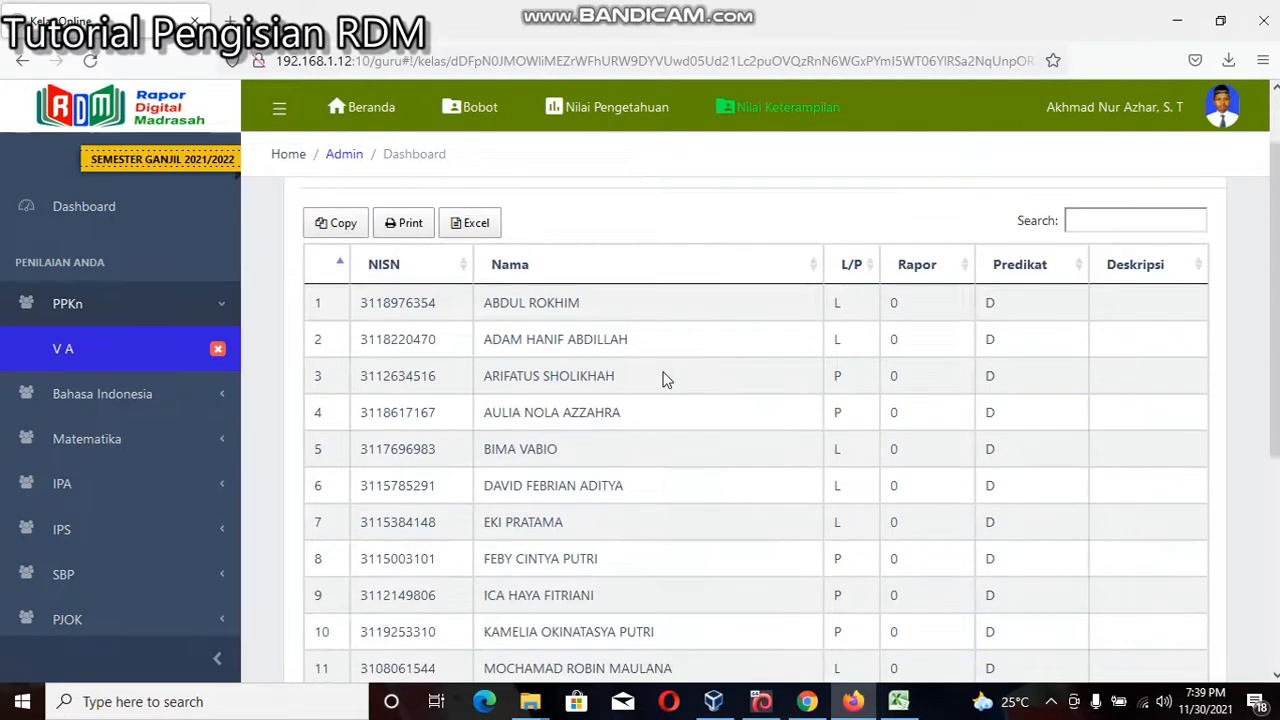
Step: Expand the Wali Kelas section under Tugas Tambahan and look through its entries down to Rapor Siswa
scroll(90, 425, down, 6)
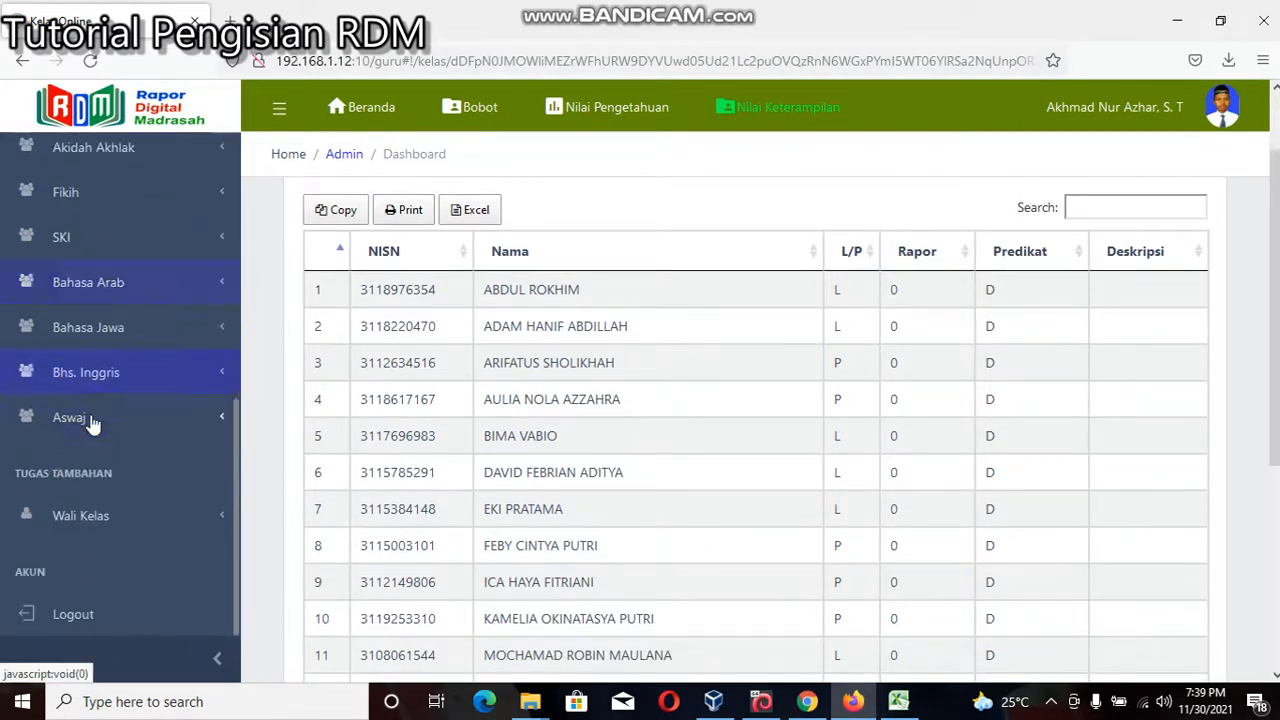
click(95, 528)
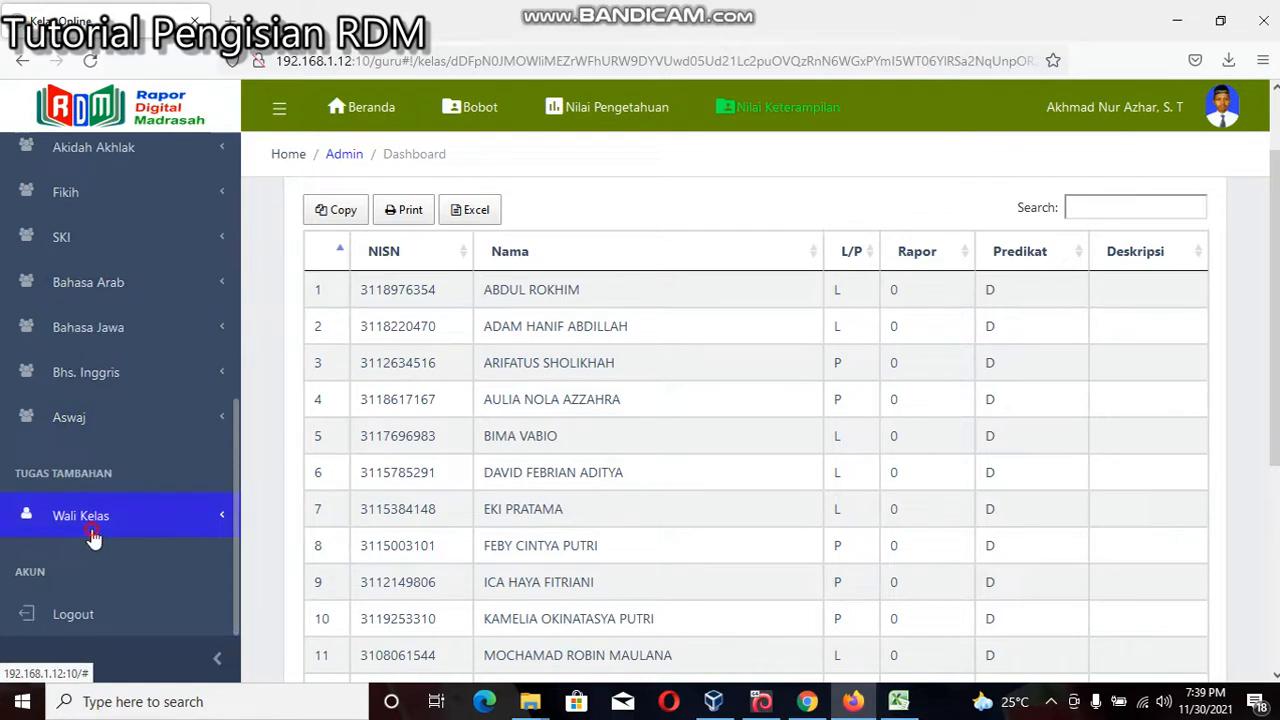
scroll(165, 498, down, 1)
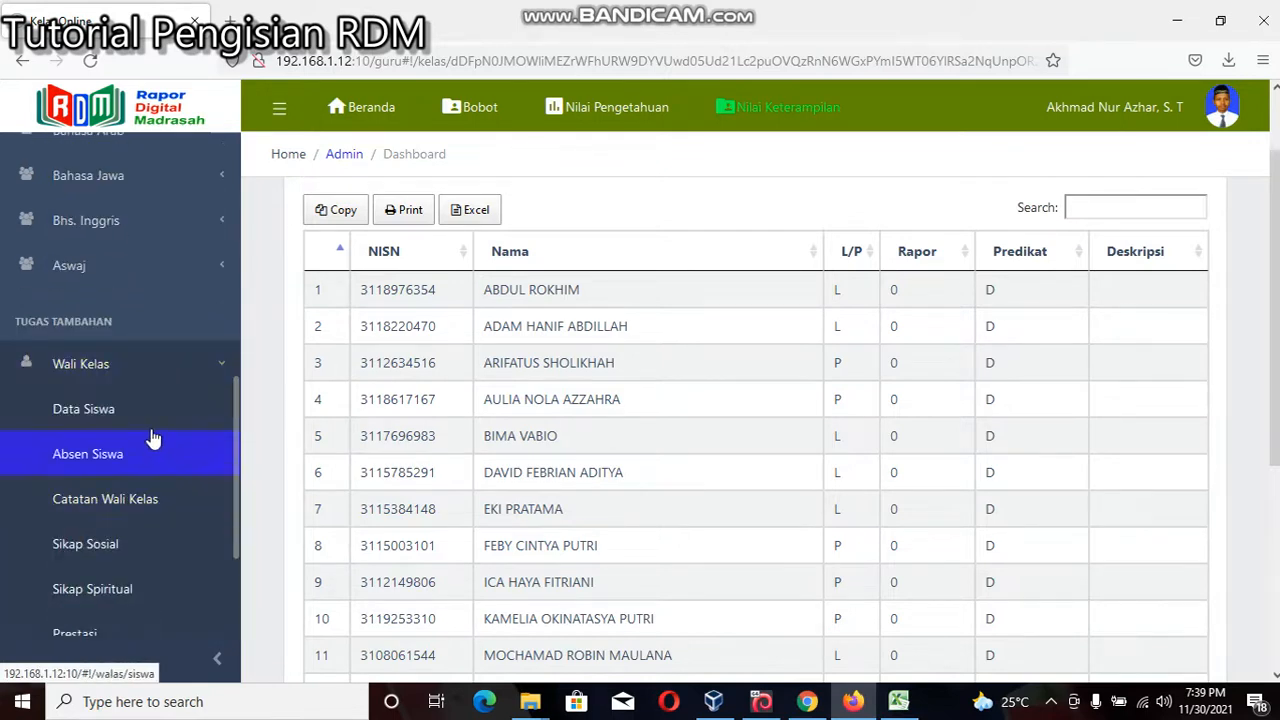
scroll(153, 439, down, 1)
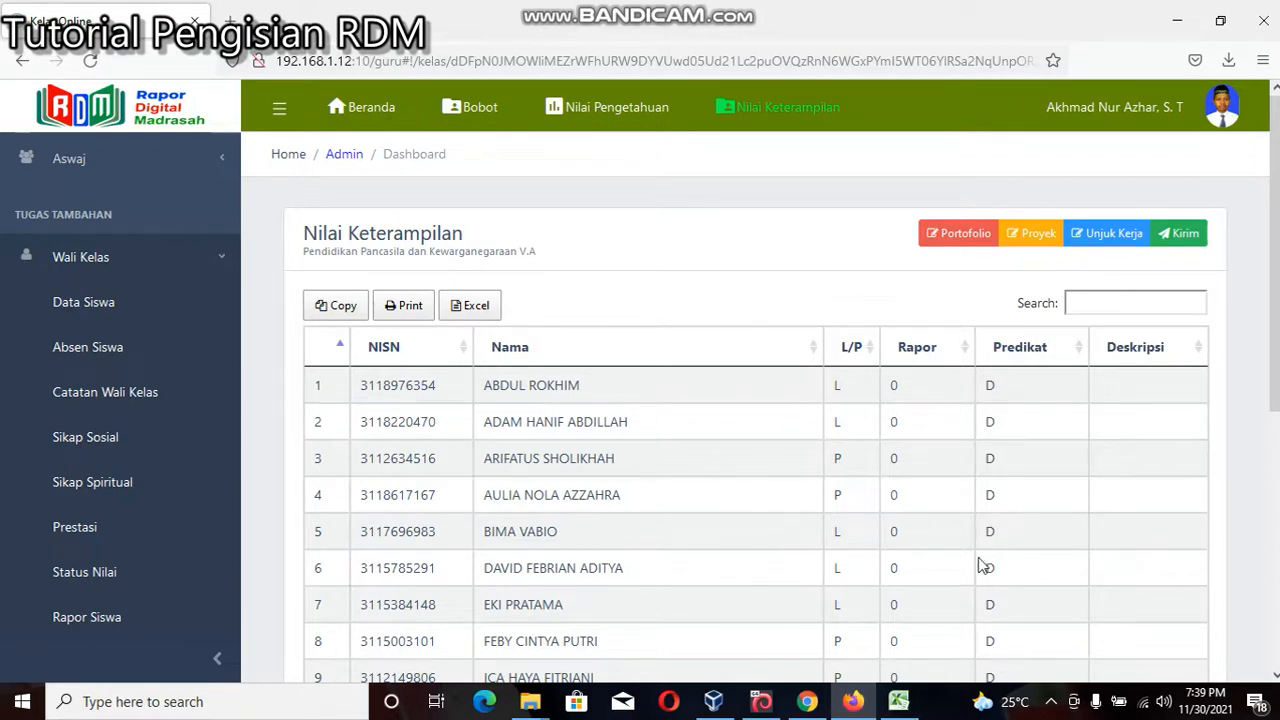
click(1049, 703)
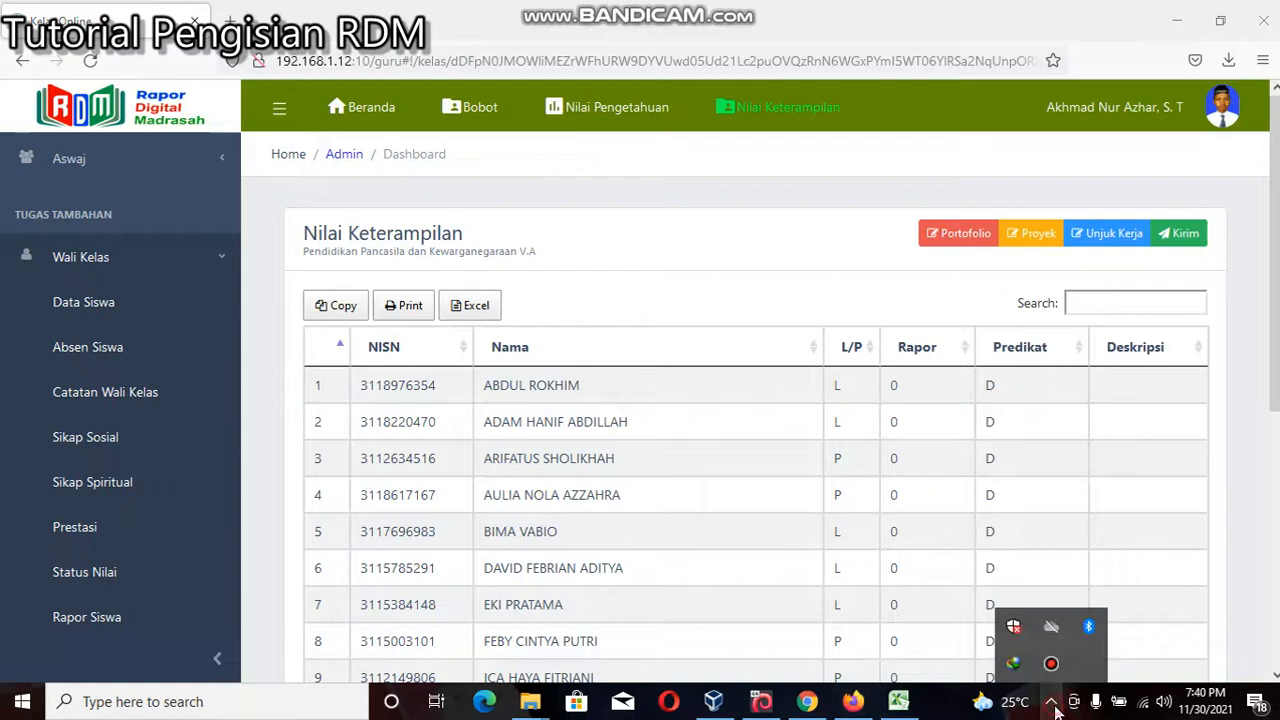
click(1051, 663)
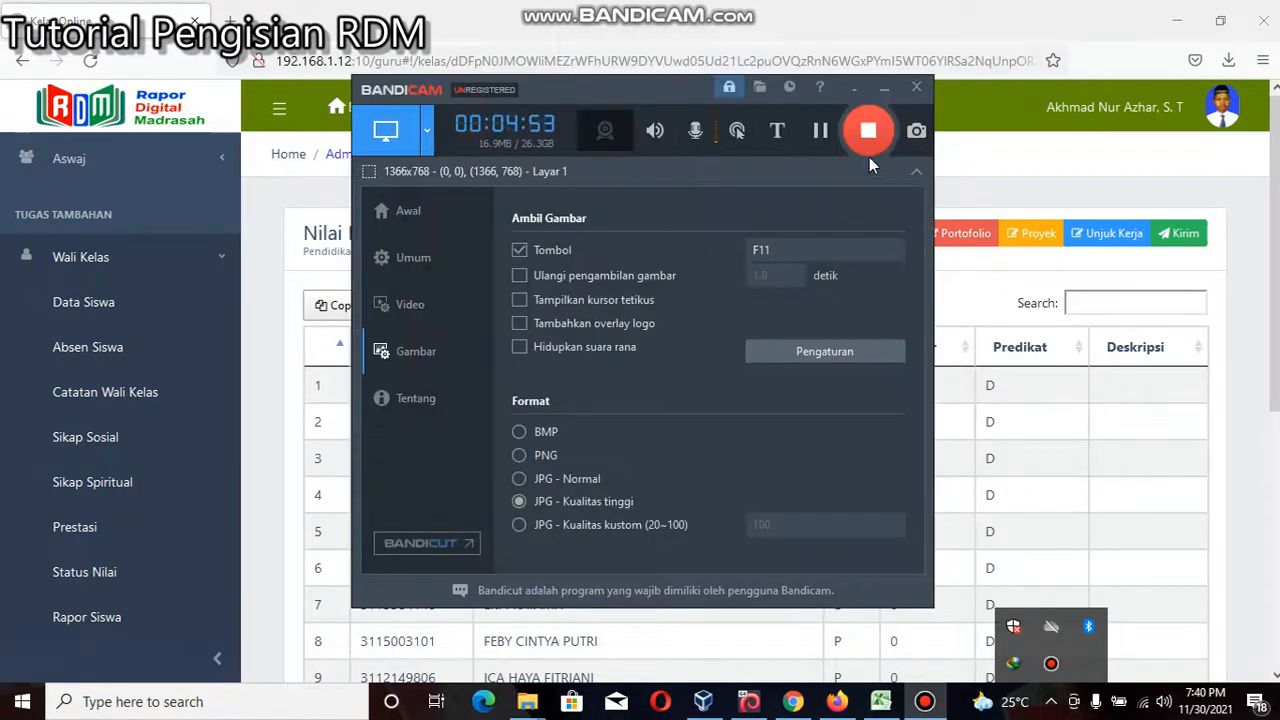